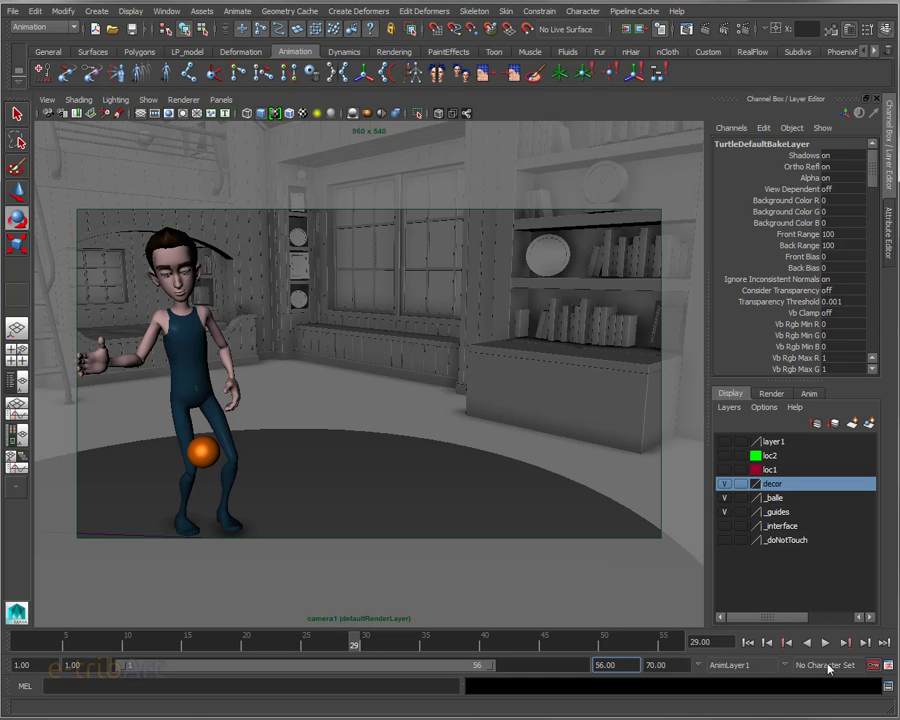
Play the boy's ball animation, stop it, and rewind to frame 1
{"action": "left_click", "coordinate": [825, 643]}
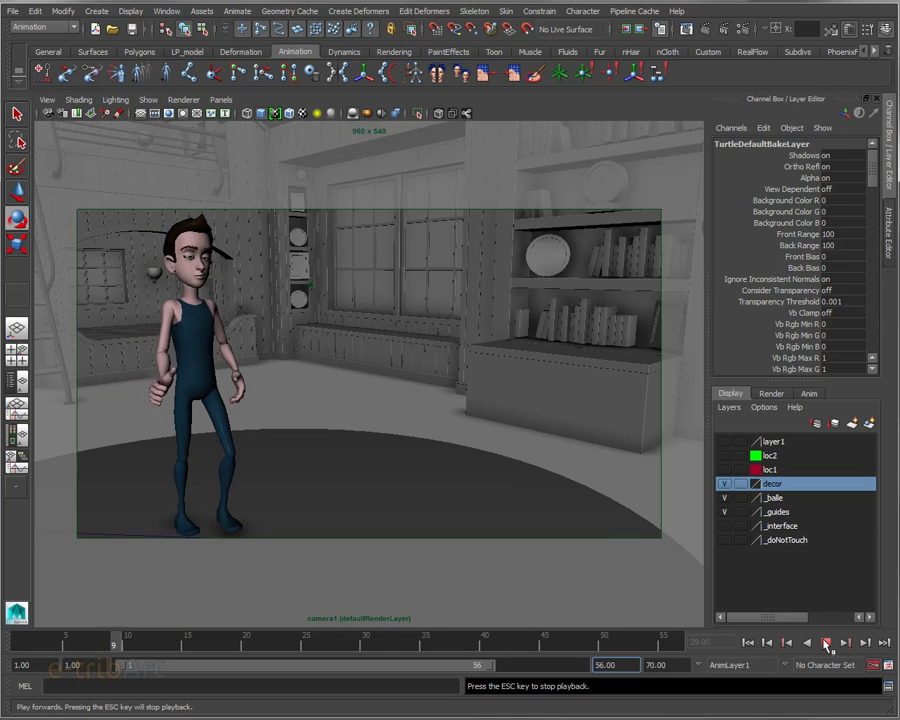
{"action": "left_click", "coordinate": [826, 643]}
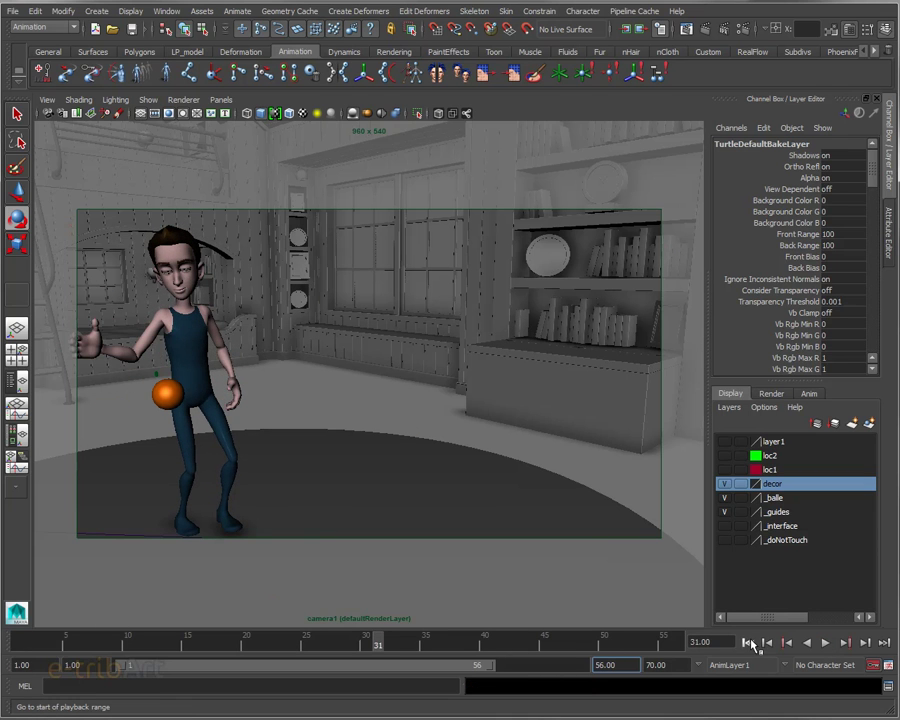
{"action": "left_click", "coordinate": [749, 643]}
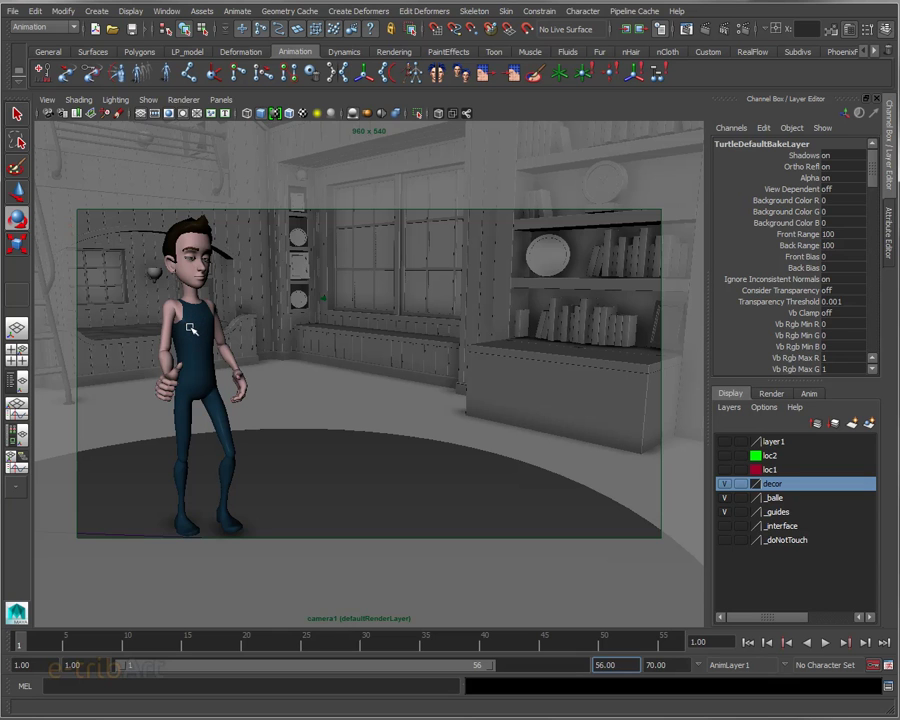
Turn on NURBS Curves in the viewport Show menu to reveal the rig controls
{"action": "left_click", "coordinate": [146, 100]}
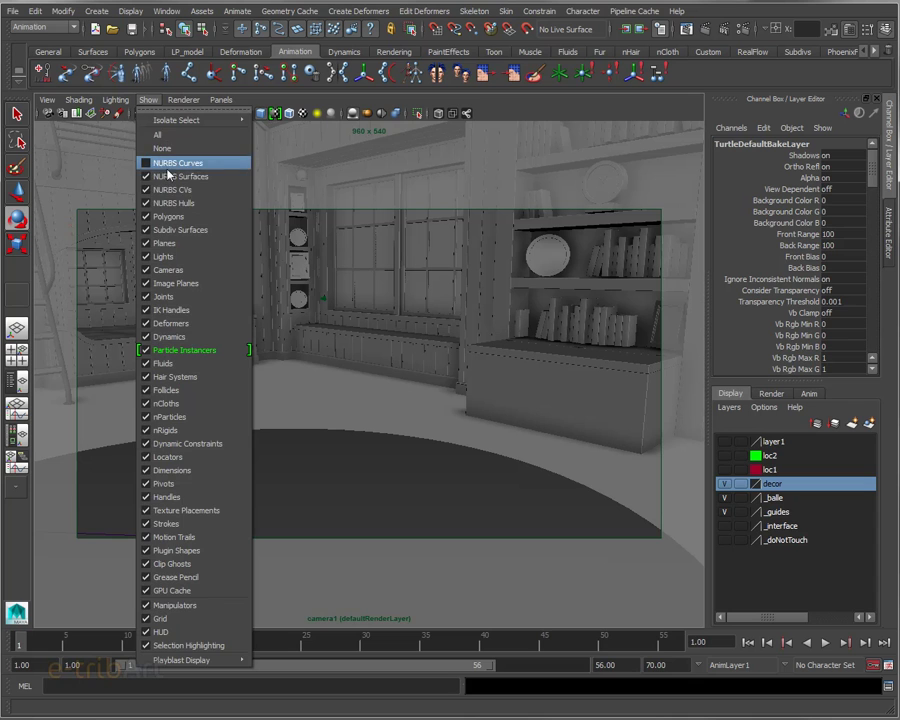
{"action": "left_click", "coordinate": [170, 165]}
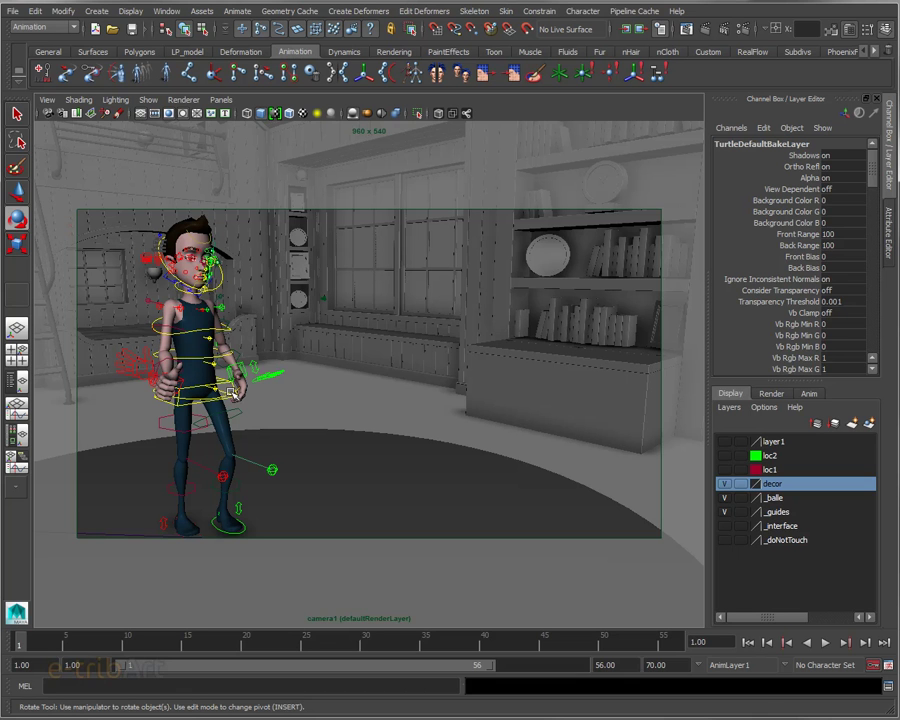
Tumble in close to the boy and select his right-arm IK control
{"action": "mouse_move", "coordinate": [254, 398]}
{"action": "left_mouse_down", "text": "alt"}
{"action": "mouse_move", "coordinate": [213, 396]}
{"action": "mouse_move", "coordinate": [228, 392]}
{"action": "left_mouse_up", "text": "alt"}
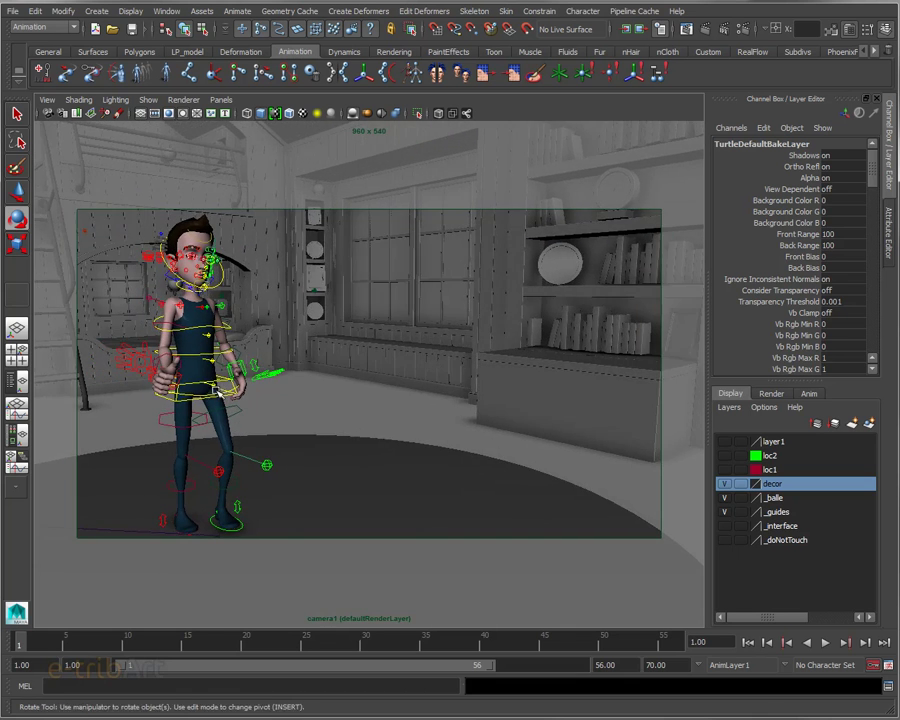
{"action": "right_click_drag", "start_coordinate": [231, 392], "coordinate": [281, 404], "text": "alt"}
{"action": "left_click_drag", "start_coordinate": [281, 404], "coordinate": [250, 402], "text": "alt"}
{"action": "right_click_drag", "start_coordinate": [250, 402], "coordinate": [260, 406], "text": "alt"}
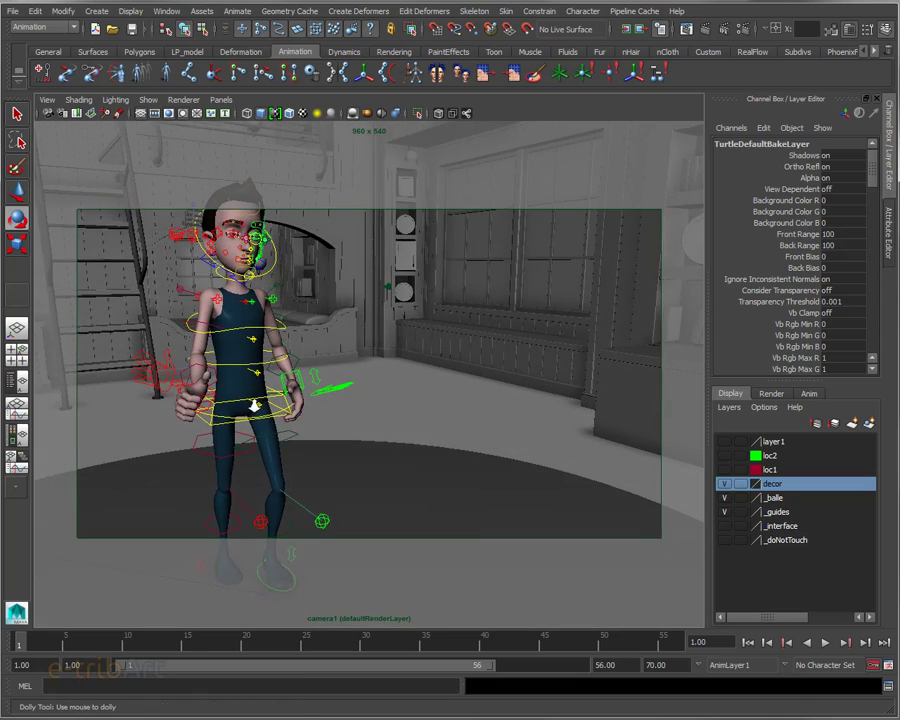
{"action": "left_click_drag", "start_coordinate": [260, 406], "coordinate": [197, 399], "text": "alt"}
{"action": "left_click", "coordinate": [197, 399]}
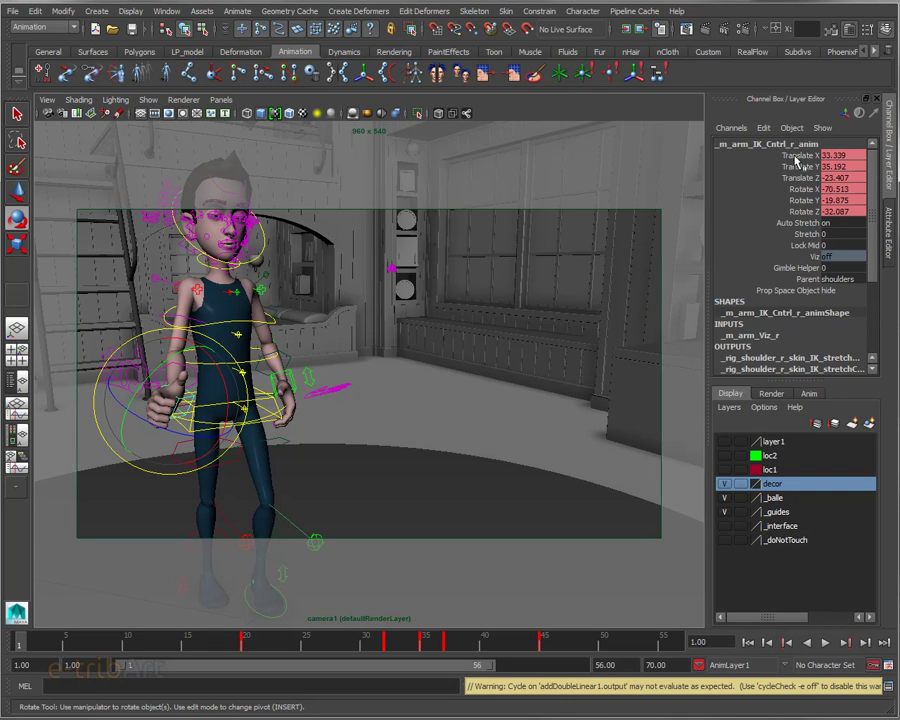
Orbit around the rig to view it from the bed, stairs, and ladder-window sides
{"action": "left_click_drag", "start_coordinate": [320, 367], "coordinate": [287, 408], "text": "alt"}
{"action": "left_click_drag", "start_coordinate": [293, 405], "coordinate": [288, 402], "text": "alt"}
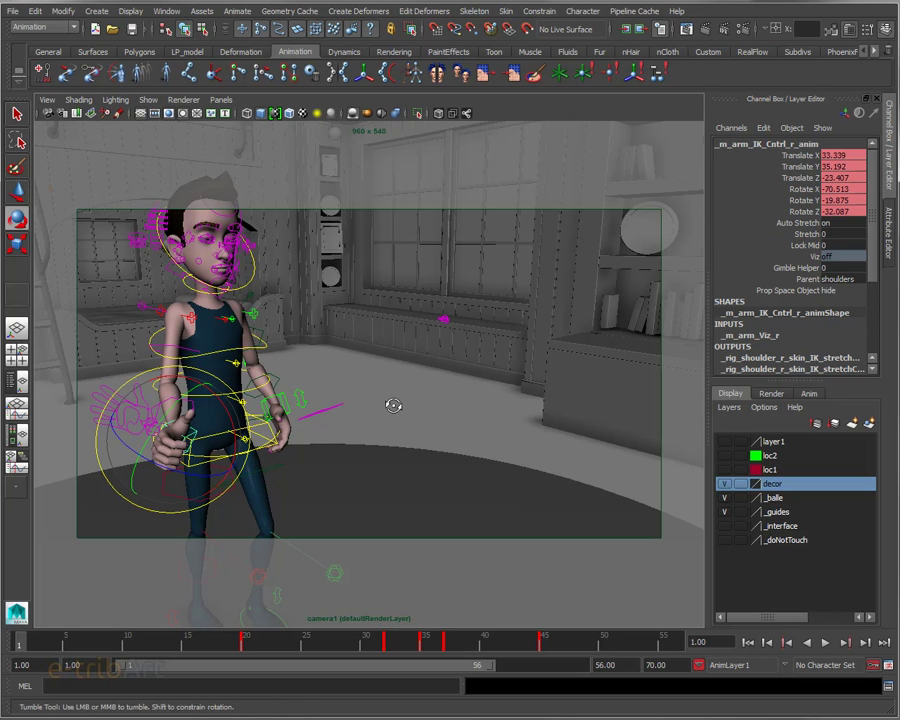
{"action": "left_click_drag", "start_coordinate": [392, 403], "coordinate": [368, 408], "text": "alt"}
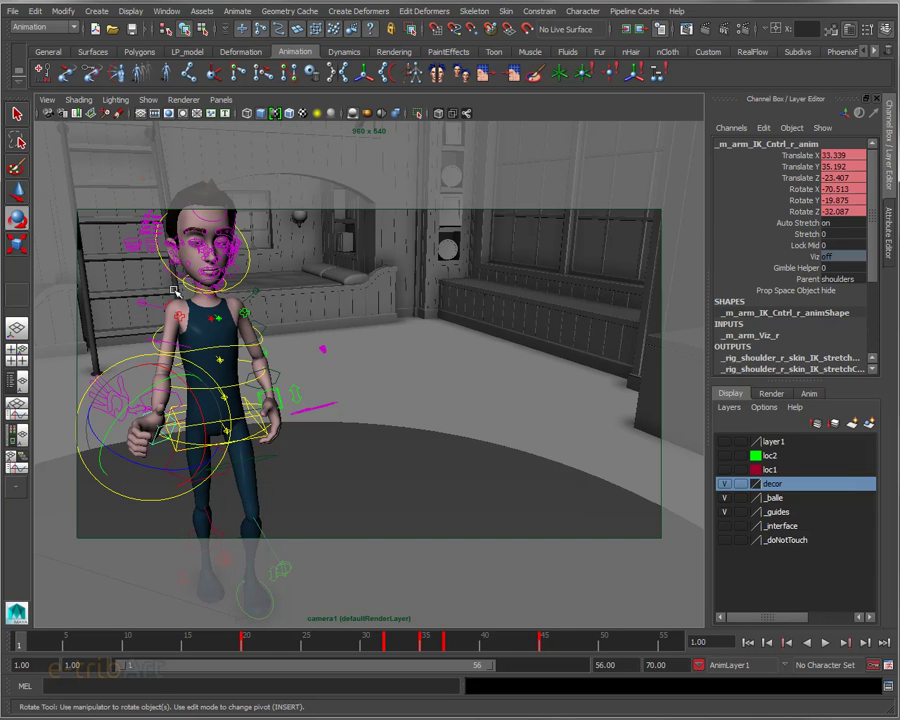
{"action": "left_click_drag", "start_coordinate": [157, 296], "coordinate": [252, 416], "text": "alt"}
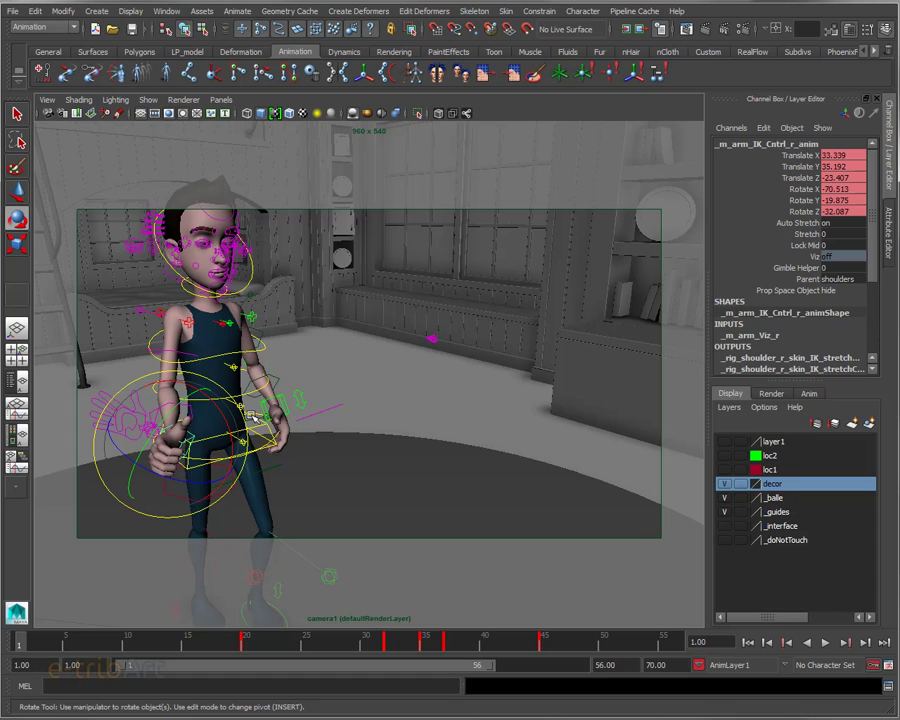
{"action": "left_click_drag", "start_coordinate": [252, 360], "coordinate": [257, 362], "text": "alt"}
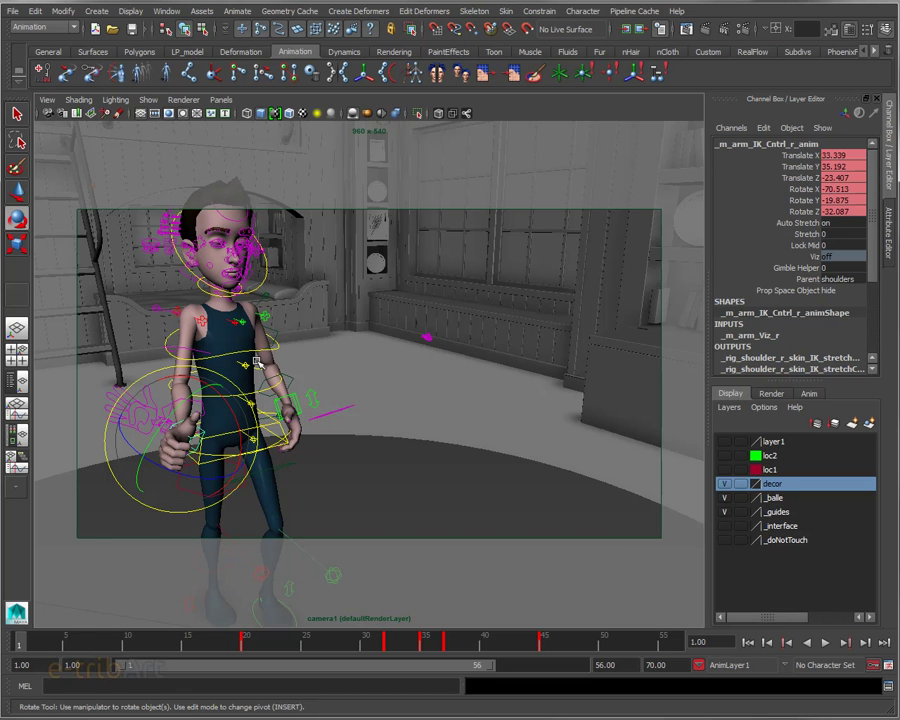
{"action": "mouse_move", "coordinate": [257, 362]}
{"action": "left_mouse_down", "text": "alt"}
{"action": "mouse_move", "coordinate": [213, 365]}
{"action": "mouse_move", "coordinate": [305, 362]}
{"action": "left_mouse_up", "text": "alt"}
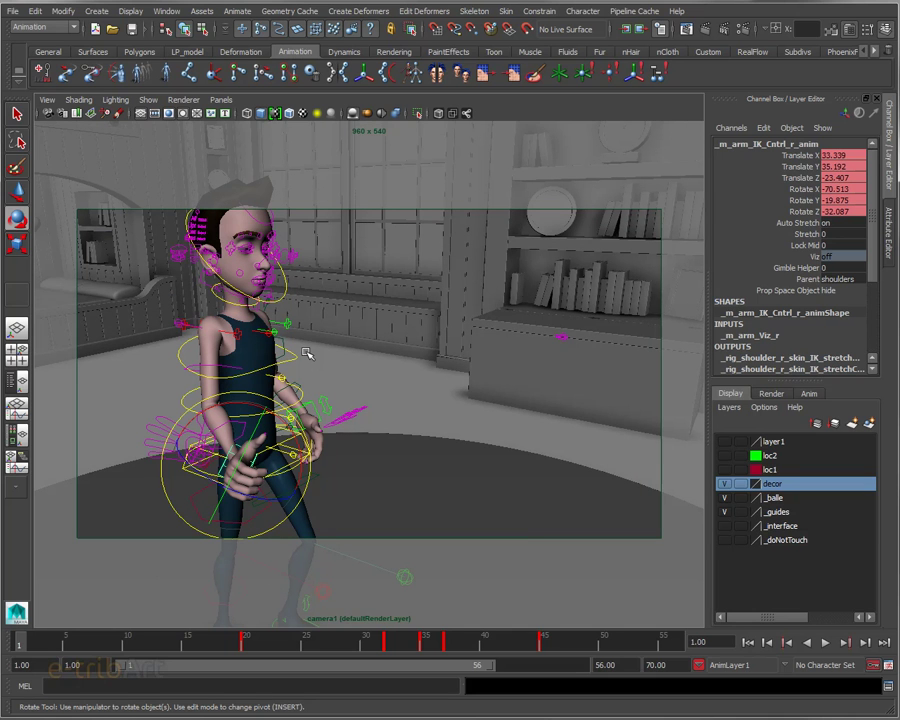
{"action": "mouse_move", "coordinate": [305, 363]}
{"action": "left_mouse_down", "text": "alt"}
{"action": "mouse_move", "coordinate": [280, 375]}
{"action": "mouse_move", "coordinate": [414, 379]}
{"action": "left_mouse_up", "text": "alt"}
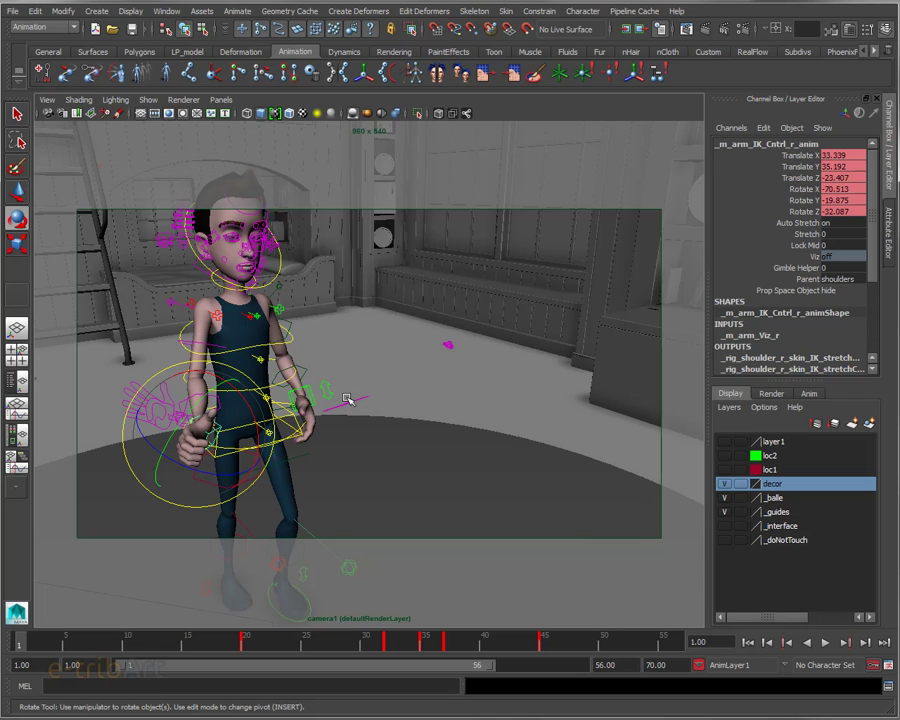
{"action": "scroll", "coordinate": [345, 400], "scroll_direction": "down", "scroll_amount": 3}
{"action": "mouse_move", "coordinate": [345, 400]}
{"action": "left_mouse_down", "text": "alt"}
{"action": "mouse_move", "coordinate": [296, 383]}
{"action": "mouse_move", "coordinate": [310, 372]}
{"action": "mouse_move", "coordinate": [296, 381]}
{"action": "left_mouse_up", "text": "alt"}
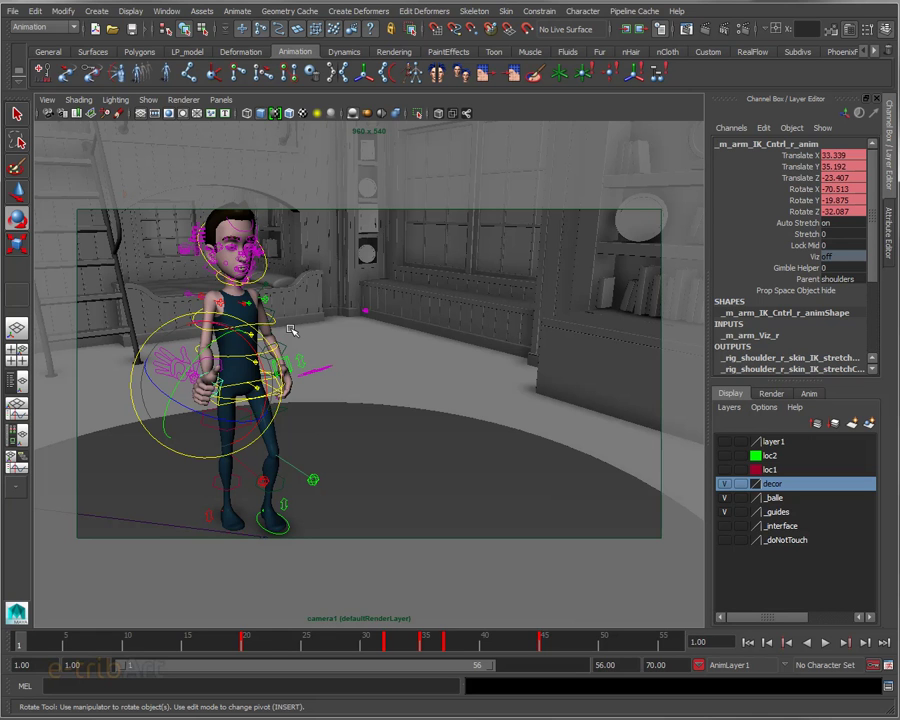
Play the animation to frame 26, then toggle playback with Alt+V and stop at frame 1
{"action": "left_click", "coordinate": [825, 643]}
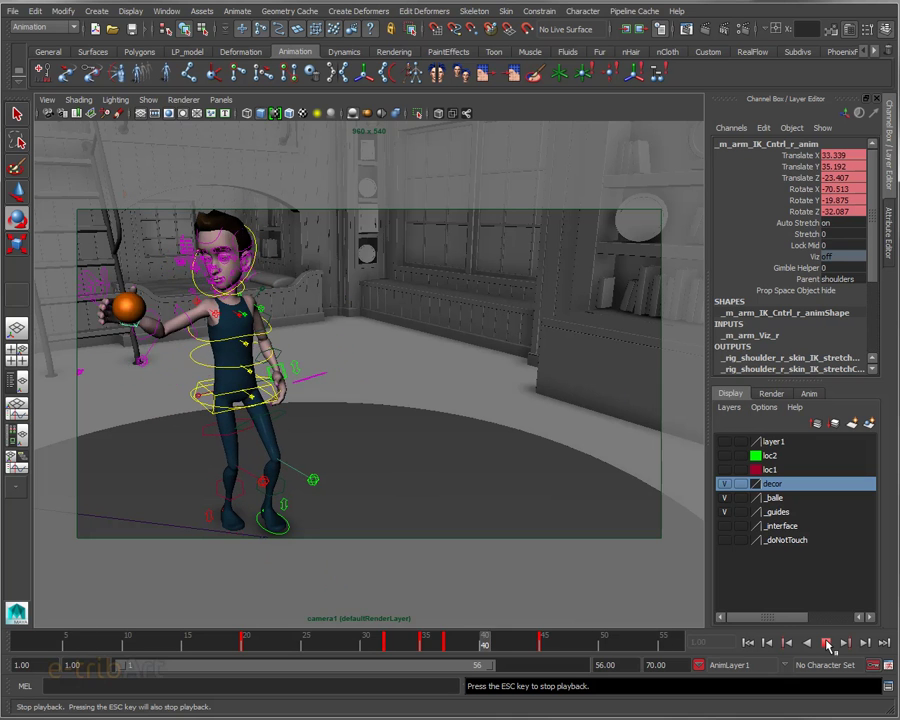
{"action": "left_click", "coordinate": [828, 647]}
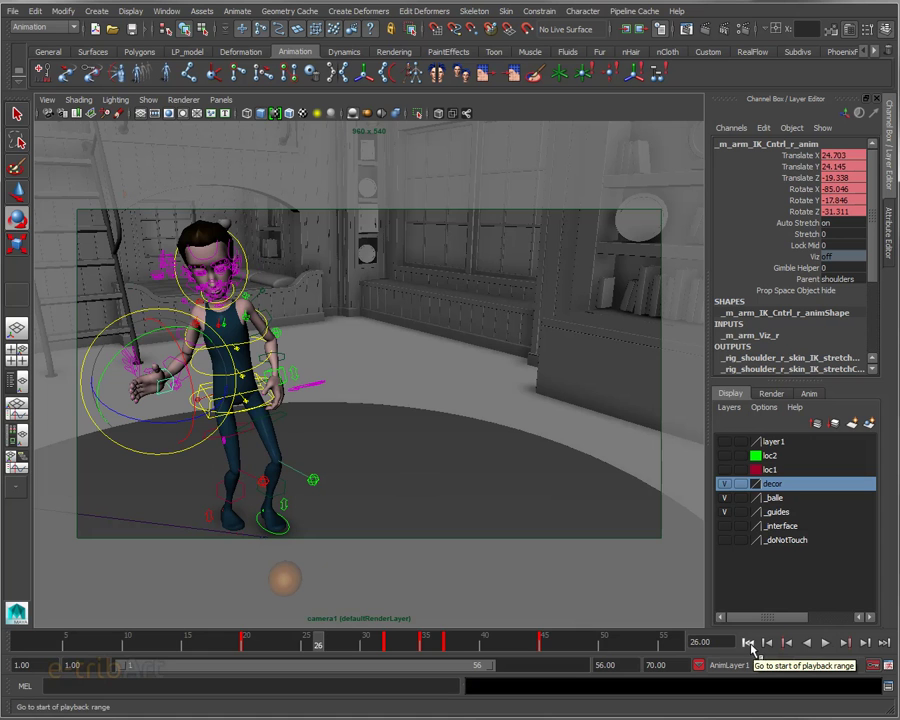
{"action": "key", "text": "alt+v"}
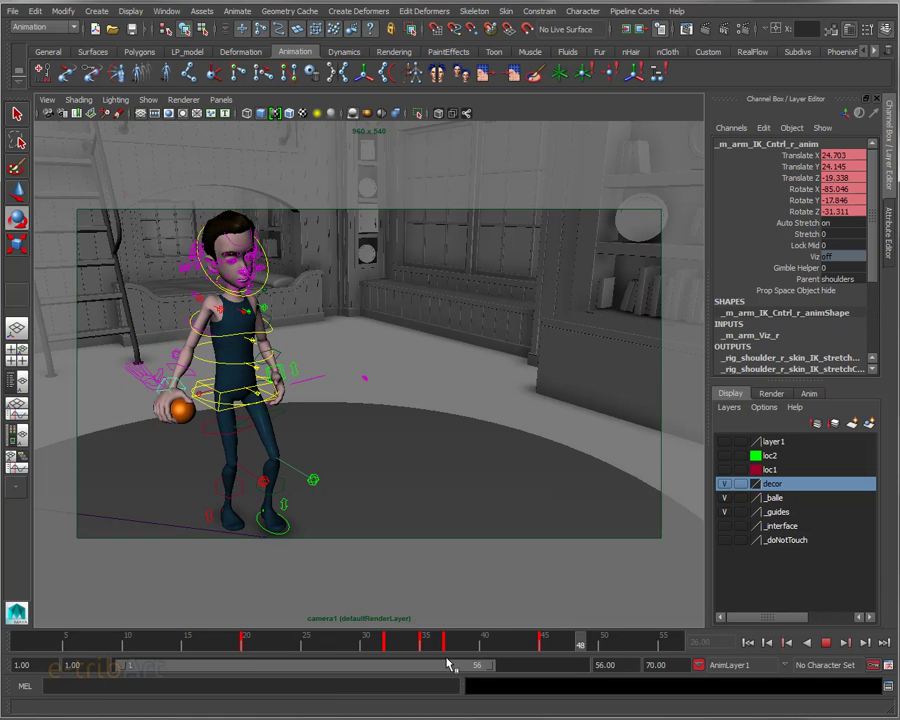
{"action": "key", "text": "alt+v"}
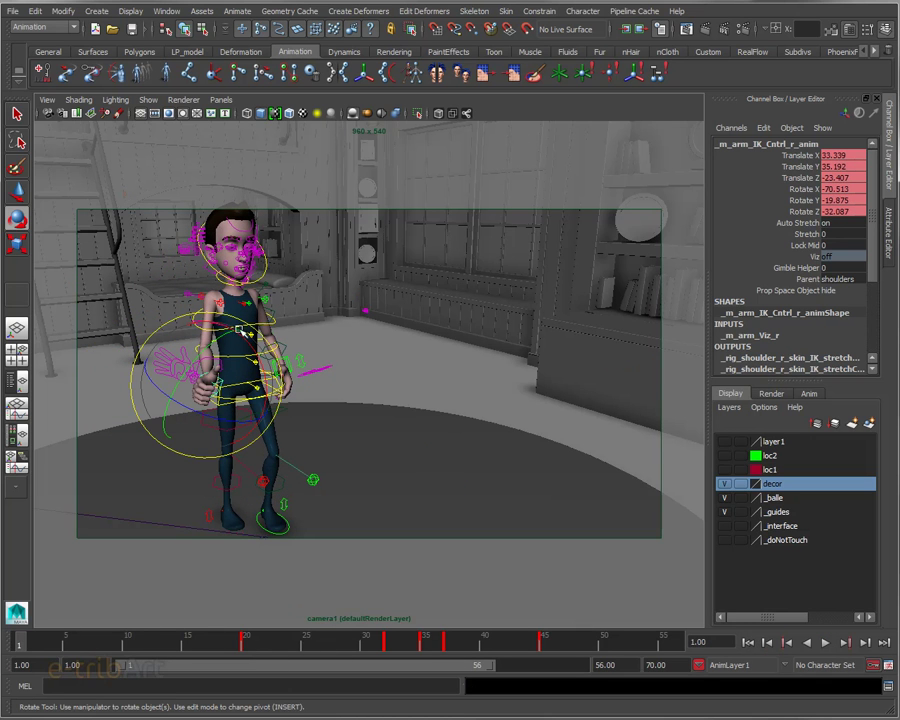
Hide everything in the viewport except NURBS curves
{"action": "left_click", "coordinate": [148, 99]}
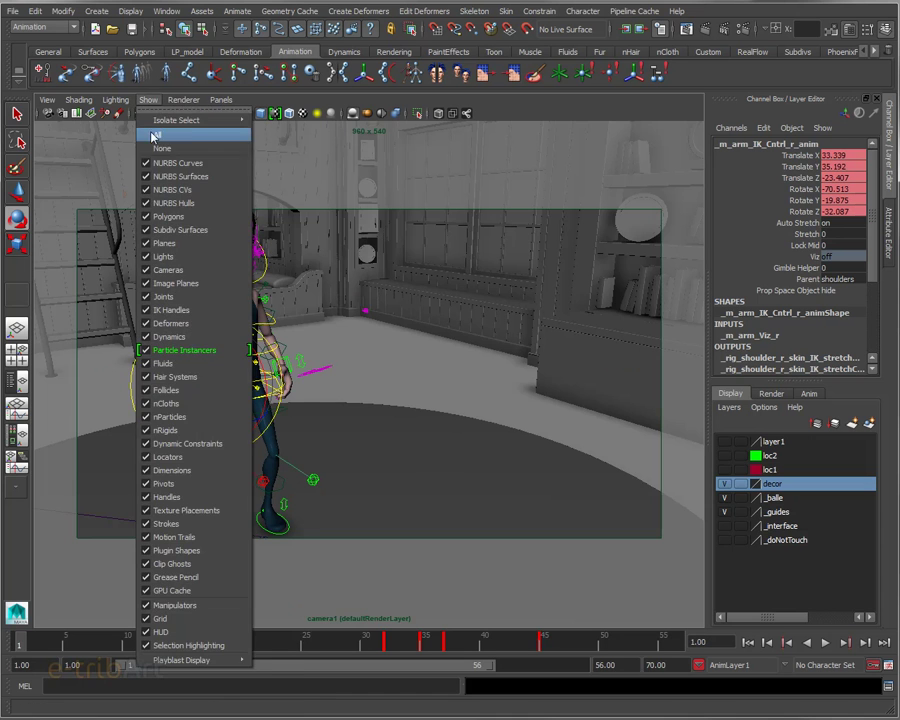
{"action": "left_click", "coordinate": [157, 148]}
{"action": "left_click", "coordinate": [148, 99]}
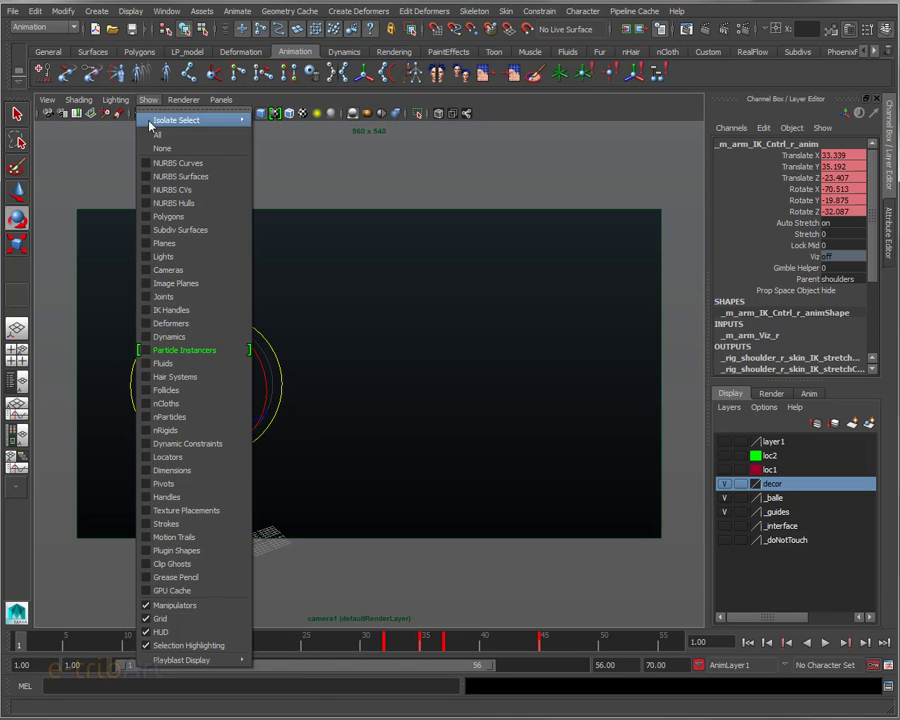
{"action": "left_click", "coordinate": [162, 168]}
Frame the rig and marquee-select all of its control curves
{"action": "key", "text": "a"}
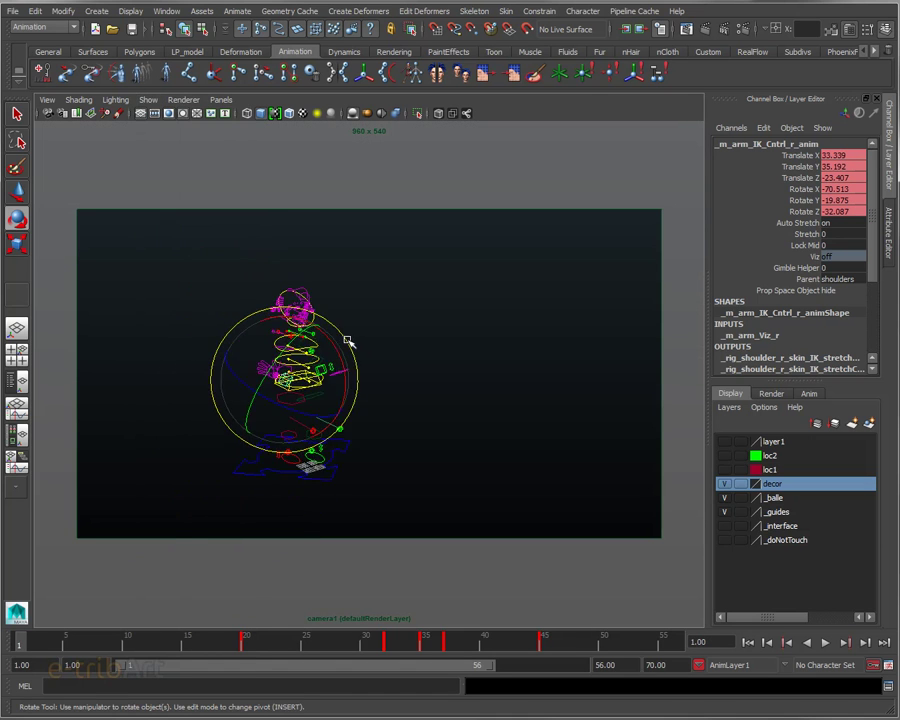
{"action": "left_click", "coordinate": [360, 399]}
{"action": "left_click_drag", "start_coordinate": [193, 271], "coordinate": [392, 487]}
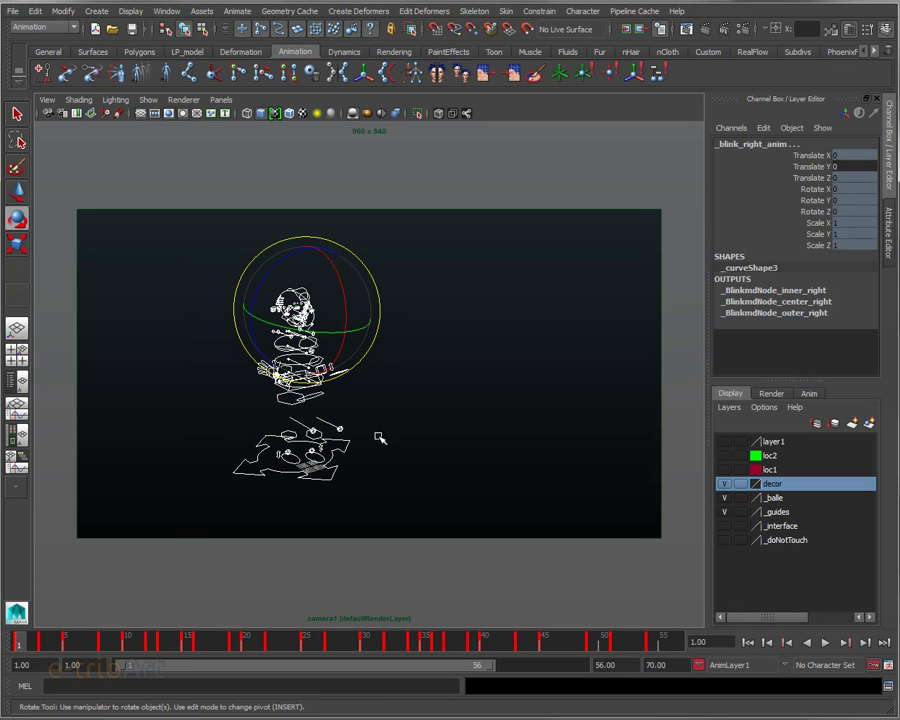
{"action": "middle_click_drag", "start_coordinate": [390, 441], "coordinate": [361, 432], "text": "alt"}
{"action": "mouse_move", "coordinate": [361, 432]}
{"action": "left_mouse_down", "text": "alt"}
{"action": "mouse_move", "coordinate": [376, 428]}
{"action": "mouse_move", "coordinate": [376, 440]}
{"action": "left_mouse_up", "text": "alt"}
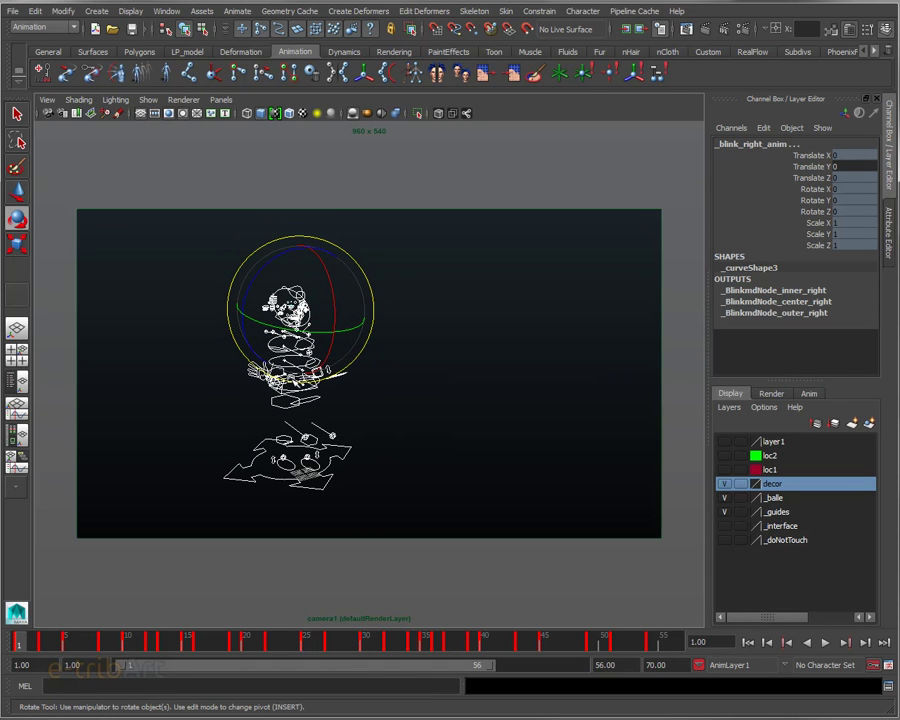
{"action": "left_click", "coordinate": [825, 665]}
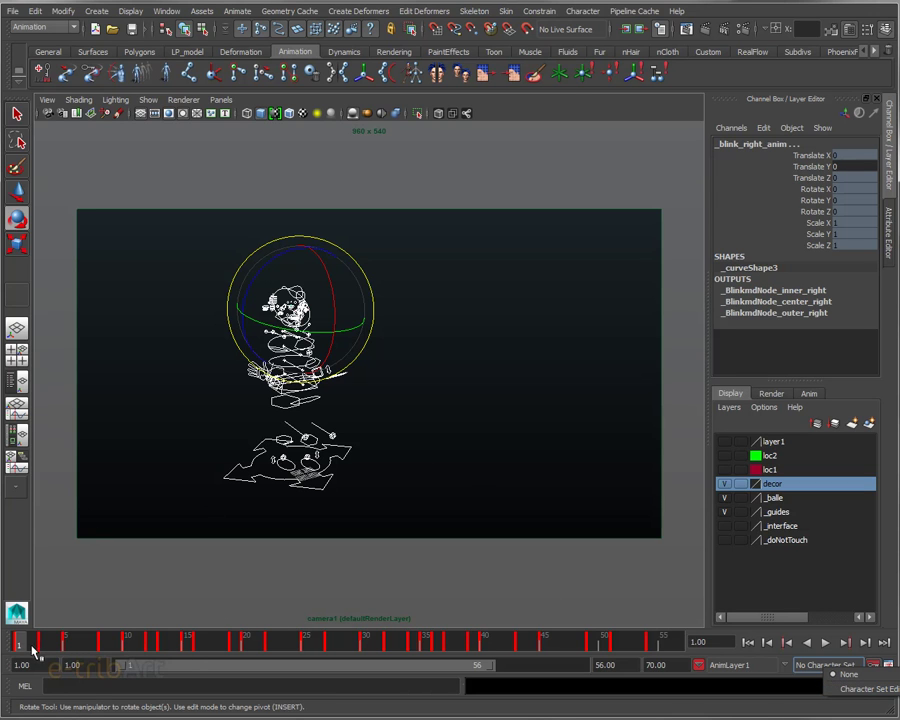
Delete all keys across the full Time Slider range, then play back from frame 1
{"action": "left_click_drag", "start_coordinate": [22, 643], "coordinate": [668, 641], "text": "shift"}
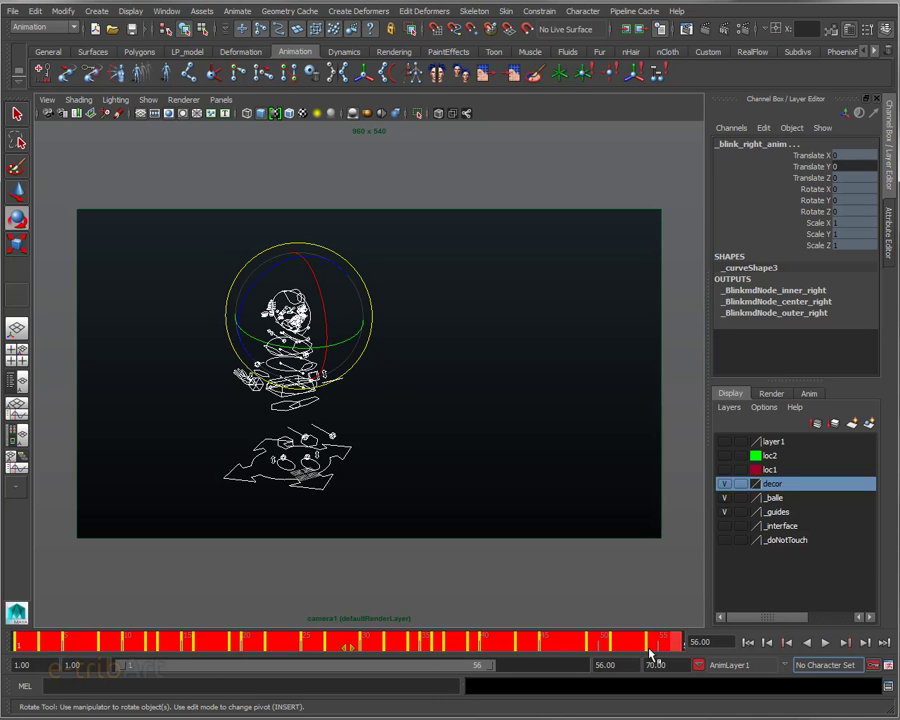
{"action": "right_click", "coordinate": [372, 646]}
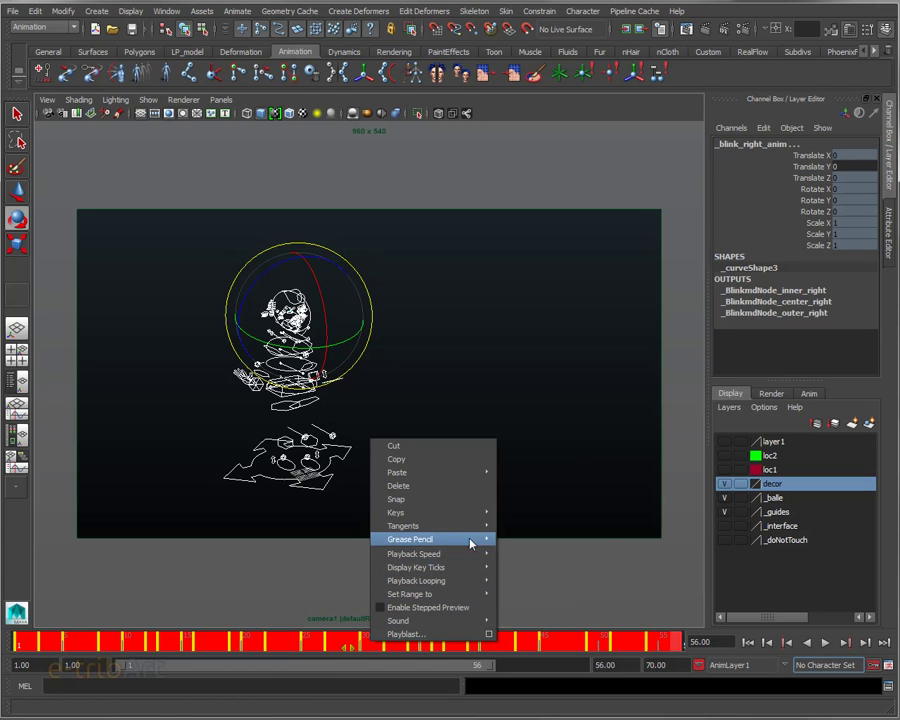
{"action": "left_click", "coordinate": [446, 487]}
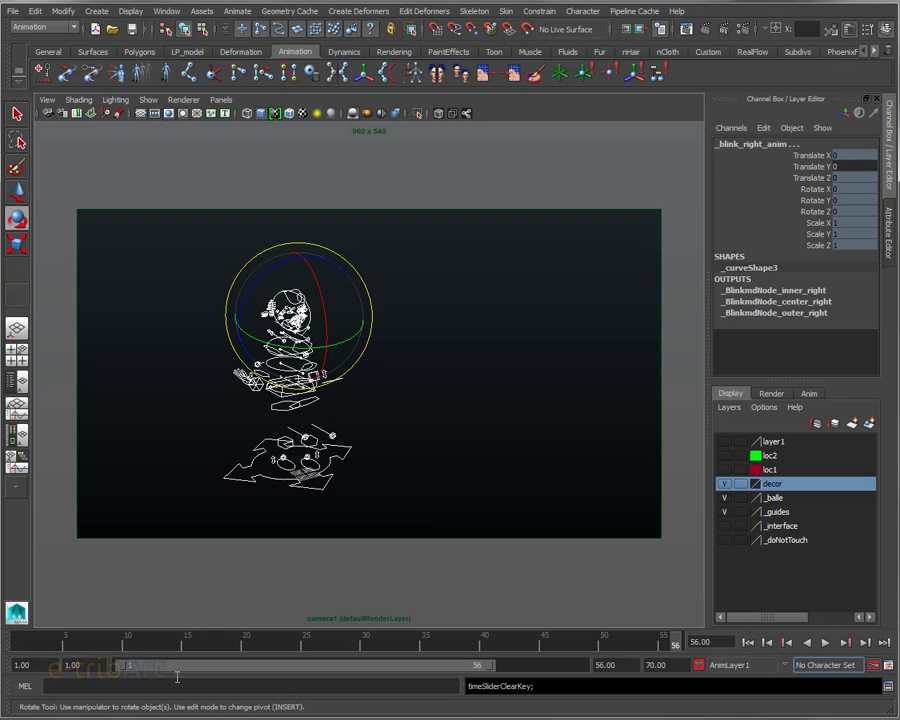
{"action": "key", "text": "alt+v"}
{"action": "key", "text": "alt+v"}
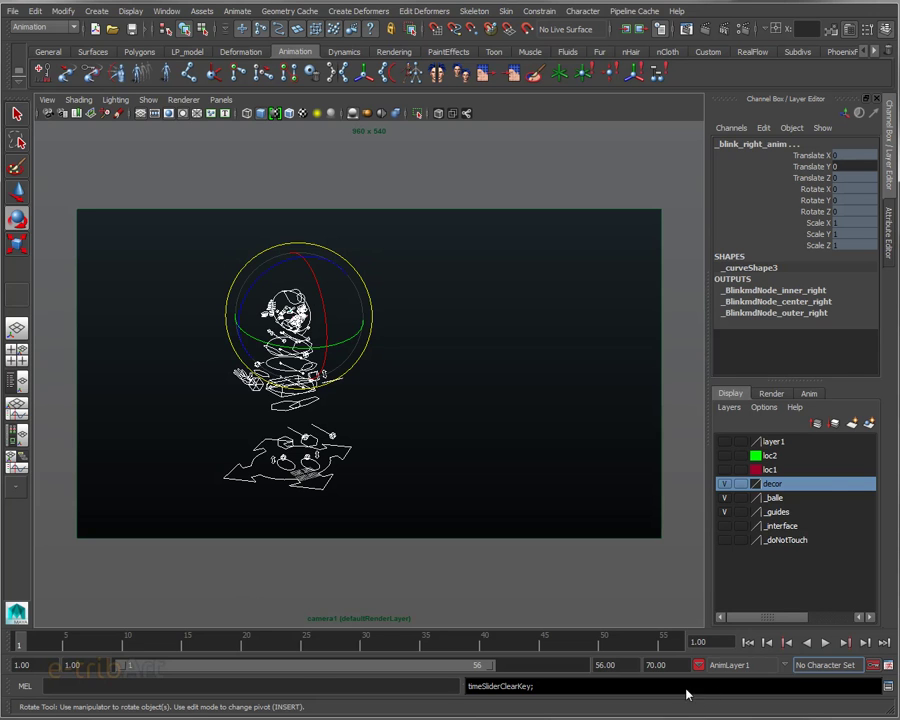
Delete AnimLayer1 in the Anim layers tab and make BaseAnimation the active layer
{"action": "left_click", "coordinate": [809, 393]}
{"action": "left_click", "coordinate": [797, 457]}
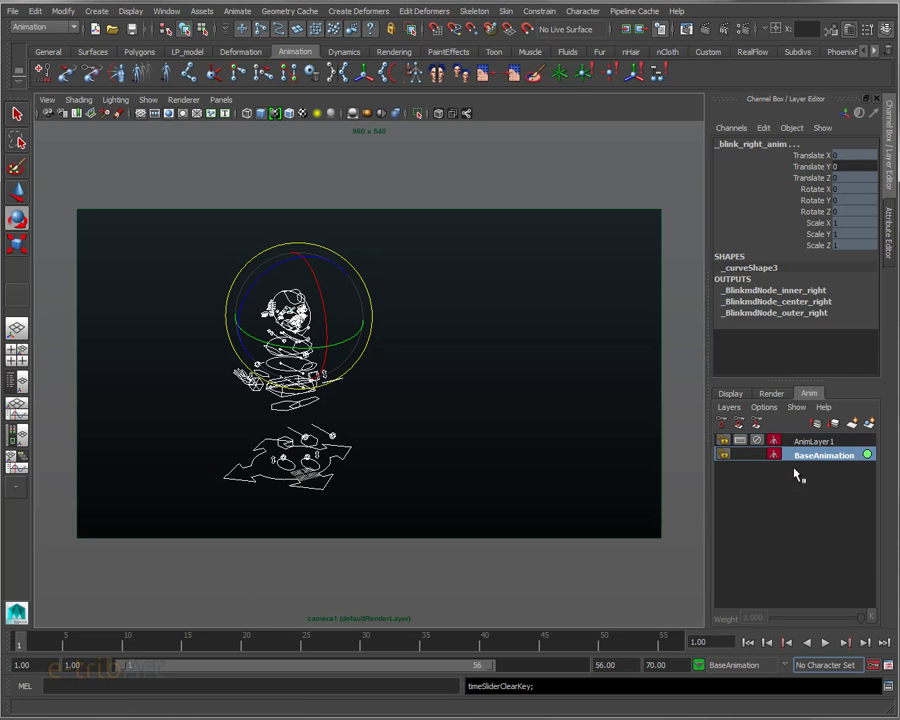
{"action": "left_click", "coordinate": [797, 443]}
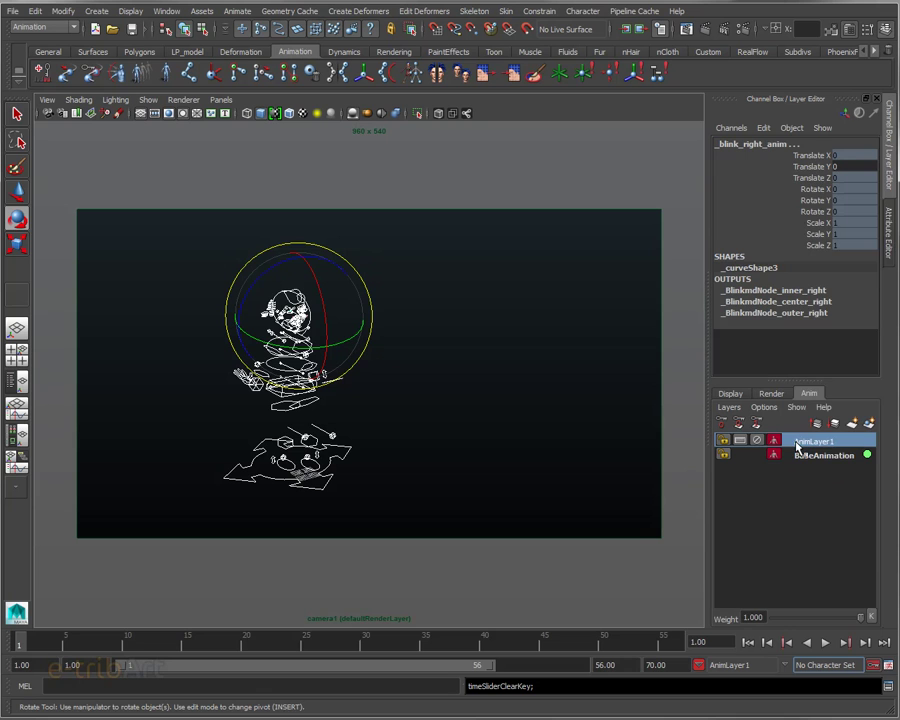
{"action": "right_click", "coordinate": [796, 446]}
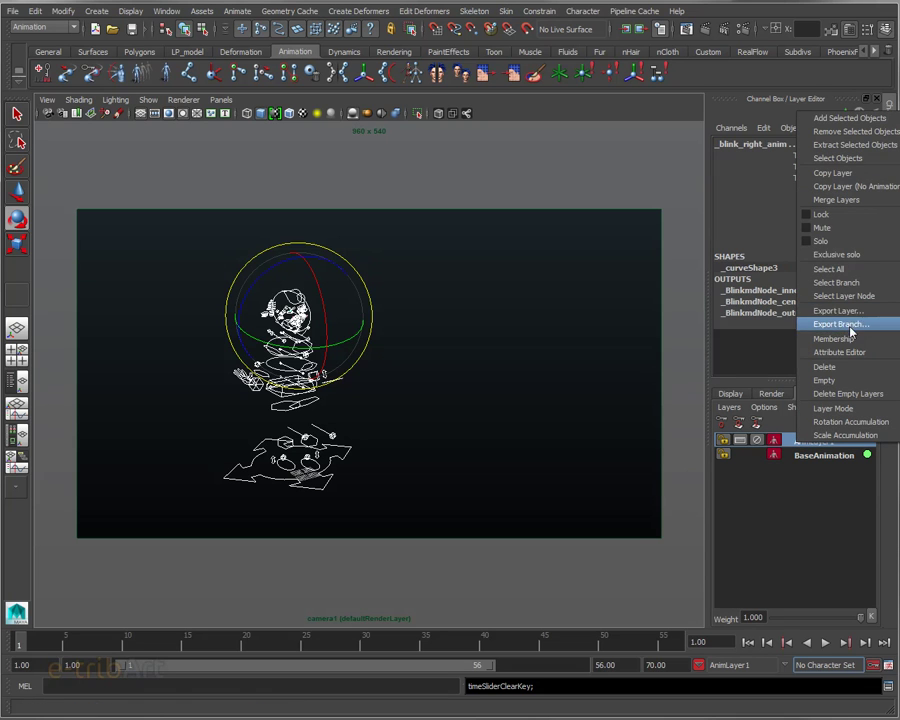
{"action": "left_click", "coordinate": [832, 367]}
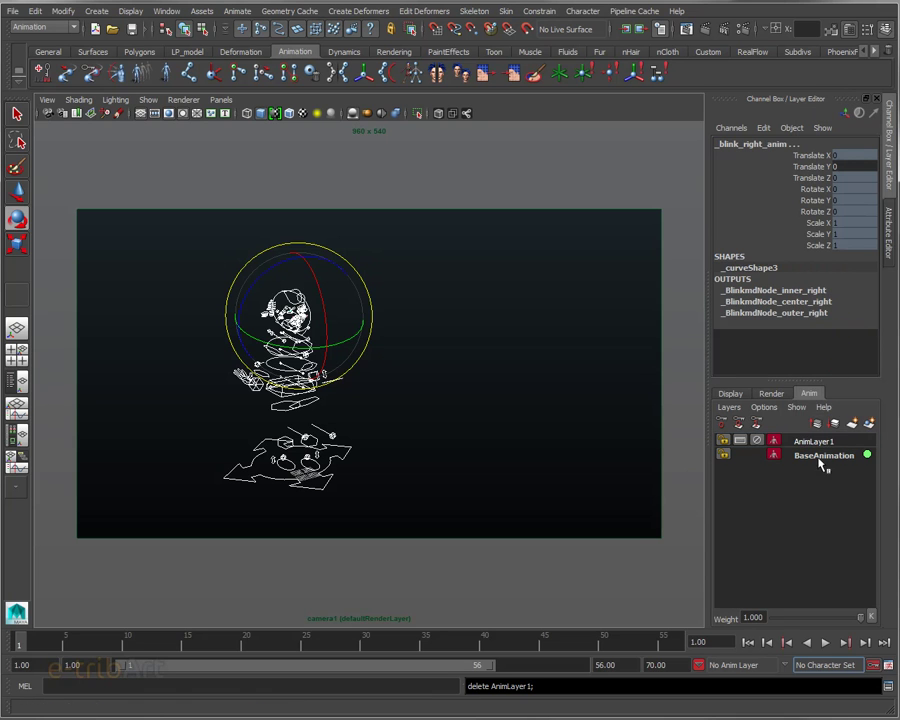
{"action": "left_click", "coordinate": [812, 443]}
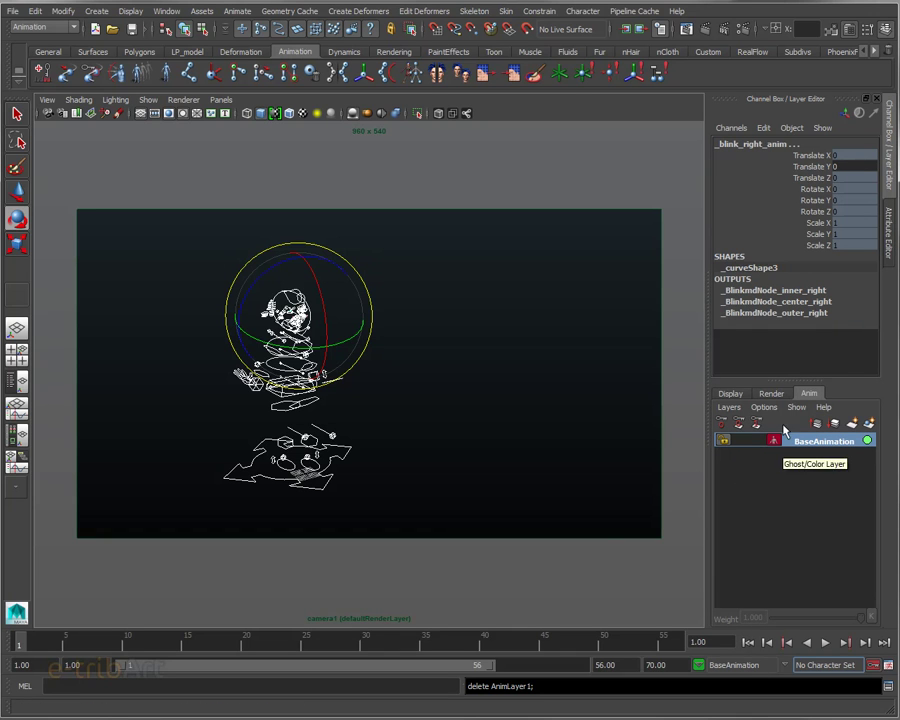
{"action": "left_click", "coordinate": [740, 396]}
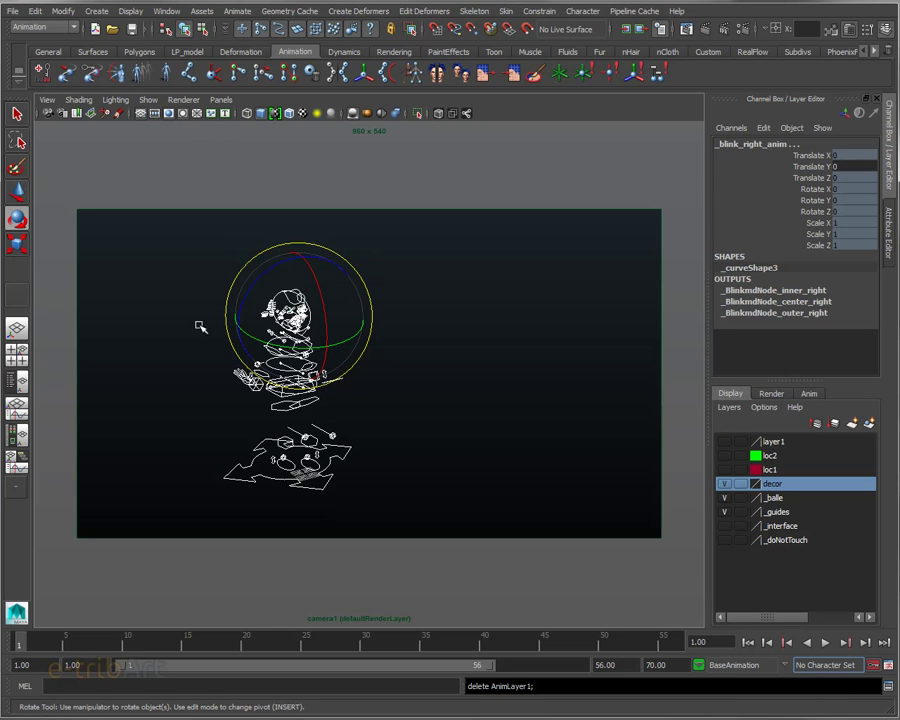
Marquee-select the whole boy rig and highlight Translate X through Rotate Z in the Channel Box
{"action": "left_click", "coordinate": [180, 285]}
{"action": "left_click_drag", "start_coordinate": [180, 249], "coordinate": [408, 516]}
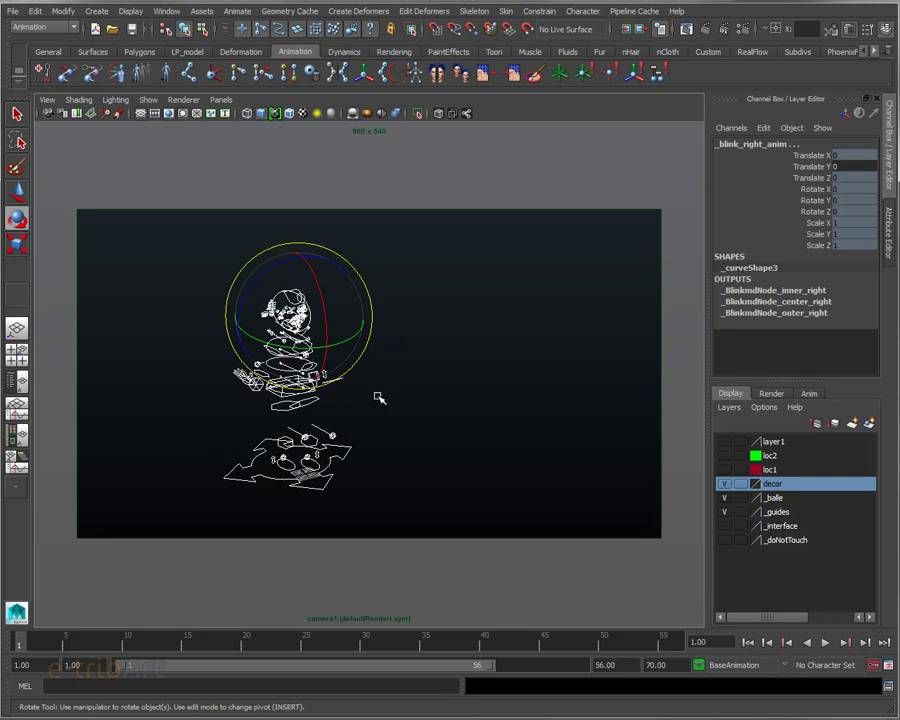
{"action": "left_click_drag", "start_coordinate": [801, 160], "coordinate": [805, 207]}
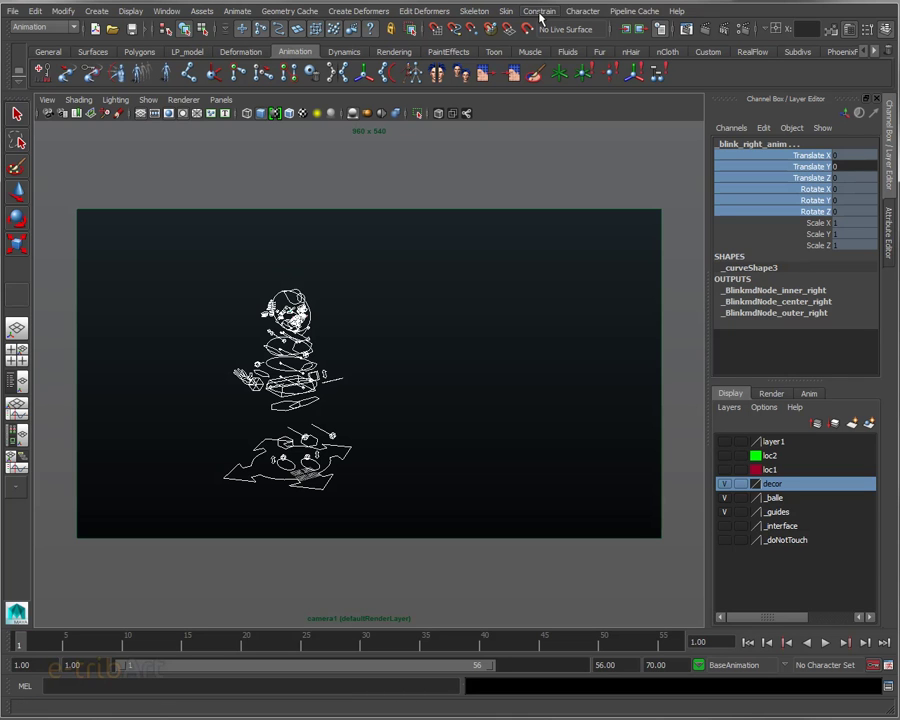
Create a character set named ch_morpheus from the Channel Box attributes
{"action": "left_click", "coordinate": [580, 11]}
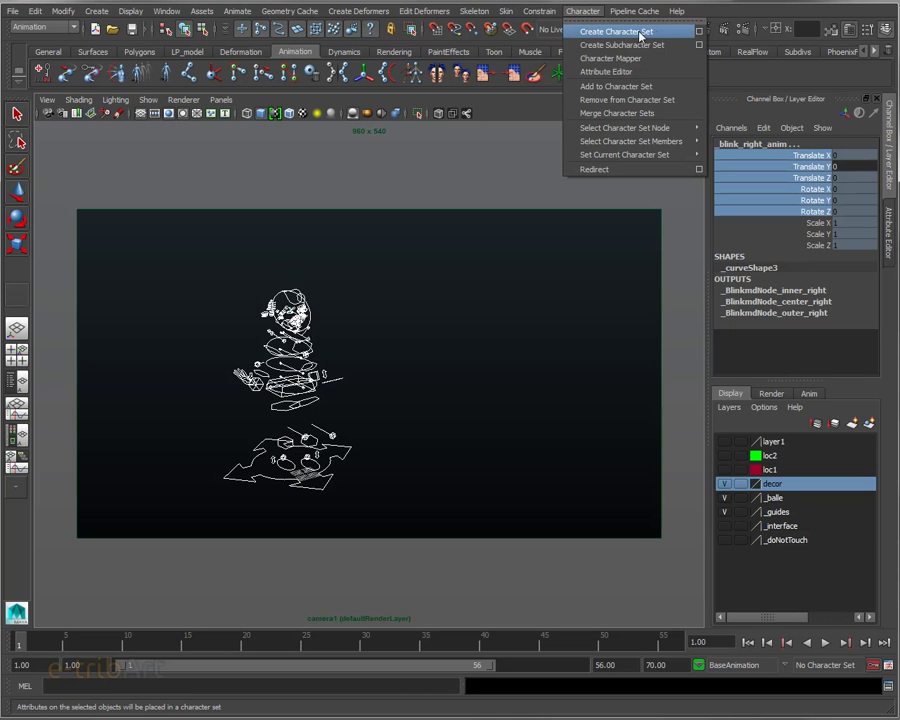
{"action": "left_click", "coordinate": [698, 33]}
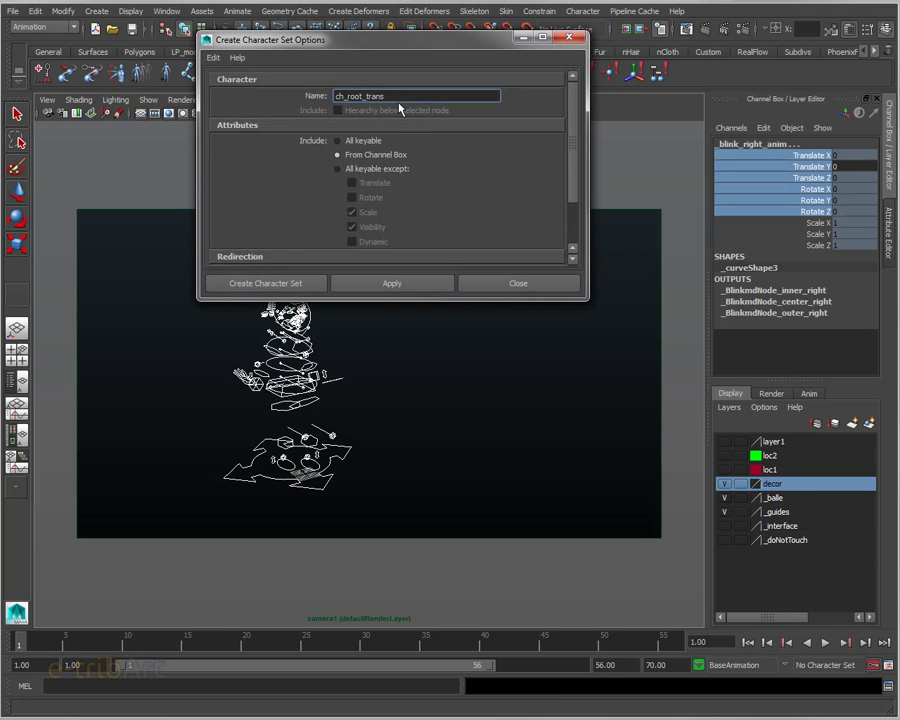
{"action": "left_click_drag", "start_coordinate": [348, 95], "coordinate": [468, 96]}
{"action": "type", "text": "morpheus"}
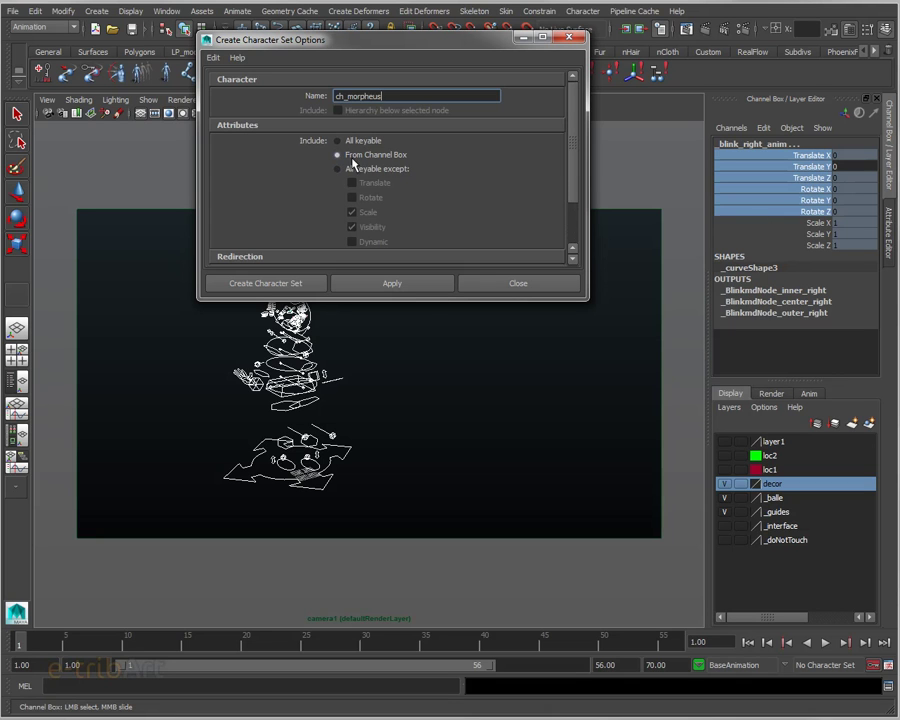
{"action": "left_click", "coordinate": [287, 286]}
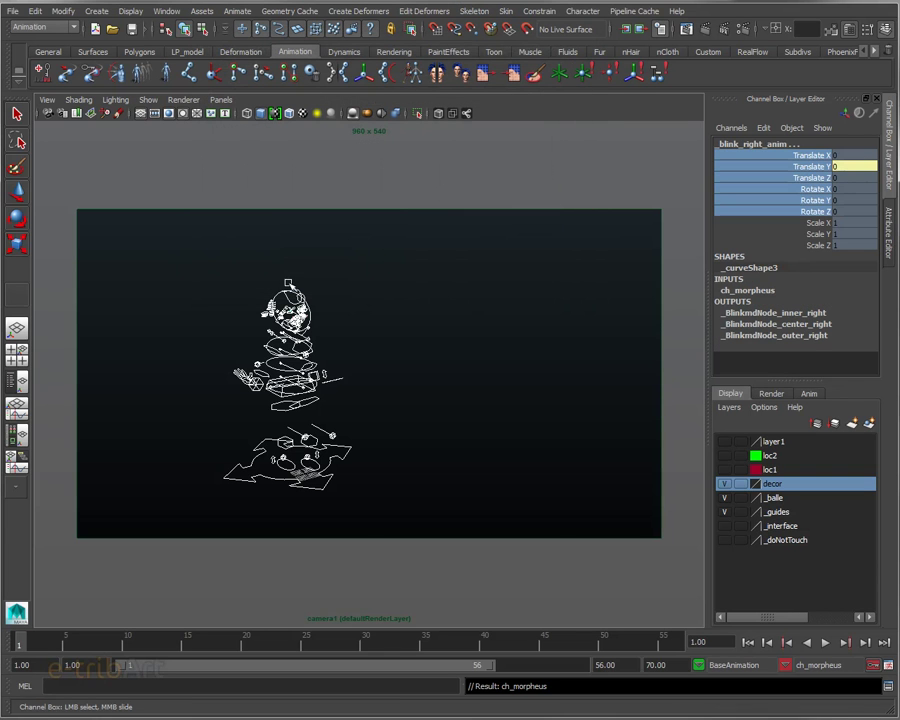
Deselect and set the viewport Show filter to All object types
{"action": "left_click", "coordinate": [328, 516]}
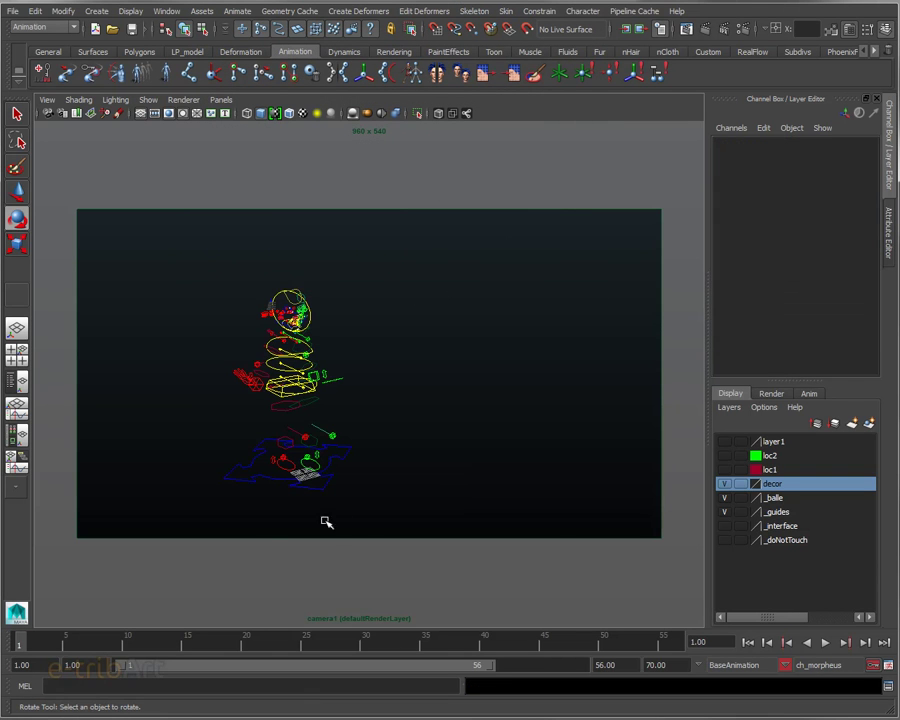
{"action": "left_click", "coordinate": [150, 100]}
{"action": "left_click", "coordinate": [148, 100]}
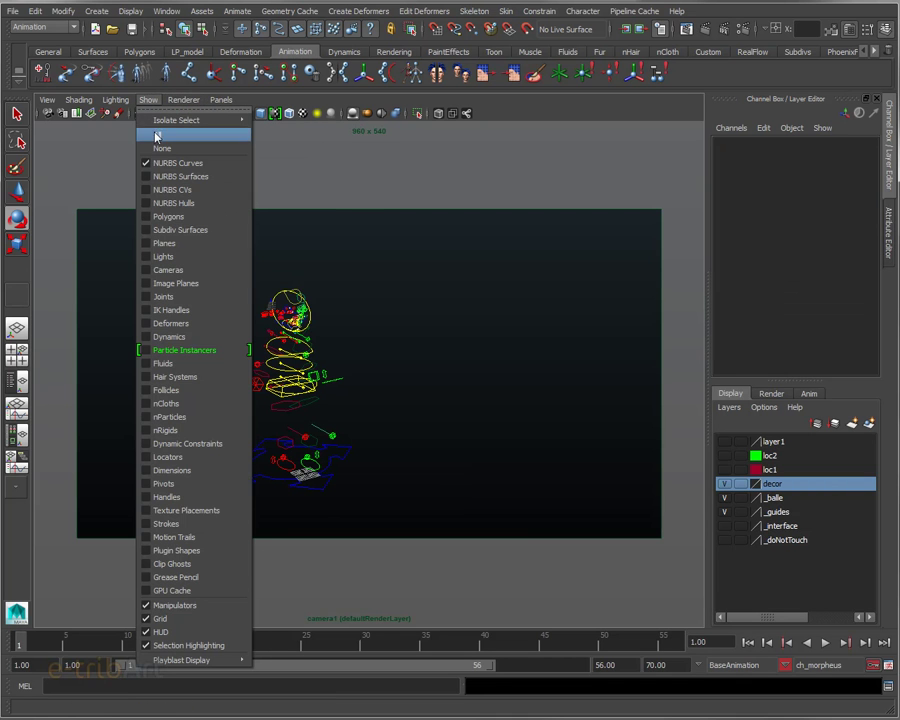
{"action": "left_click", "coordinate": [156, 139]}
Dolly in on the character and preview his animation with Alt+V
{"action": "mouse_move", "coordinate": [352, 392]}
{"action": "right_mouse_down", "text": "alt"}
{"action": "mouse_move", "coordinate": [352, 378]}
{"action": "mouse_move", "coordinate": [478, 398]}
{"action": "right_mouse_up", "text": "alt"}
{"action": "mouse_move", "coordinate": [478, 398]}
{"action": "middle_mouse_down", "text": "alt"}
{"action": "mouse_move", "coordinate": [432, 388]}
{"action": "mouse_move", "coordinate": [356, 414]}
{"action": "middle_mouse_up", "text": "alt"}
{"action": "key", "text": "alt+v"}
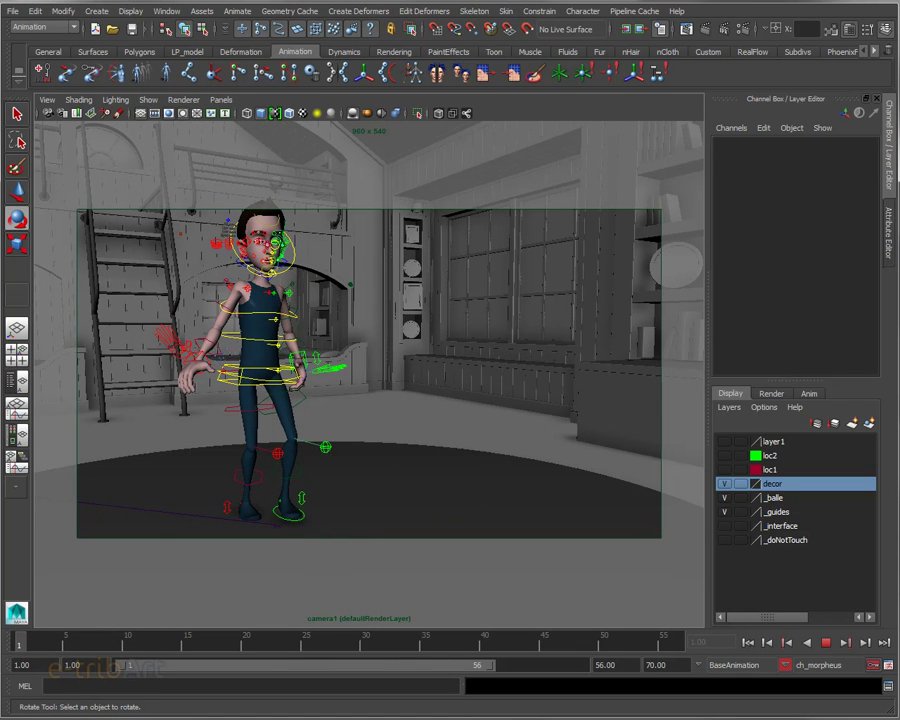
{"action": "key", "text": "alt+v"}
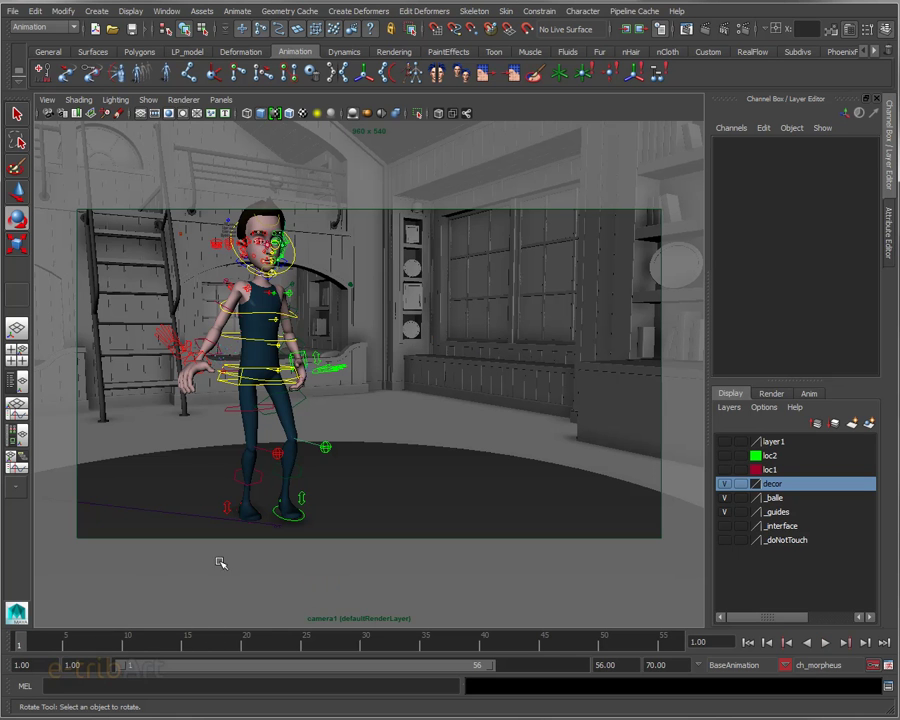
{"action": "left_click_drag", "start_coordinate": [192, 292], "coordinate": [301, 409], "text": "alt"}
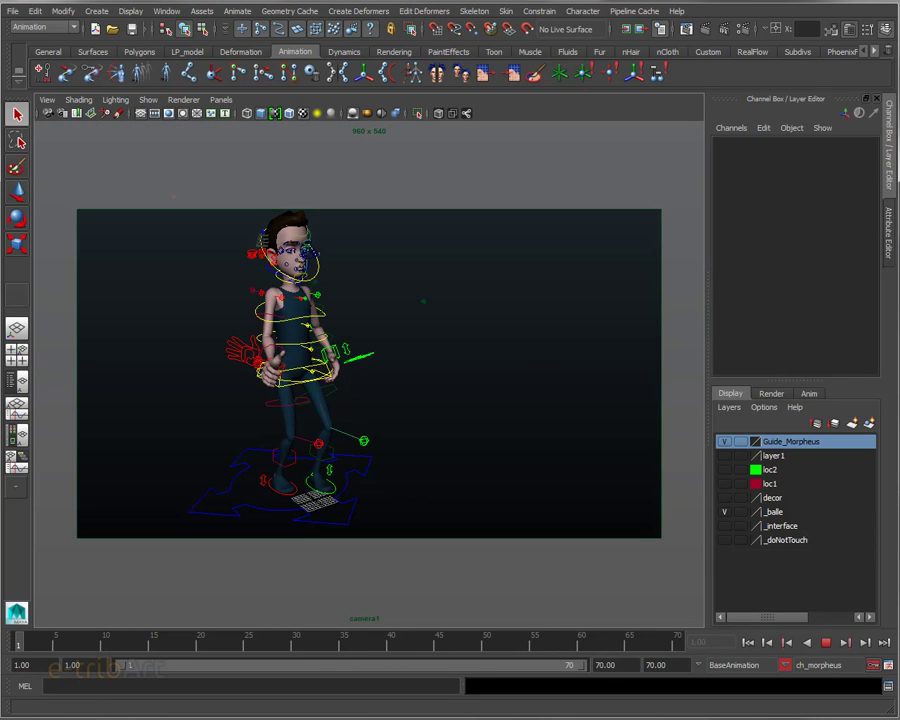
Stop playback at frame 1 and frame the boy from a three-quarter side view
{"action": "key", "text": "Escape"}
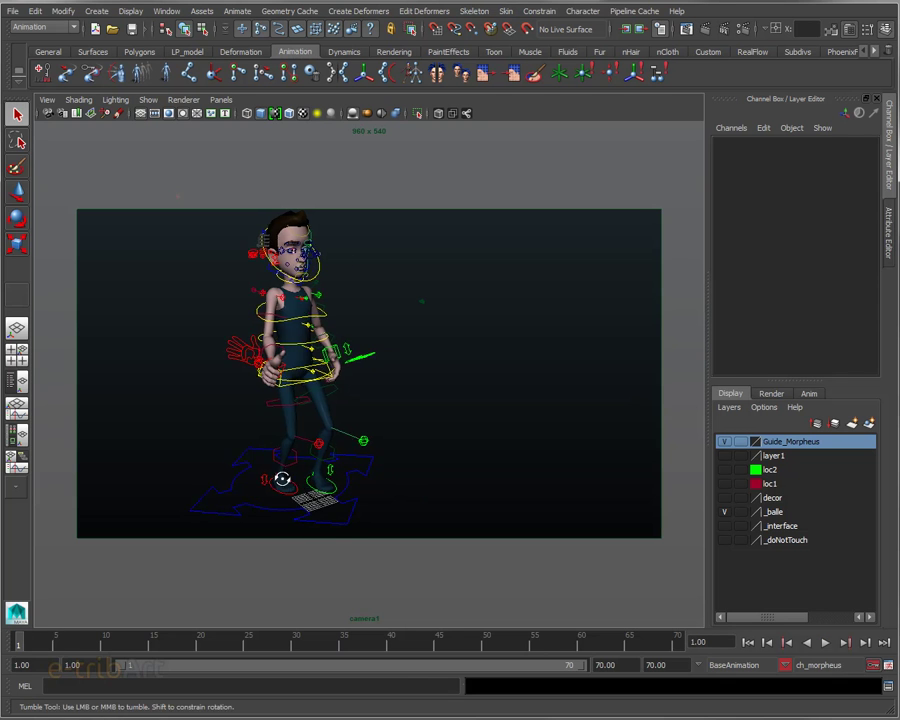
{"action": "key", "text": "q"}
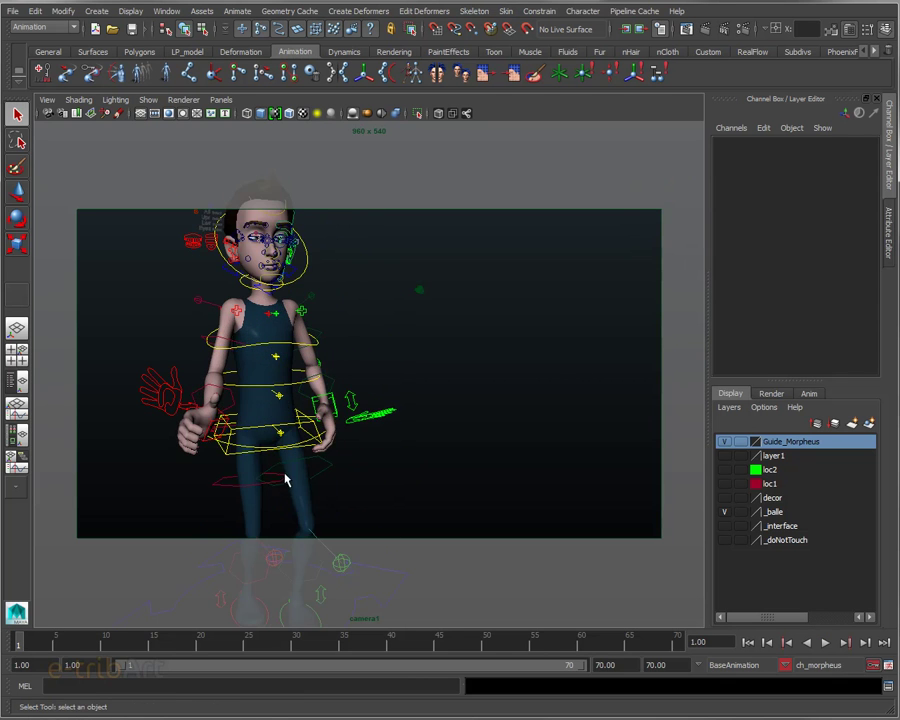
{"action": "left_click_drag", "start_coordinate": [286, 481], "coordinate": [283, 402], "text": "alt"}
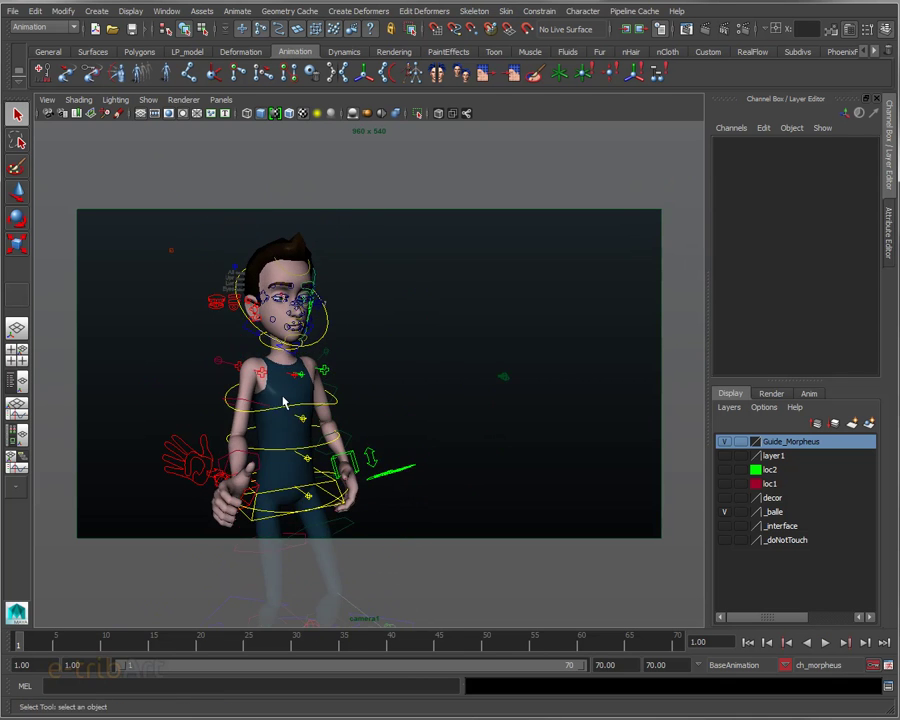
{"action": "right_click_drag", "start_coordinate": [368, 487], "coordinate": [378, 432], "text": "alt"}
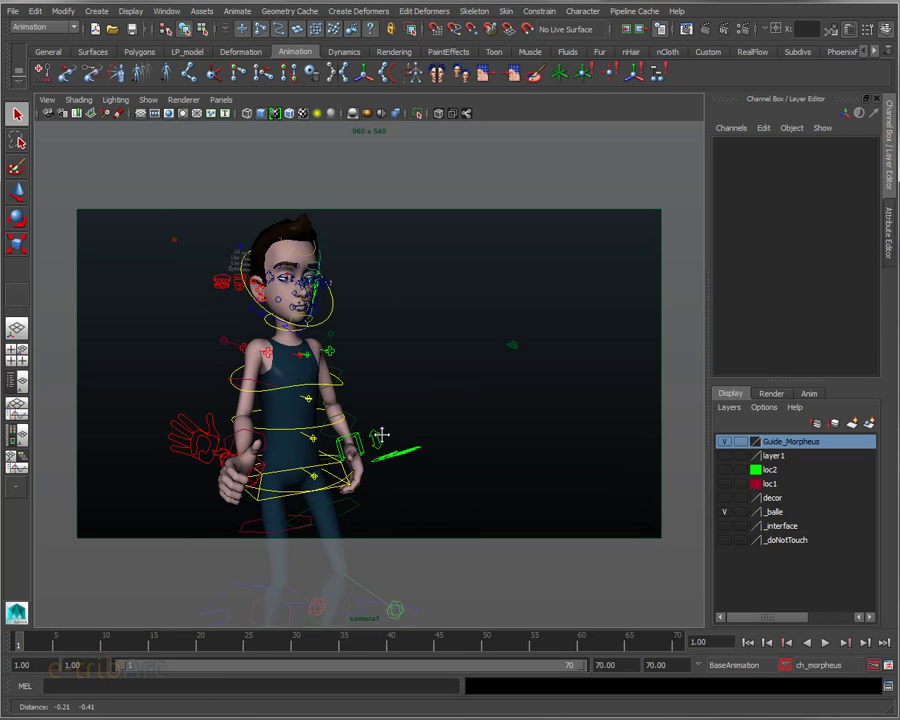
{"action": "mouse_move", "coordinate": [400, 402]}
{"action": "left_mouse_down", "text": "alt"}
{"action": "mouse_move", "coordinate": [297, 418]}
{"action": "mouse_move", "coordinate": [413, 401]}
{"action": "mouse_move", "coordinate": [370, 427]}
{"action": "mouse_move", "coordinate": [316, 416]}
{"action": "mouse_move", "coordinate": [304, 432]}
{"action": "mouse_move", "coordinate": [344, 432]}
{"action": "left_mouse_up", "text": "alt"}
{"action": "right_click_drag", "start_coordinate": [344, 432], "coordinate": [331, 380], "text": "alt"}
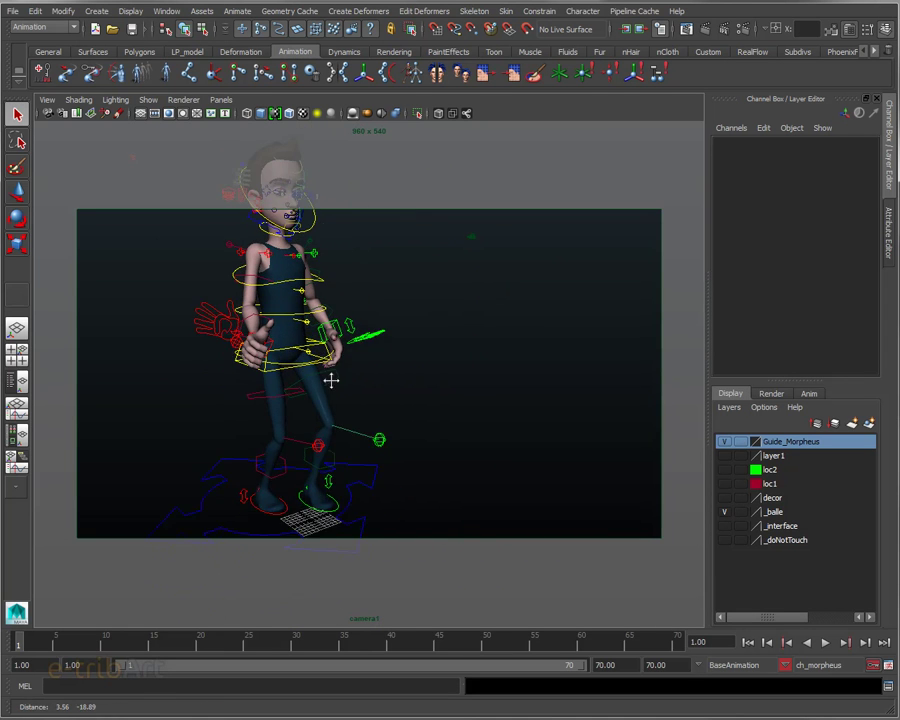
{"action": "mouse_move", "coordinate": [335, 422]}
{"action": "left_mouse_down", "text": "alt"}
{"action": "mouse_move", "coordinate": [294, 410]}
{"action": "mouse_move", "coordinate": [330, 420]}
{"action": "left_mouse_up", "text": "alt"}
{"action": "middle_click_drag", "start_coordinate": [330, 420], "coordinate": [332, 424], "text": "alt"}
{"action": "mouse_move", "coordinate": [332, 424]}
{"action": "left_mouse_down", "text": "alt"}
{"action": "mouse_move", "coordinate": [307, 414]}
{"action": "mouse_move", "coordinate": [363, 421]}
{"action": "mouse_move", "coordinate": [316, 434]}
{"action": "mouse_move", "coordinate": [253, 428]}
{"action": "mouse_move", "coordinate": [303, 387]}
{"action": "left_mouse_up", "text": "alt"}
Drag the right-arm IK control to translate 26.625, 85.586, -14.506, bringing the hands together
{"action": "scroll", "coordinate": [291, 405], "scroll_direction": "up", "scroll_amount": 5}
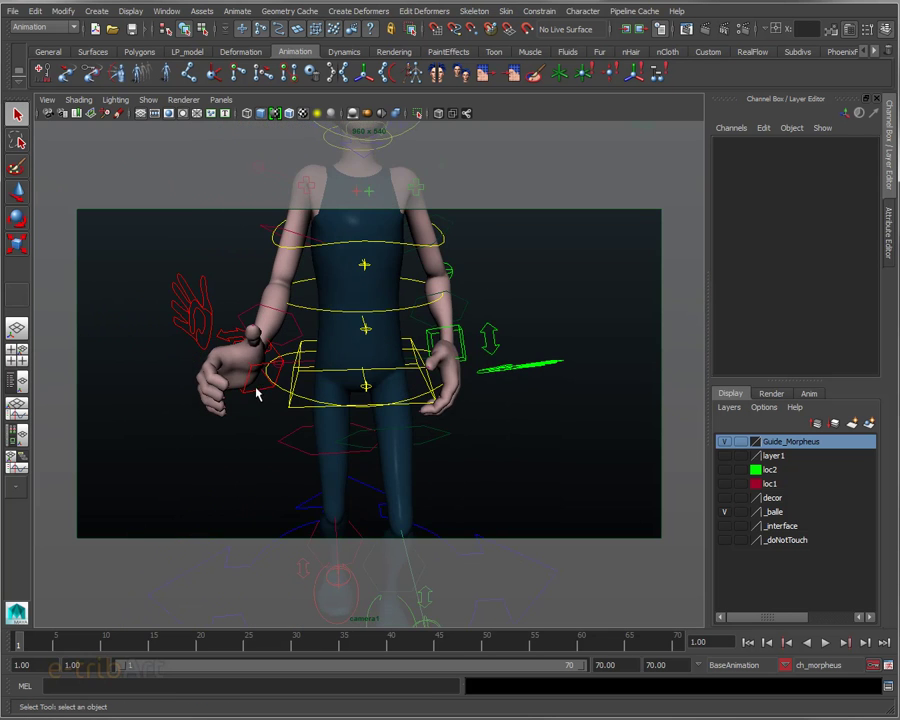
{"action": "left_click", "coordinate": [258, 403]}
{"action": "mouse_move", "coordinate": [257, 398]}
{"action": "left_mouse_down", "text": "alt"}
{"action": "mouse_move", "coordinate": [284, 410]}
{"action": "mouse_move", "coordinate": [292, 442]}
{"action": "mouse_move", "coordinate": [273, 452]}
{"action": "mouse_move", "coordinate": [301, 466]}
{"action": "mouse_move", "coordinate": [414, 418]}
{"action": "mouse_move", "coordinate": [263, 424]}
{"action": "mouse_move", "coordinate": [281, 410]}
{"action": "mouse_move", "coordinate": [370, 406]}
{"action": "mouse_move", "coordinate": [398, 418]}
{"action": "mouse_move", "coordinate": [331, 412]}
{"action": "mouse_move", "coordinate": [237, 428]}
{"action": "mouse_move", "coordinate": [178, 458]}
{"action": "left_mouse_up", "text": "alt"}
{"action": "key", "text": "w"}
Place the right-arm IK control by the hip: translate 33.621, 88.873, -16.329, rotate -19.744, 2.862, -48.536
{"action": "key", "text": "e"}
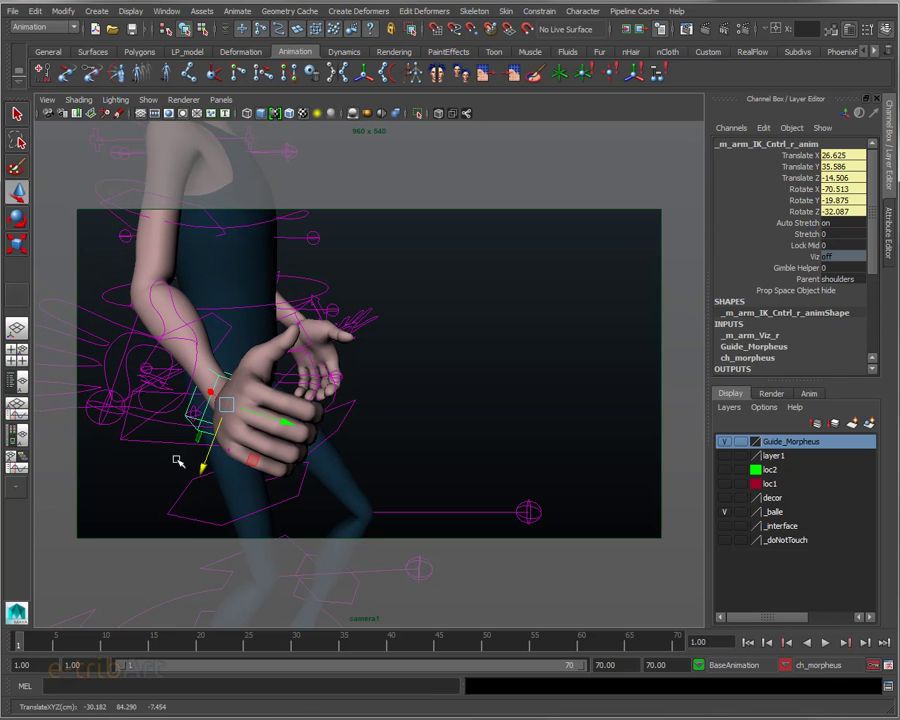
{"action": "mouse_move", "coordinate": [232, 420]}
{"action": "left_mouse_down", "text": "alt"}
{"action": "mouse_move", "coordinate": [174, 428]}
{"action": "mouse_move", "coordinate": [228, 428]}
{"action": "mouse_move", "coordinate": [209, 372]}
{"action": "mouse_move", "coordinate": [236, 345]}
{"action": "left_mouse_up", "text": "alt"}
{"action": "mouse_move", "coordinate": [287, 426]}
{"action": "left_mouse_down", "text": "alt"}
{"action": "mouse_move", "coordinate": [244, 392]}
{"action": "mouse_move", "coordinate": [252, 394]}
{"action": "left_mouse_up", "text": "alt"}
{"action": "key", "text": "w"}
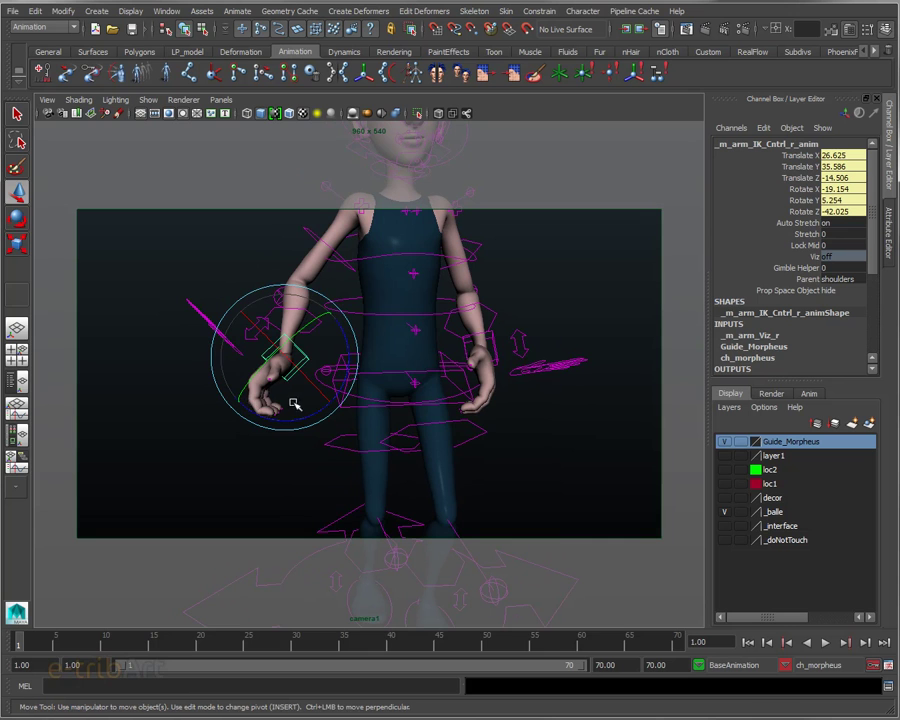
{"action": "left_click_drag", "start_coordinate": [321, 395], "coordinate": [350, 410]}
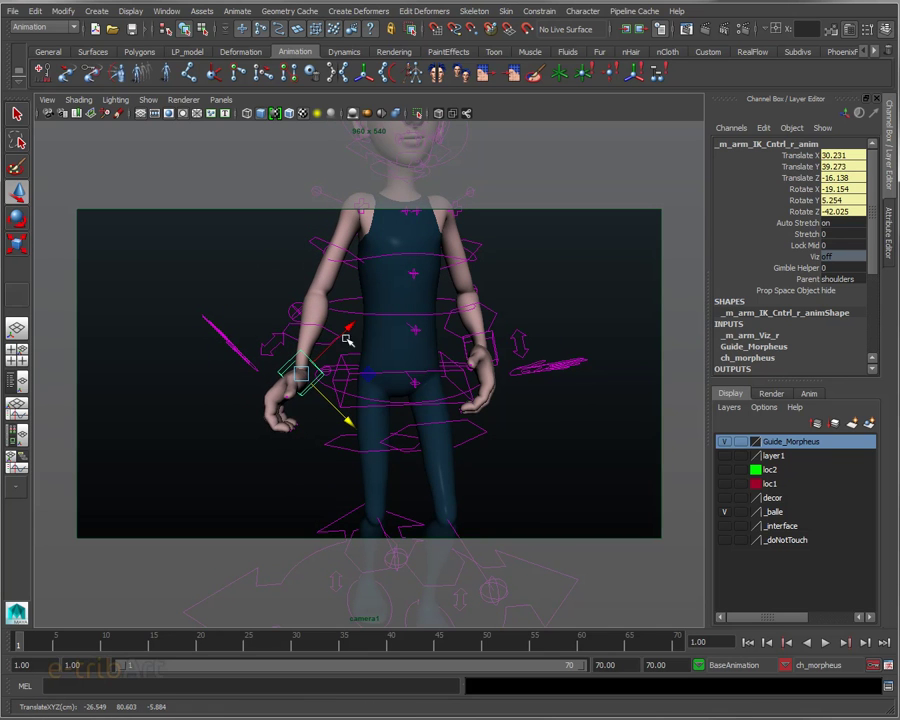
{"action": "left_click", "coordinate": [354, 334]}
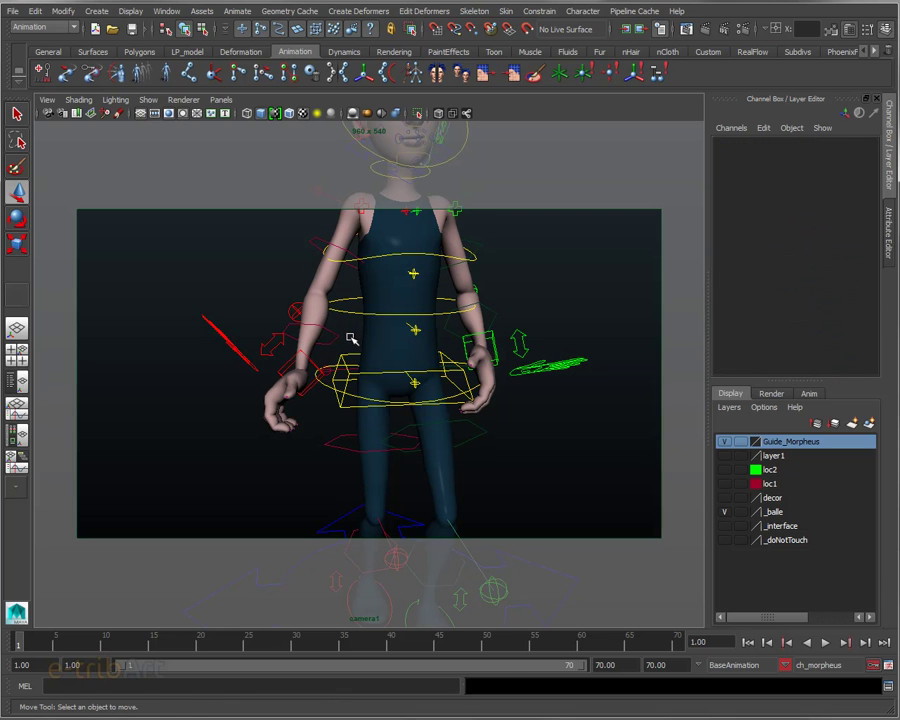
{"action": "key", "text": "ctrl+z"}
{"action": "mouse_move", "coordinate": [350, 327]}
{"action": "left_mouse_down"}
{"action": "mouse_move", "coordinate": [313, 413]}
{"action": "mouse_move", "coordinate": [360, 416]}
{"action": "mouse_move", "coordinate": [331, 418]}
{"action": "left_mouse_up"}
{"action": "key", "text": "e"}
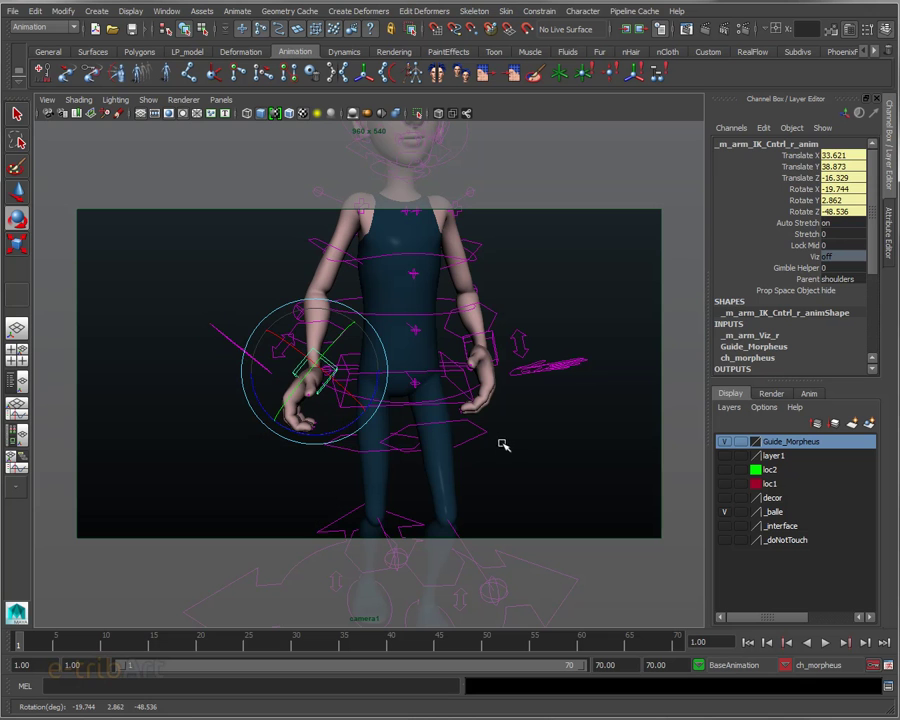
Deselect the hand control and orbit to a frontal view of the boy
{"action": "left_click", "coordinate": [372, 462]}
{"action": "mouse_move", "coordinate": [372, 462]}
{"action": "left_mouse_down", "text": "alt"}
{"action": "mouse_move", "coordinate": [205, 426]}
{"action": "mouse_move", "coordinate": [323, 428]}
{"action": "mouse_move", "coordinate": [299, 440]}
{"action": "mouse_move", "coordinate": [258, 430]}
{"action": "mouse_move", "coordinate": [225, 440]}
{"action": "mouse_move", "coordinate": [295, 441]}
{"action": "mouse_move", "coordinate": [207, 452]}
{"action": "mouse_move", "coordinate": [281, 458]}
{"action": "mouse_move", "coordinate": [305, 442]}
{"action": "left_mouse_up", "text": "alt"}
{"action": "middle_click_drag", "start_coordinate": [305, 442], "coordinate": [270, 492], "text": "alt"}
{"action": "left_click_drag", "start_coordinate": [270, 492], "coordinate": [261, 452], "text": "alt"}
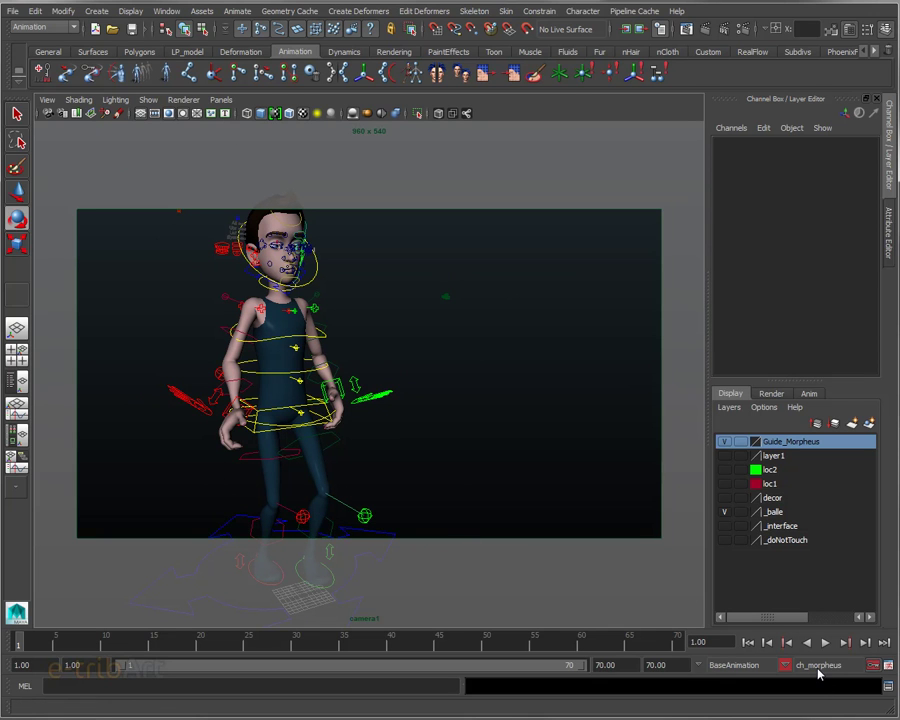
Keep ch_morpheus as the current character set and list the animation layers, showing BaseAnimation
{"action": "left_click", "coordinate": [818, 669]}
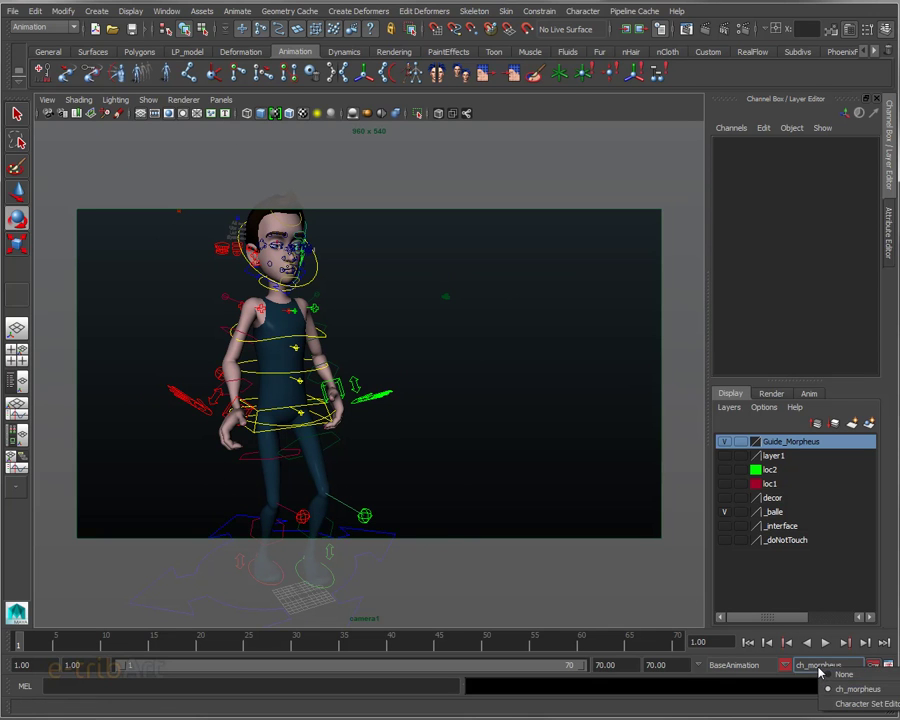
{"action": "left_click", "coordinate": [866, 690]}
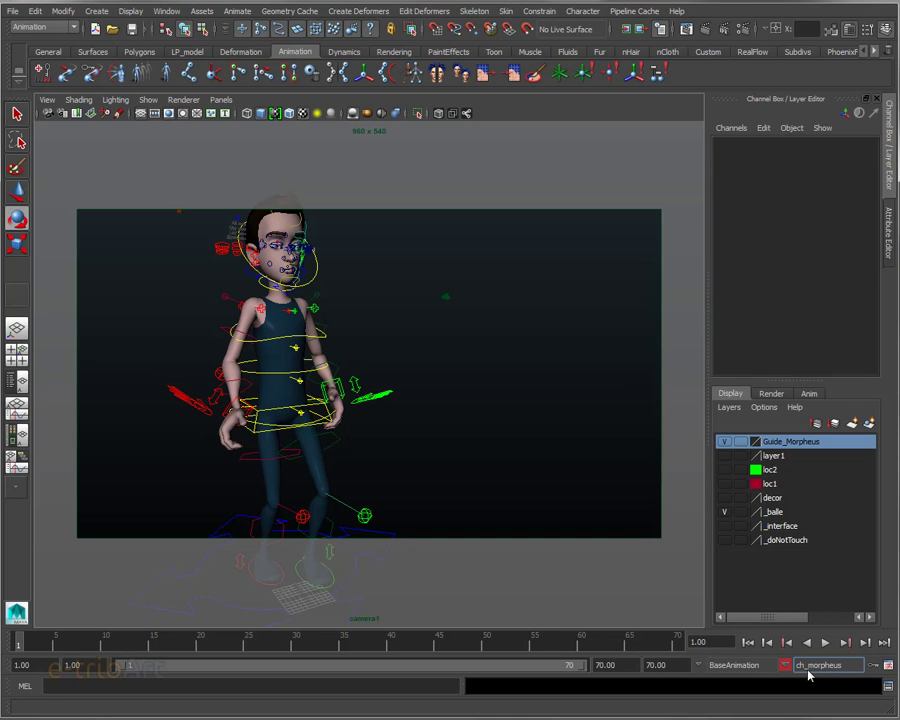
{"action": "left_click", "coordinate": [809, 394]}
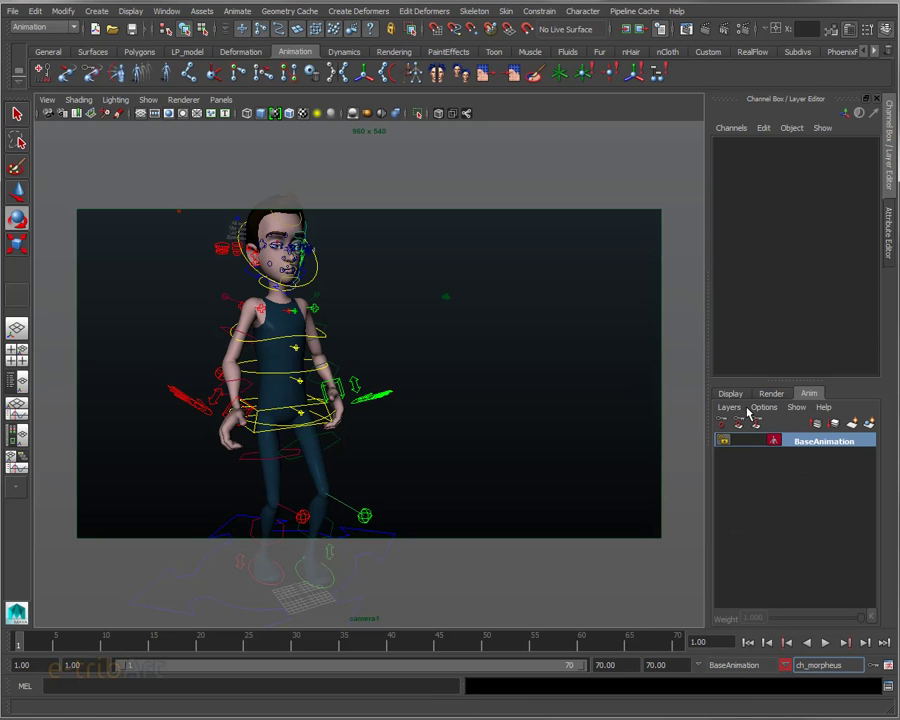
Switch the layer editor back to the Display layers and turn off _balle visibility
{"action": "left_click", "coordinate": [771, 393]}
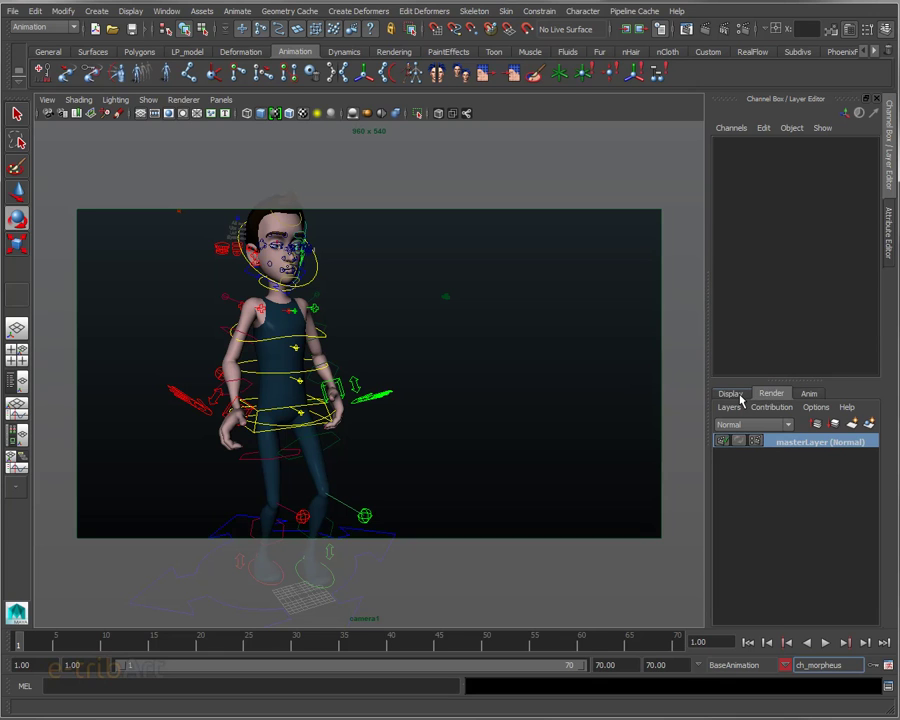
{"action": "left_click", "coordinate": [731, 394]}
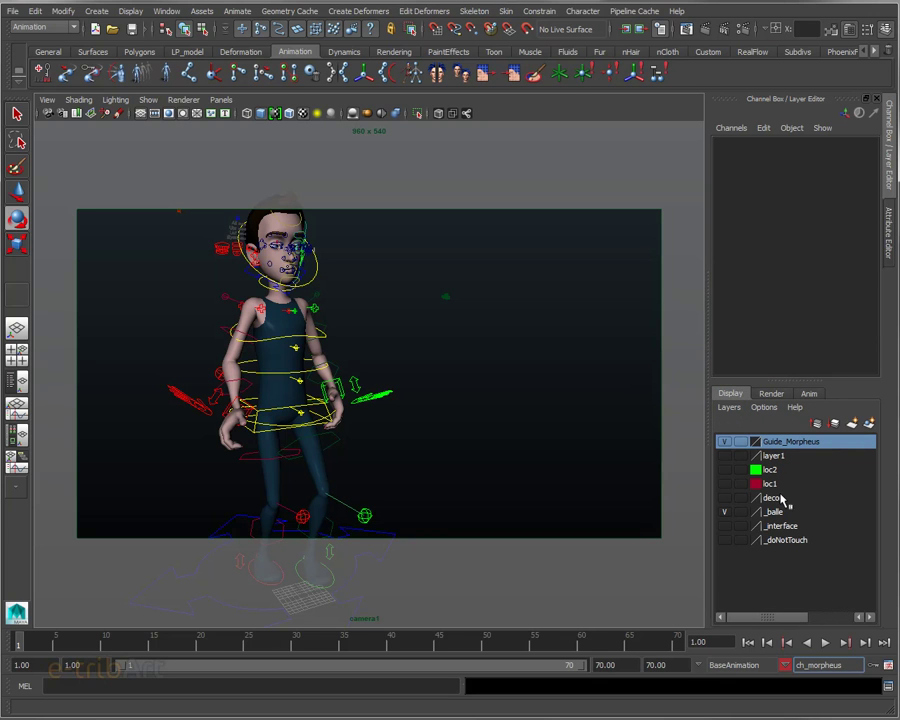
{"action": "left_click", "coordinate": [724, 511]}
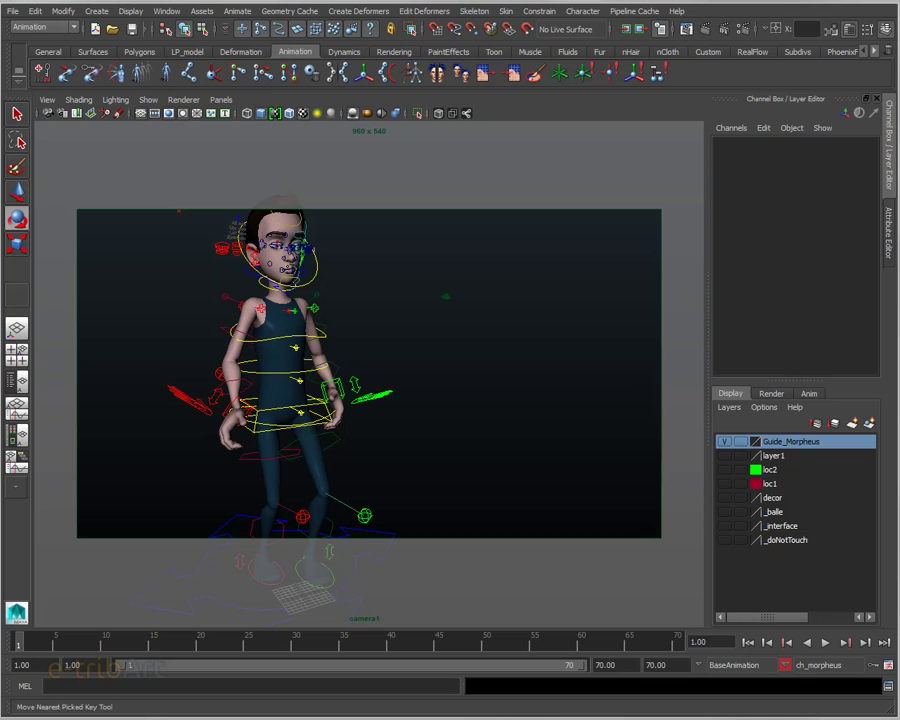
{"action": "left_click", "coordinate": [166, 11]}
{"action": "mouse_move", "coordinate": [194, 31]}
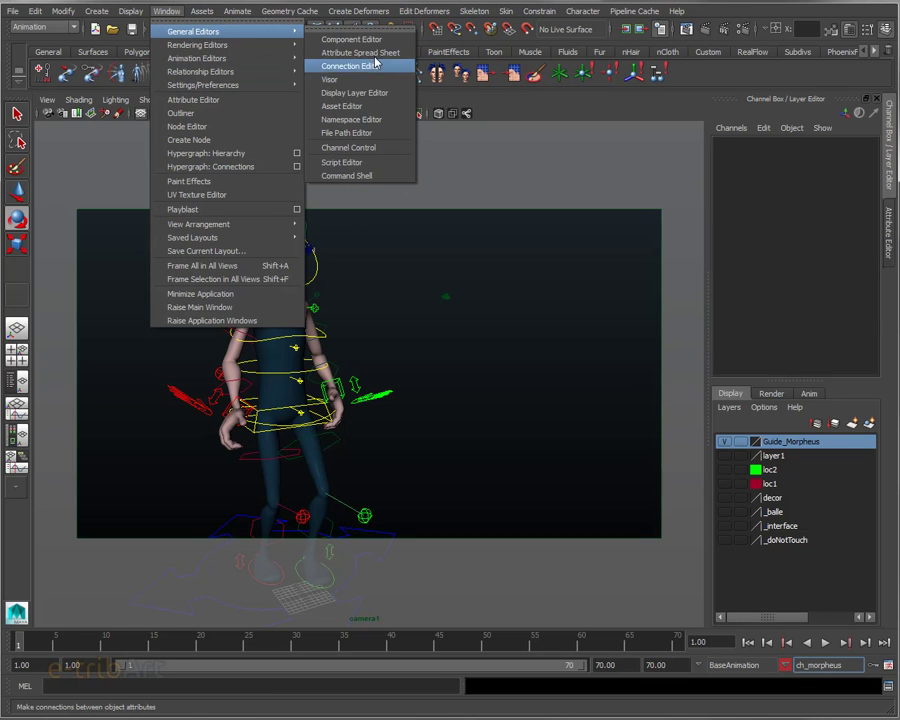
{"action": "left_click", "coordinate": [329, 79]}
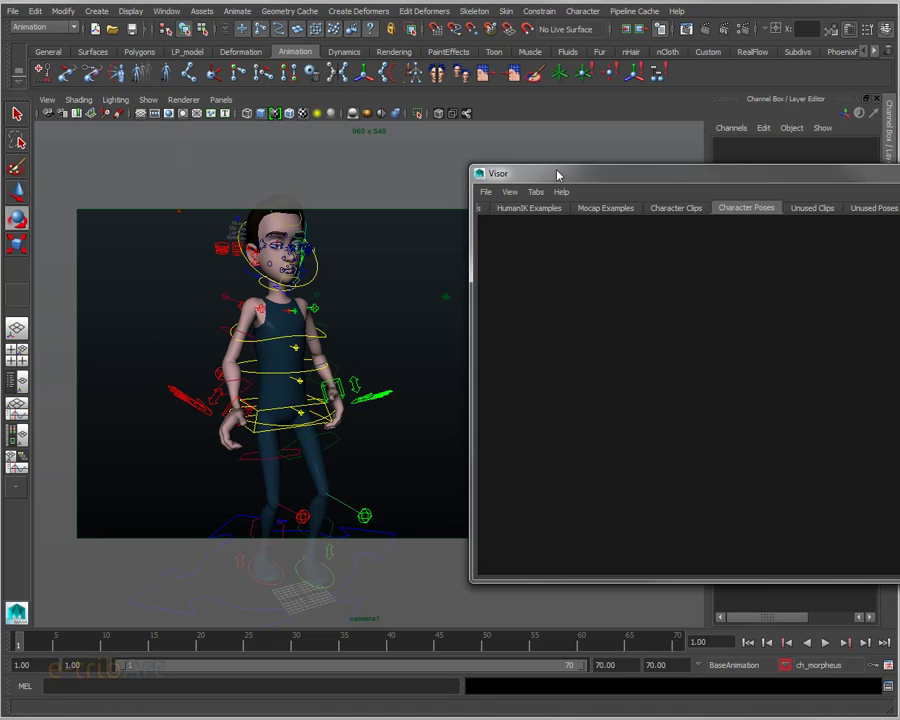
{"action": "left_click_drag", "start_coordinate": [556, 172], "coordinate": [211, 114]}
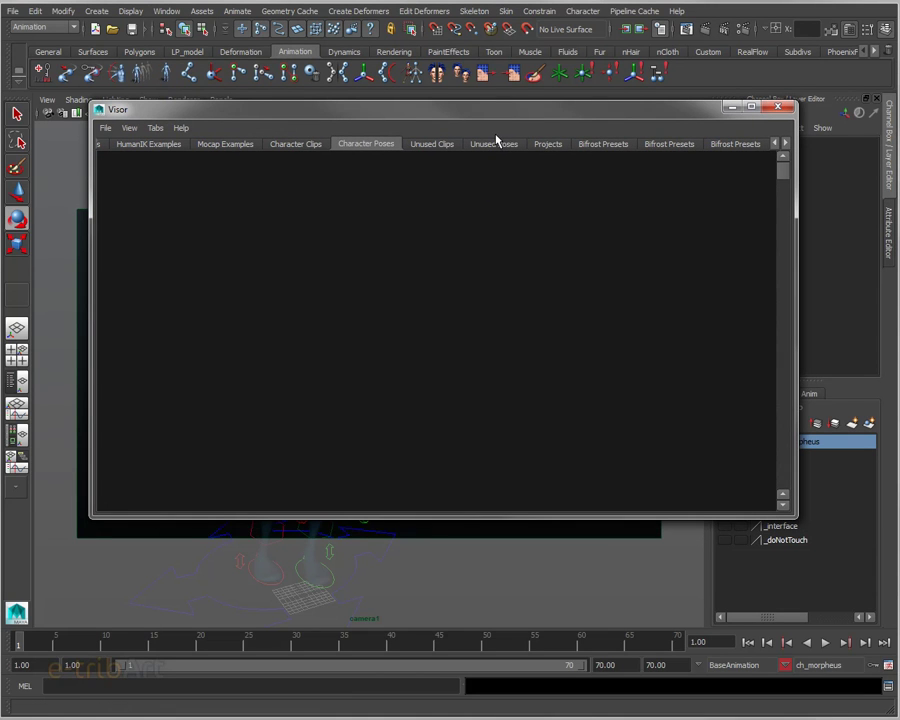
{"action": "left_click", "coordinate": [279, 146]}
{"action": "left_click", "coordinate": [379, 147]}
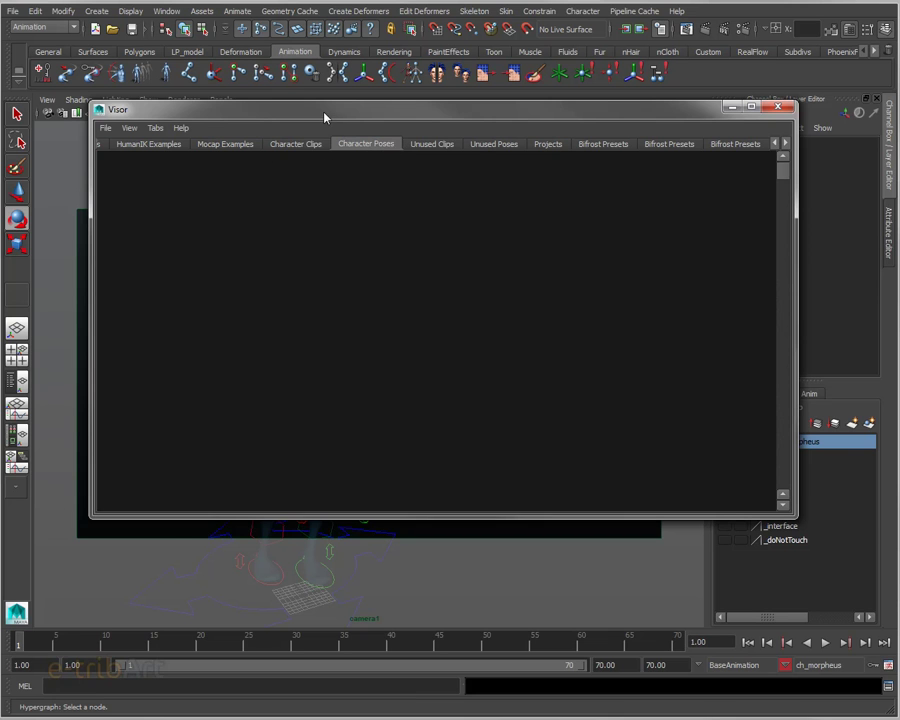
{"action": "left_click_drag", "start_coordinate": [324, 118], "coordinate": [412, 114]}
{"action": "mouse_move", "coordinate": [880, 513]}
{"action": "left_mouse_down"}
{"action": "mouse_move", "coordinate": [700, 502]}
{"action": "mouse_move", "coordinate": [563, 538]}
{"action": "left_mouse_up"}
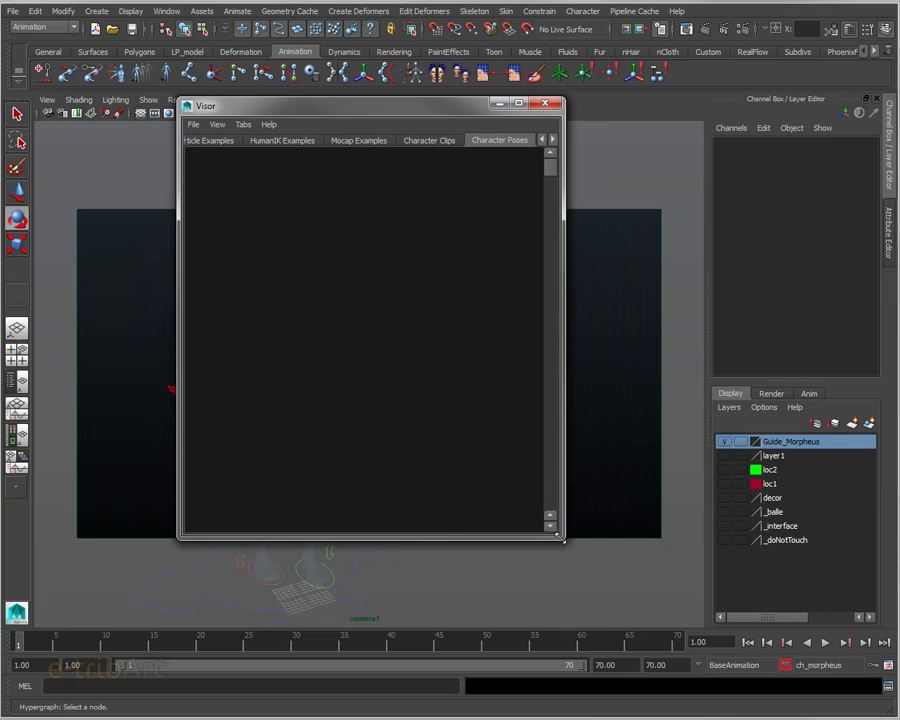
{"action": "left_click_drag", "start_coordinate": [286, 110], "coordinate": [508, 163]}
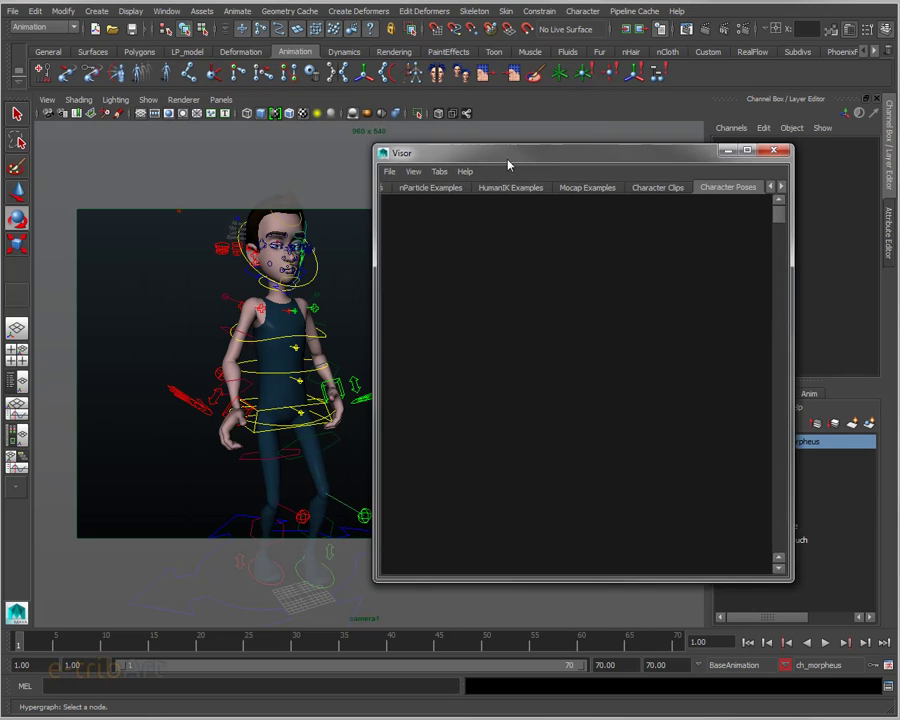
{"action": "left_click", "coordinate": [773, 150]}
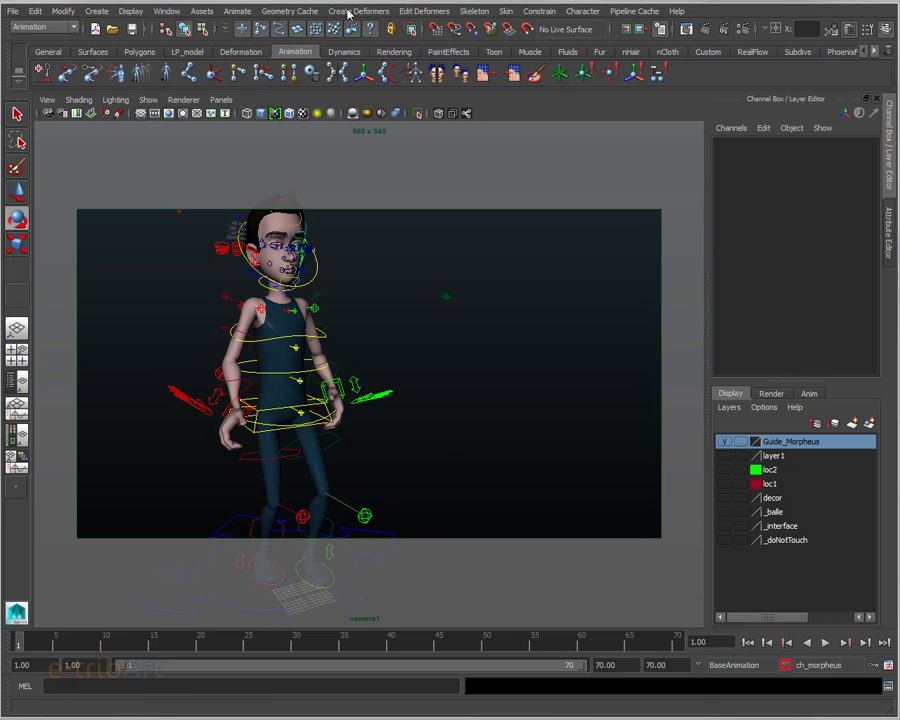
Load the ch_morpheus character onto a Trax Editor track, then close the Trax Editor
{"action": "left_click", "coordinate": [168, 11]}
{"action": "mouse_move", "coordinate": [197, 58]}
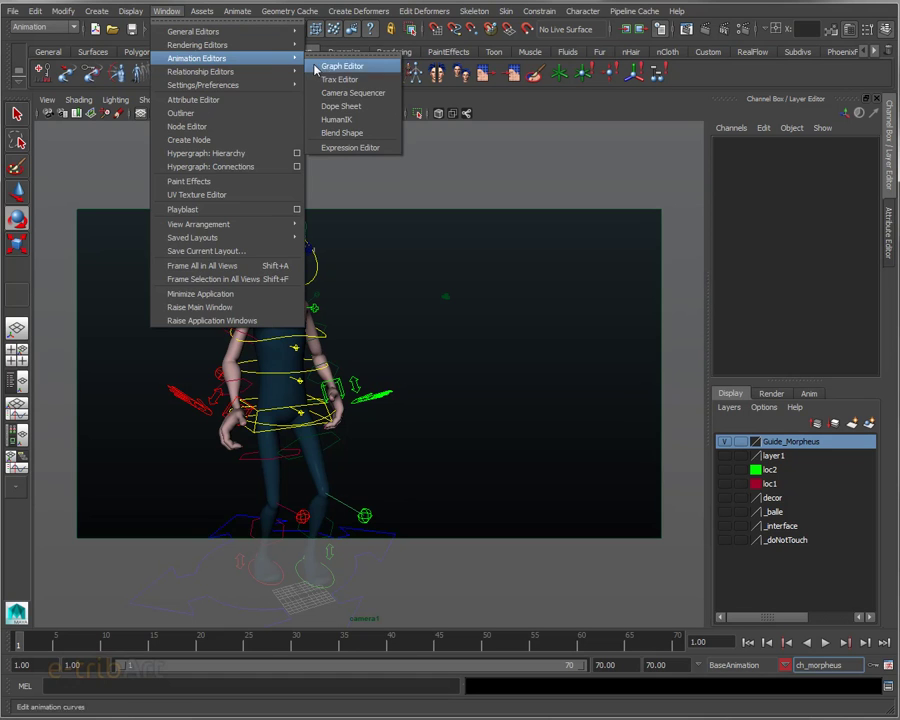
{"action": "left_click", "coordinate": [330, 79]}
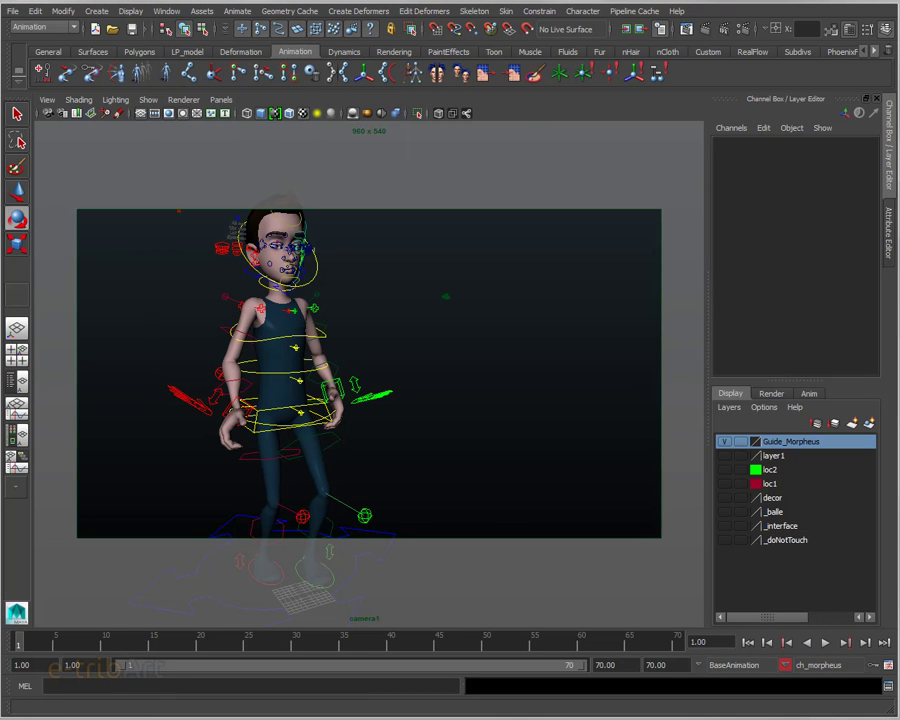
{"action": "left_click_drag", "start_coordinate": [610, 160], "coordinate": [220, 84]}
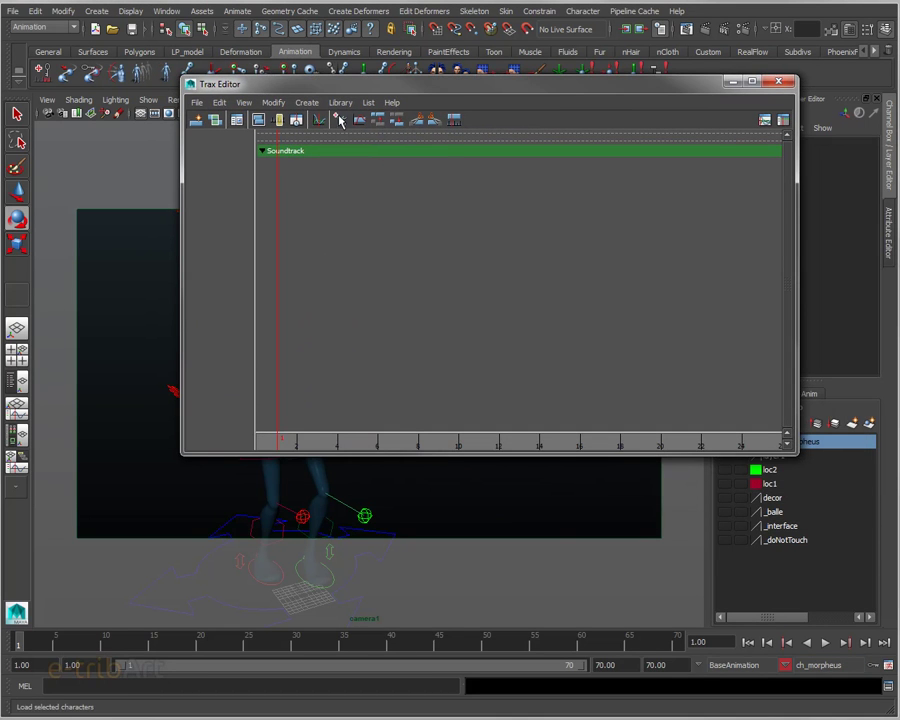
{"action": "left_click", "coordinate": [340, 121]}
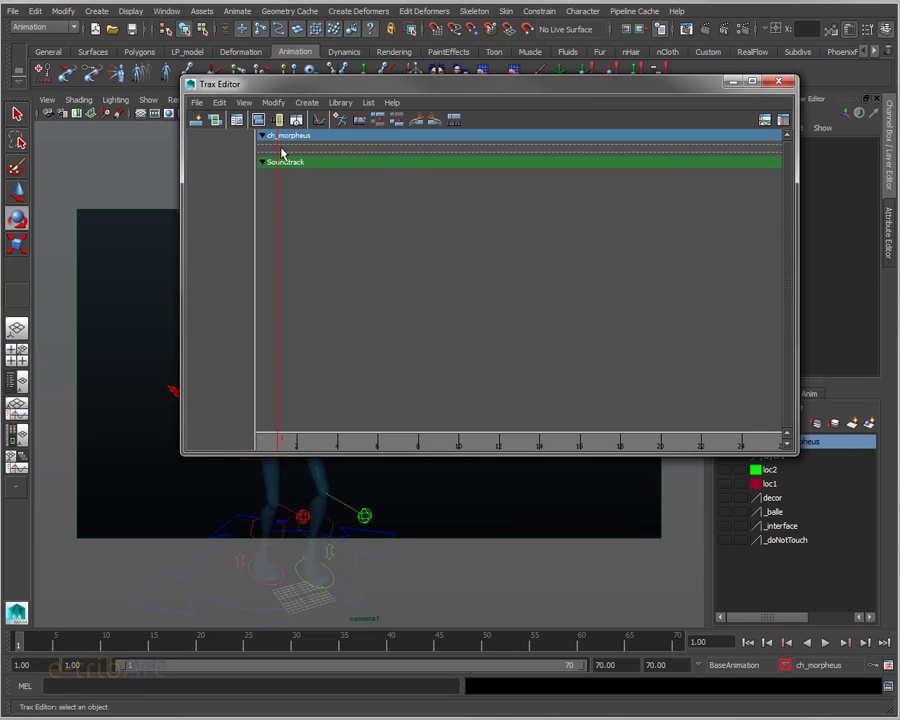
{"action": "left_click_drag", "start_coordinate": [268, 87], "coordinate": [899, 100]}
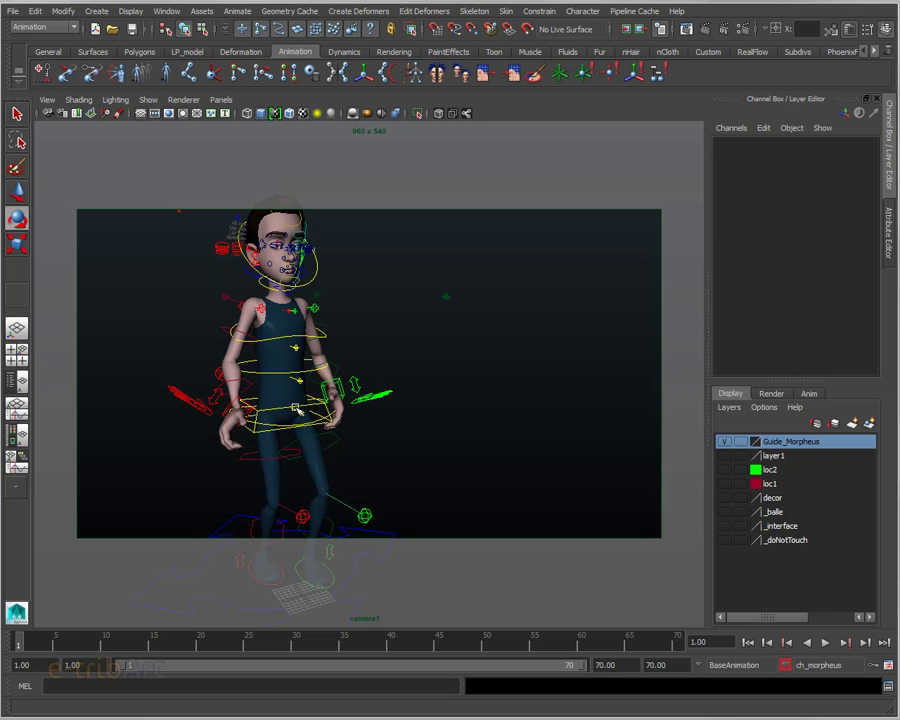
Create a character pose named pose_sta_debout01 from the Create Pose options
{"action": "left_click", "coordinate": [232, 12]}
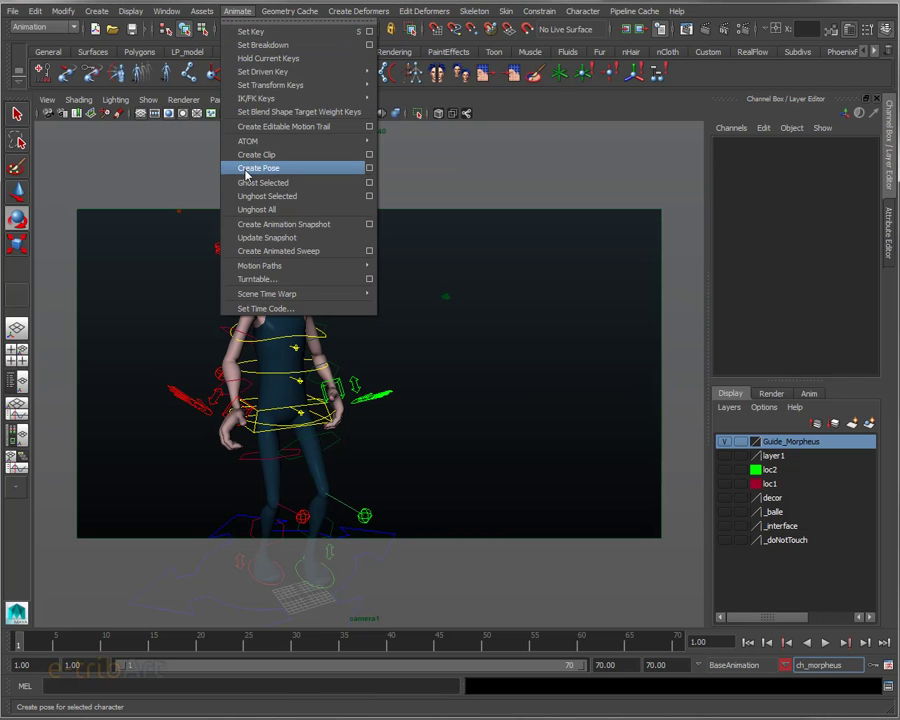
{"action": "left_click", "coordinate": [369, 168]}
{"action": "type", "text": "pose_sta_debout01"}
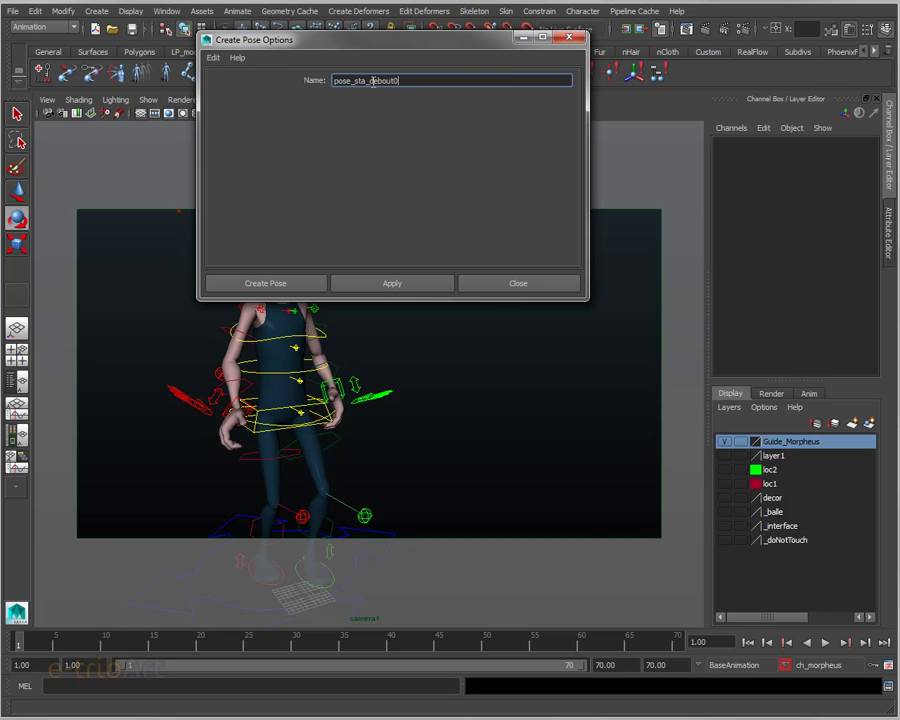
{"action": "left_click", "coordinate": [265, 285]}
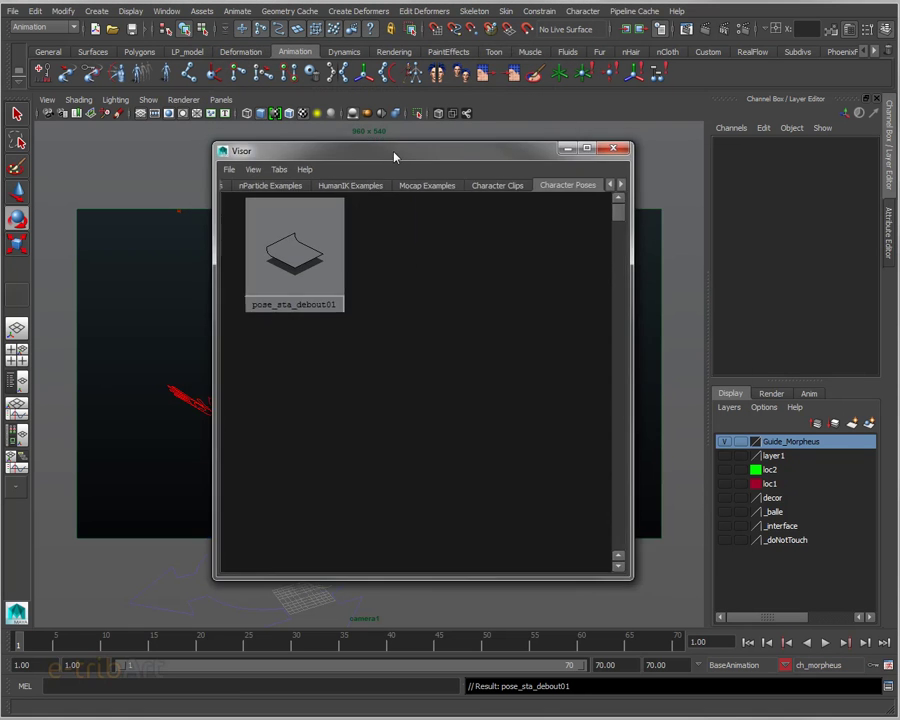
Check pose_sta_debout01 in the Visor, close it, and zoom in on the boy rig
{"action": "left_click_drag", "start_coordinate": [396, 150], "coordinate": [594, 62]}
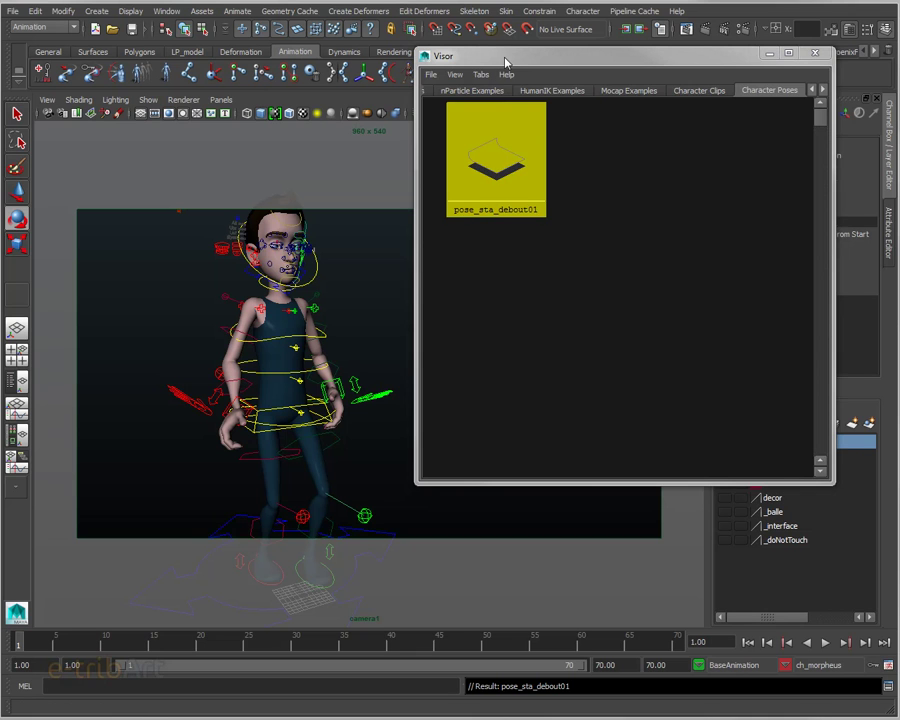
{"action": "left_click", "coordinate": [815, 52]}
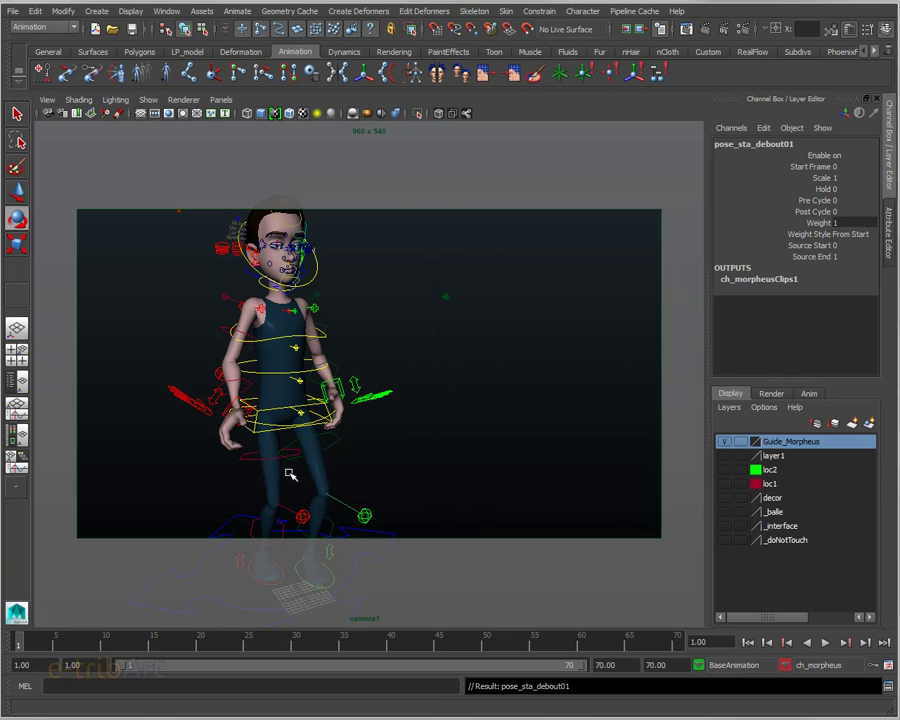
{"action": "mouse_move", "coordinate": [296, 492]}
{"action": "left_mouse_down", "text": "alt"}
{"action": "mouse_move", "coordinate": [275, 497]}
{"action": "mouse_move", "coordinate": [294, 486]}
{"action": "mouse_move", "coordinate": [296, 500]}
{"action": "mouse_move", "coordinate": [300, 494]}
{"action": "left_mouse_up", "text": "alt"}
{"action": "middle_click_drag", "start_coordinate": [300, 494], "coordinate": [286, 464], "text": "alt"}
{"action": "left_click_drag", "start_coordinate": [286, 464], "coordinate": [302, 456], "text": "alt"}
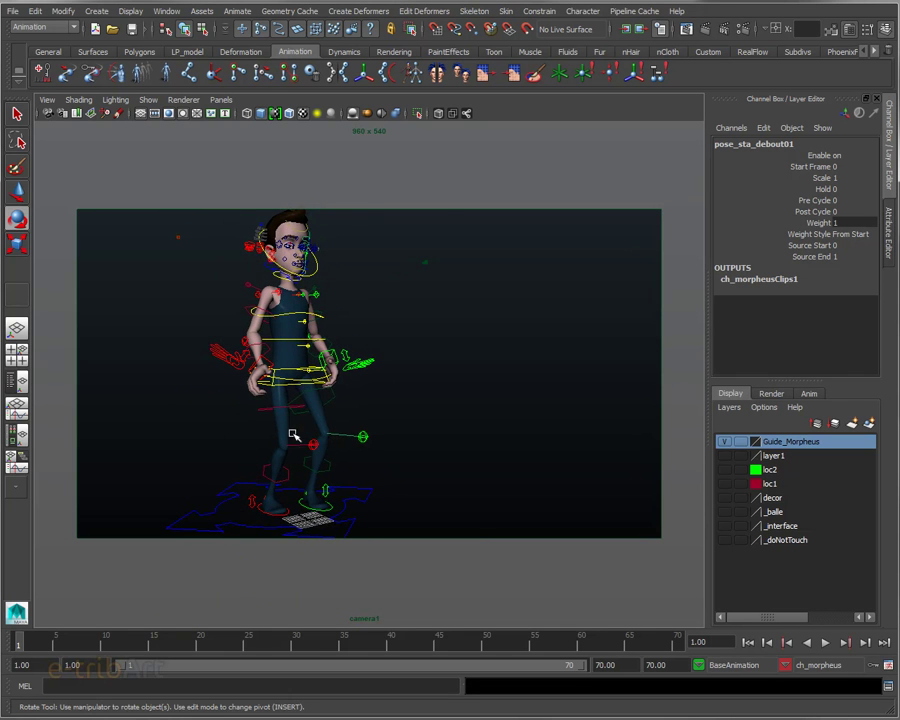
{"action": "mouse_move", "coordinate": [293, 436]}
{"action": "right_mouse_down", "text": "alt"}
{"action": "mouse_move", "coordinate": [315, 451]}
{"action": "mouse_move", "coordinate": [260, 440]}
{"action": "right_mouse_up", "text": "alt"}
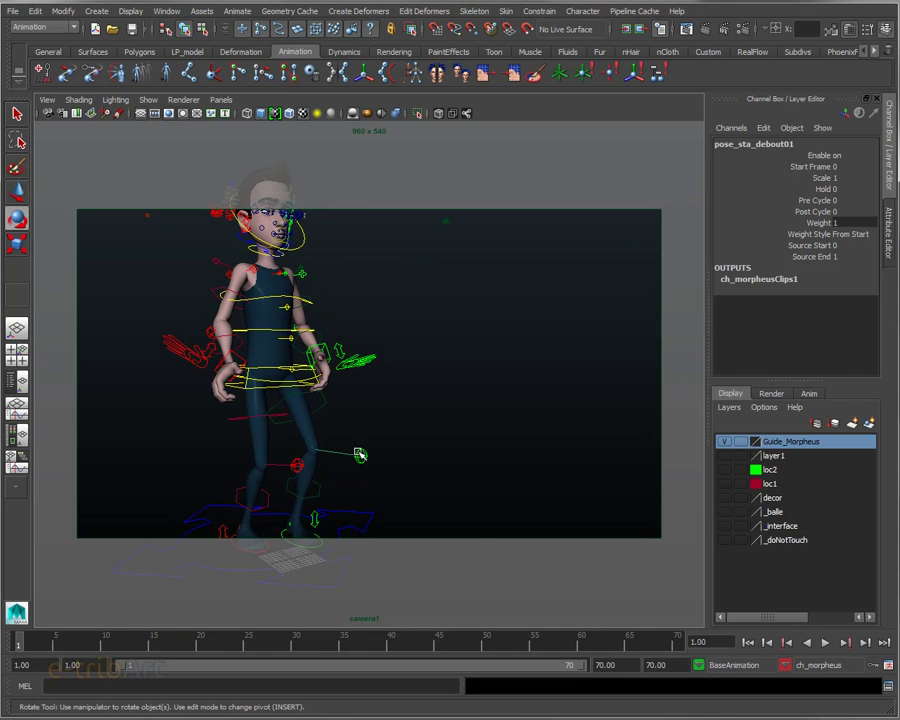
{"action": "left_click", "coordinate": [222, 425]}
Lower the spine root control to translate Y -18.58 so the boy crouches
{"action": "left_click", "coordinate": [248, 397]}
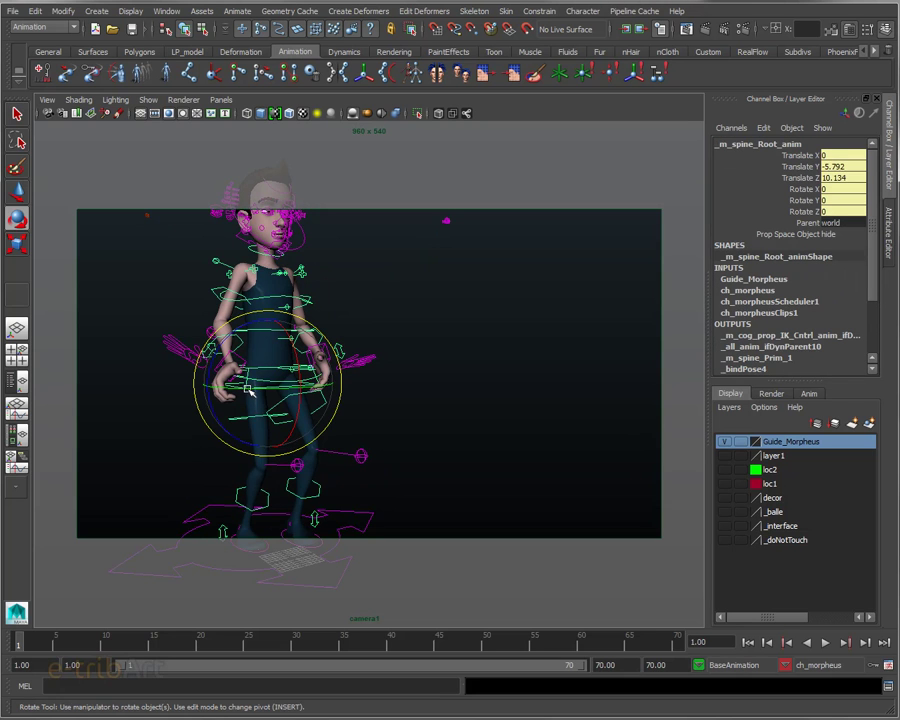
{"action": "key", "text": "w"}
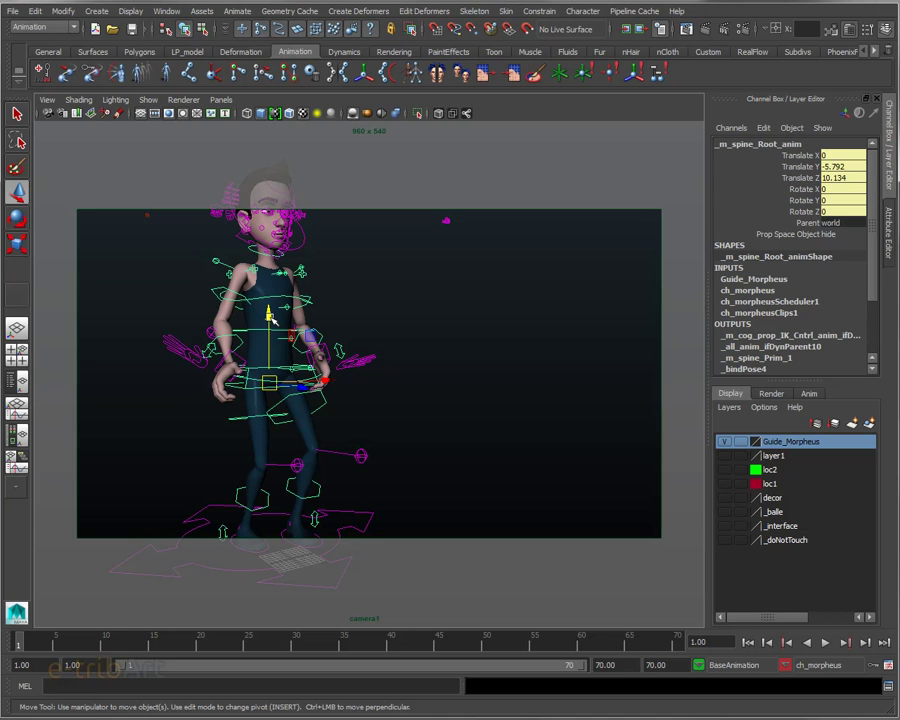
{"action": "left_click_drag", "start_coordinate": [272, 316], "coordinate": [268, 342]}
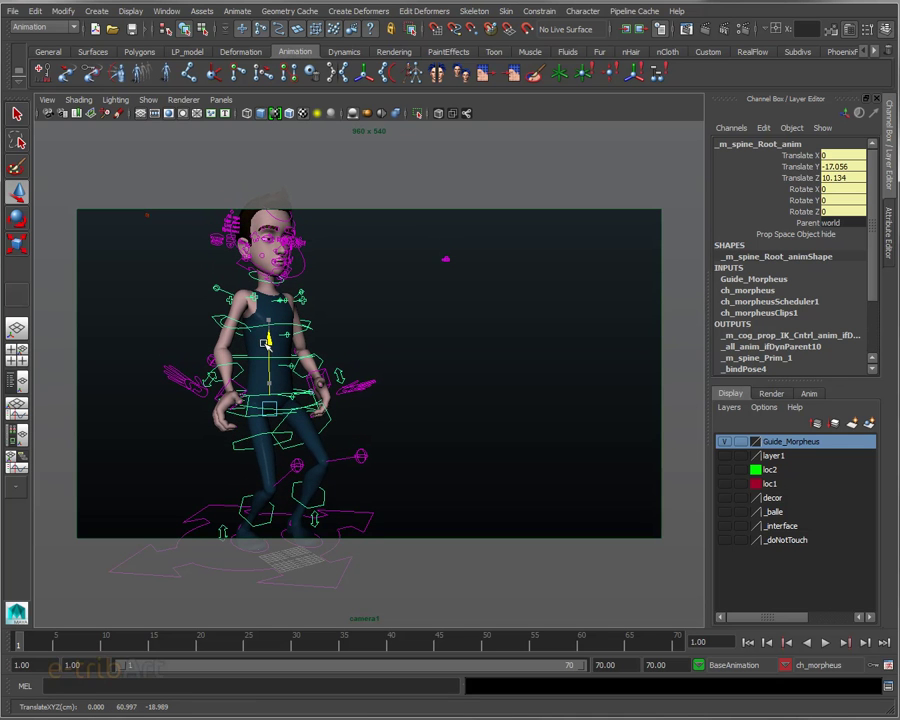
{"action": "left_click_drag", "start_coordinate": [268, 342], "coordinate": [268, 350]}
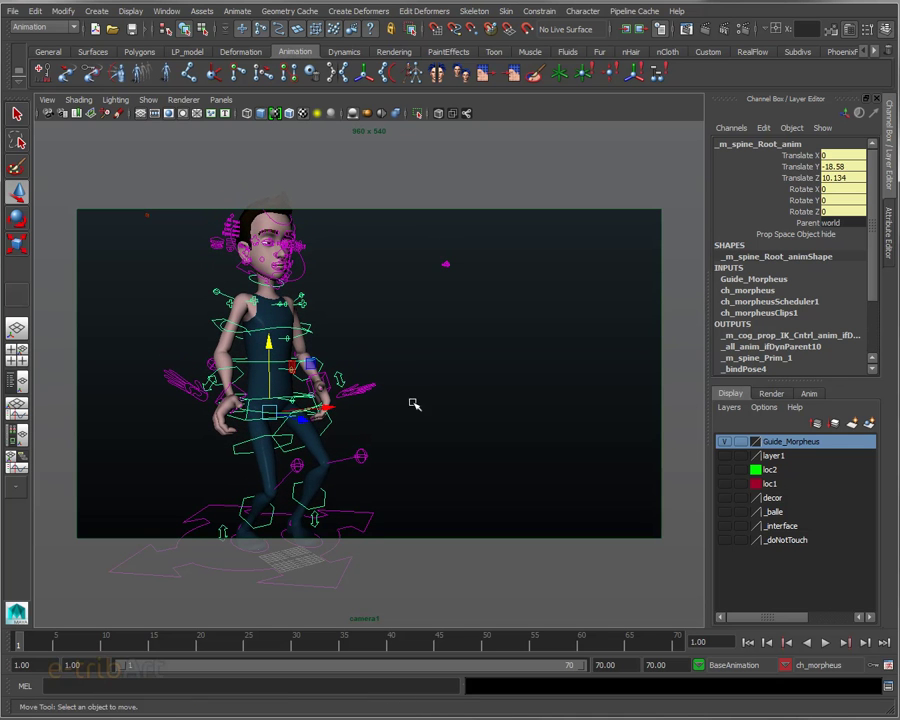
{"action": "left_click", "coordinate": [413, 404]}
Rotate the shoulders control to twist the boy's torso forward
{"action": "left_click", "coordinate": [268, 334]}
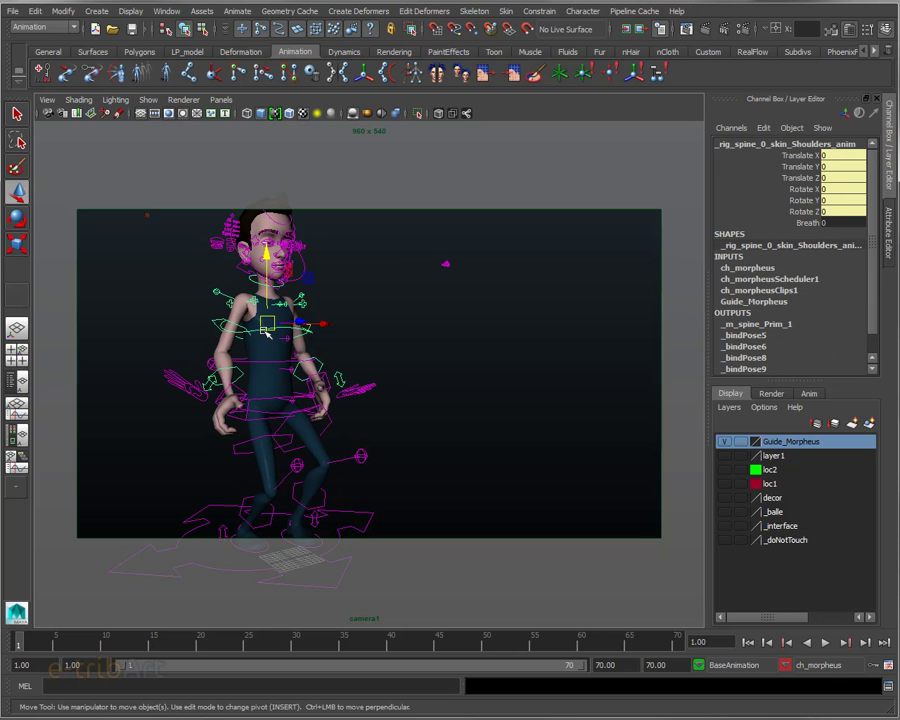
{"action": "key", "text": "e"}
{"action": "mouse_move", "coordinate": [290, 300]}
{"action": "left_mouse_down"}
{"action": "mouse_move", "coordinate": [297, 315]}
{"action": "mouse_move", "coordinate": [243, 316]}
{"action": "mouse_move", "coordinate": [296, 300]}
{"action": "left_mouse_up"}
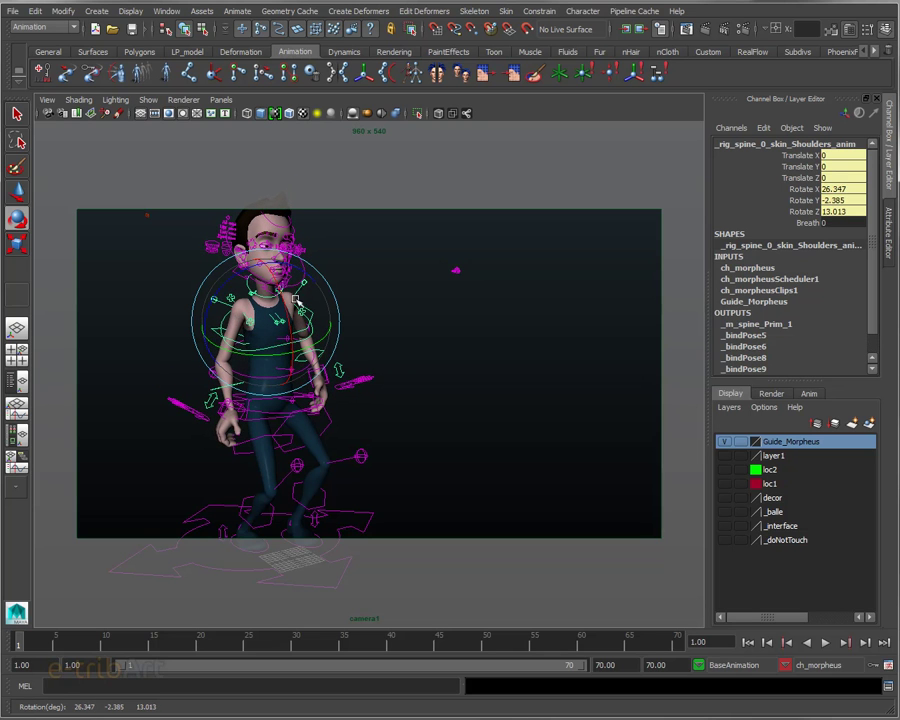
{"action": "left_click", "coordinate": [354, 315]}
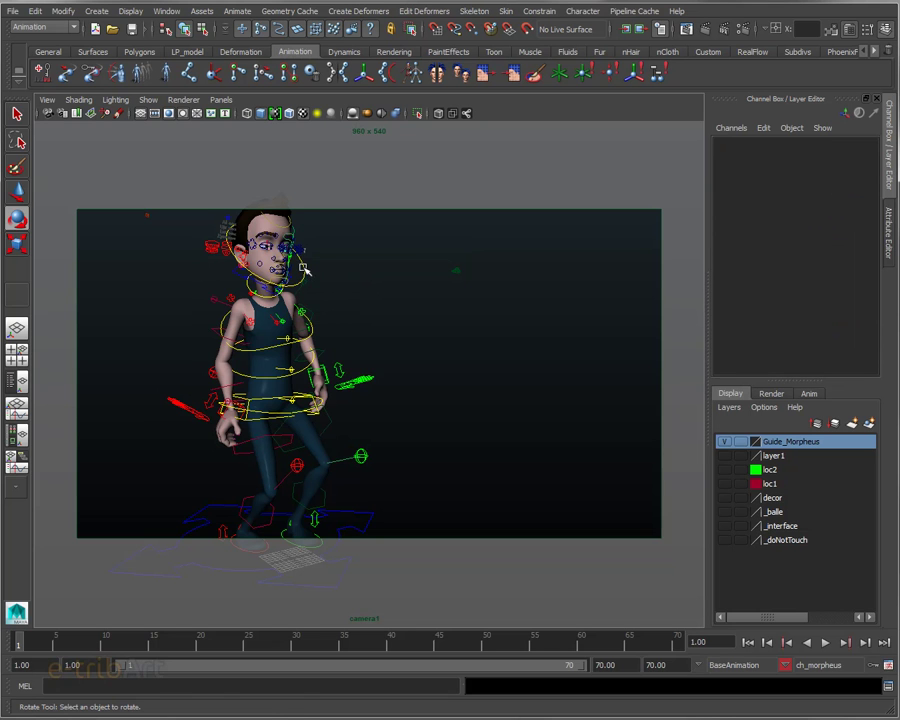
Rotate the neck IK control to 25.972, -13.515, 14.438, tilting the head down sideways
{"action": "left_click", "coordinate": [303, 268]}
{"action": "mouse_move", "coordinate": [290, 270]}
{"action": "left_mouse_down"}
{"action": "mouse_move", "coordinate": [229, 272]}
{"action": "mouse_move", "coordinate": [233, 284]}
{"action": "left_mouse_up"}
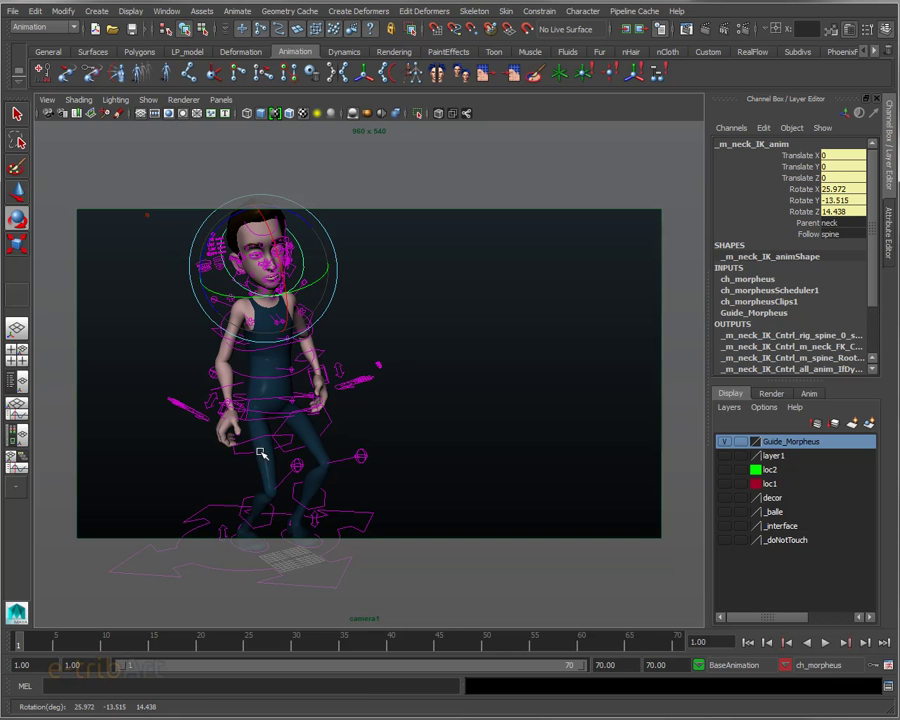
{"action": "middle_click_drag", "start_coordinate": [262, 450], "coordinate": [269, 446], "text": "alt"}
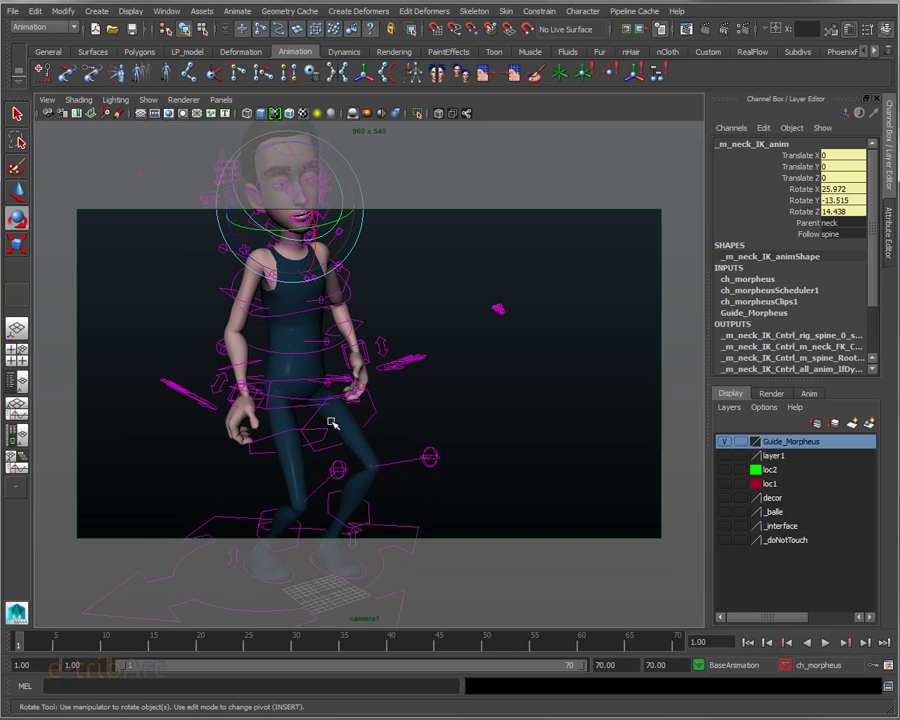
{"action": "left_click_drag", "start_coordinate": [333, 422], "coordinate": [246, 441], "text": "alt"}
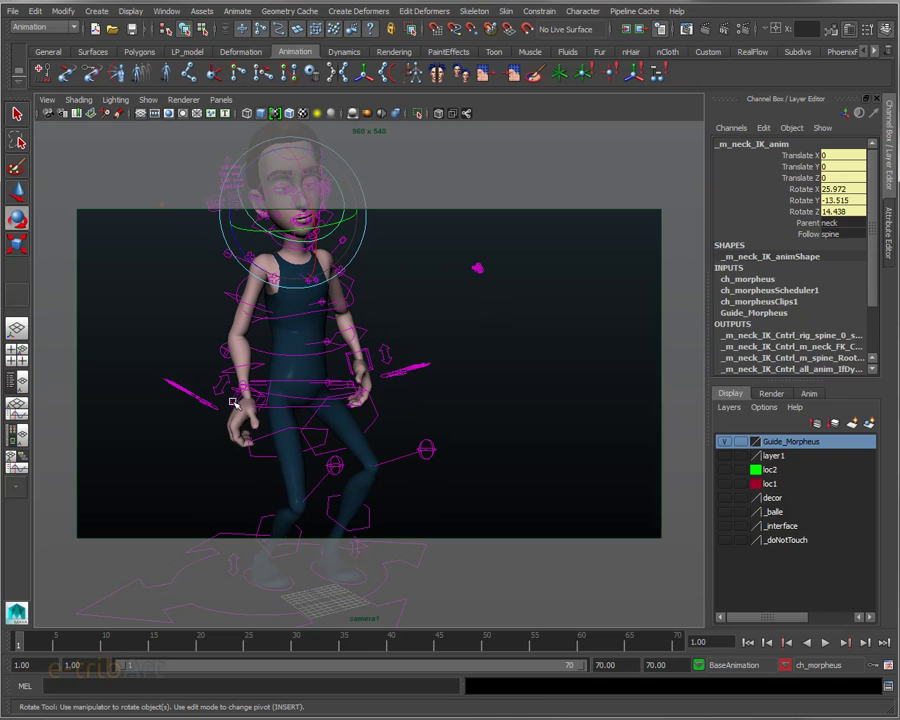
{"action": "left_click", "coordinate": [234, 403]}
Move and rotate the right-arm IK control to translate 32.08, 23.873, -33.333, rotate -115.989, -27.082, -60.783
{"action": "key", "text": "w"}
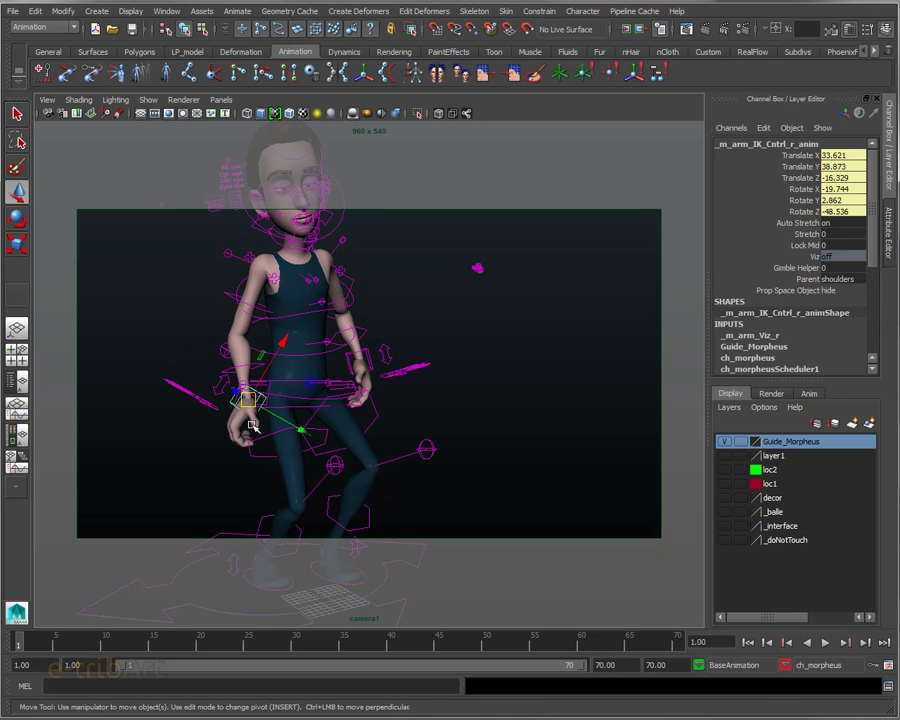
{"action": "mouse_move", "coordinate": [250, 397]}
{"action": "left_mouse_down"}
{"action": "mouse_move", "coordinate": [220, 400]}
{"action": "mouse_move", "coordinate": [331, 428]}
{"action": "mouse_move", "coordinate": [317, 442]}
{"action": "left_mouse_up"}
{"action": "mouse_move", "coordinate": [291, 404]}
{"action": "left_mouse_down"}
{"action": "mouse_move", "coordinate": [302, 357]}
{"action": "mouse_move", "coordinate": [294, 324]}
{"action": "left_mouse_up"}
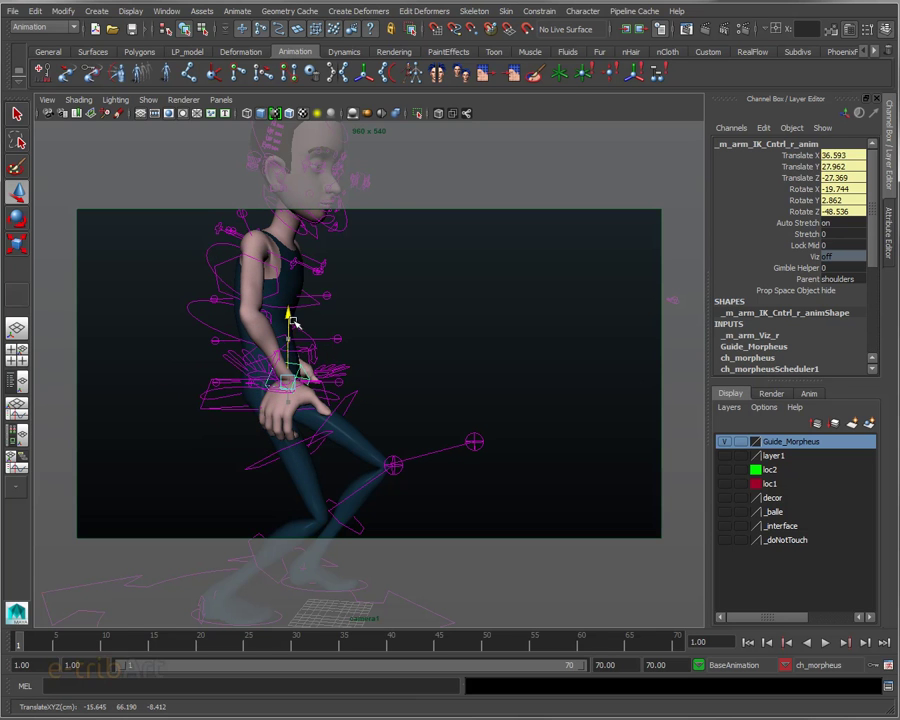
{"action": "left_click_drag", "start_coordinate": [353, 377], "coordinate": [376, 383]}
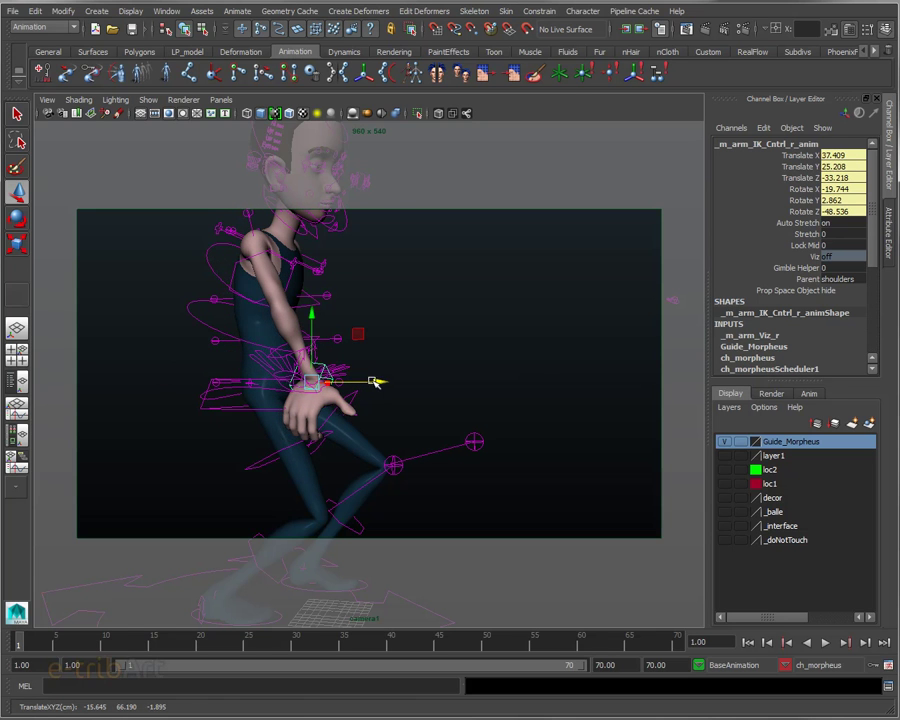
{"action": "key", "text": "e"}
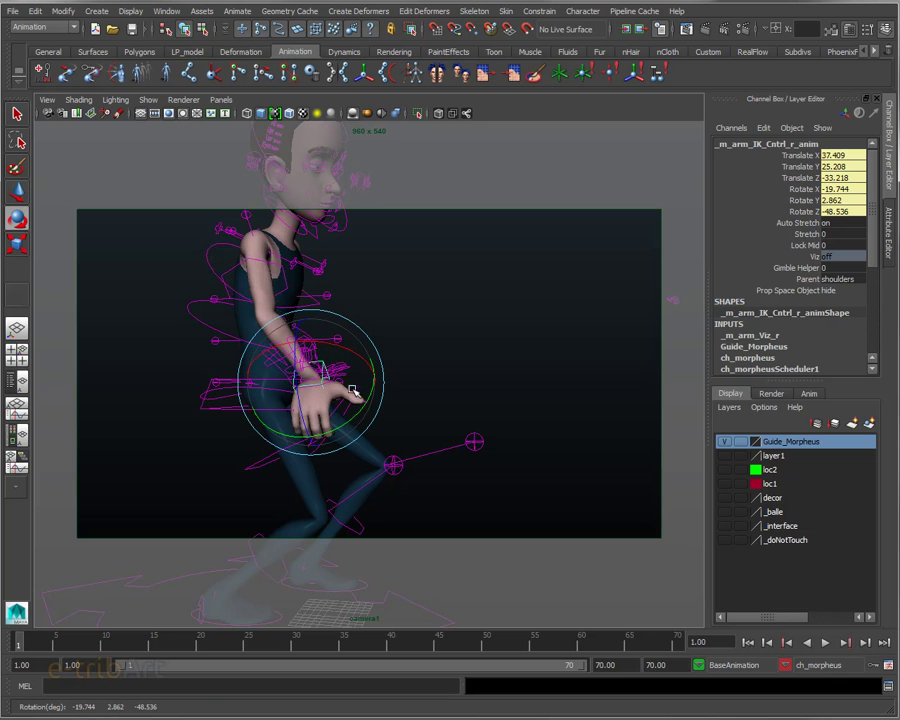
{"action": "mouse_move", "coordinate": [360, 375]}
{"action": "left_mouse_down"}
{"action": "mouse_move", "coordinate": [322, 410]}
{"action": "mouse_move", "coordinate": [209, 418]}
{"action": "mouse_move", "coordinate": [255, 400]}
{"action": "mouse_move", "coordinate": [248, 328]}
{"action": "mouse_move", "coordinate": [257, 388]}
{"action": "mouse_move", "coordinate": [321, 381]}
{"action": "mouse_move", "coordinate": [313, 374]}
{"action": "left_mouse_up"}
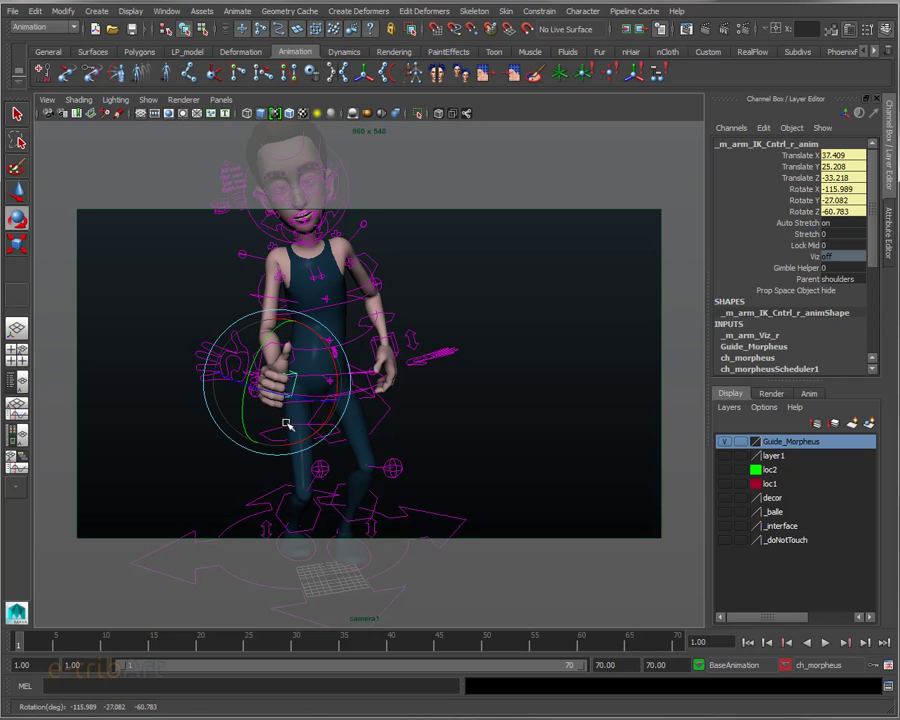
{"action": "key", "text": "w"}
{"action": "mouse_move", "coordinate": [340, 382]}
{"action": "left_mouse_down"}
{"action": "mouse_move", "coordinate": [310, 372]}
{"action": "mouse_move", "coordinate": [330, 433]}
{"action": "mouse_move", "coordinate": [329, 421]}
{"action": "mouse_move", "coordinate": [290, 454]}
{"action": "mouse_move", "coordinate": [372, 462]}
{"action": "mouse_move", "coordinate": [325, 465]}
{"action": "left_mouse_up"}
Reframe the view to face the crouching boy
{"action": "scroll", "coordinate": [344, 466], "scroll_direction": "down", "scroll_amount": 2}
{"action": "middle_click_drag", "start_coordinate": [325, 465], "coordinate": [292, 464], "text": "alt"}
{"action": "right_click_drag", "start_coordinate": [292, 464], "coordinate": [363, 481], "text": "alt"}
{"action": "mouse_move", "coordinate": [365, 481]}
{"action": "left_mouse_down", "text": "alt"}
{"action": "mouse_move", "coordinate": [370, 488]}
{"action": "mouse_move", "coordinate": [355, 495]}
{"action": "left_mouse_up", "text": "alt"}
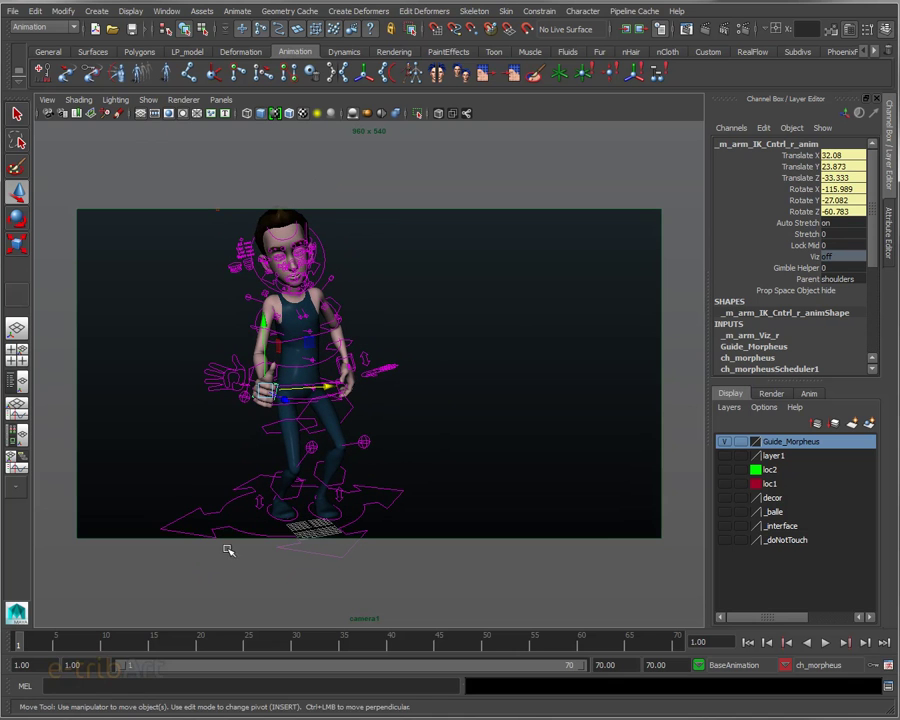
{"action": "left_click", "coordinate": [236, 11]}
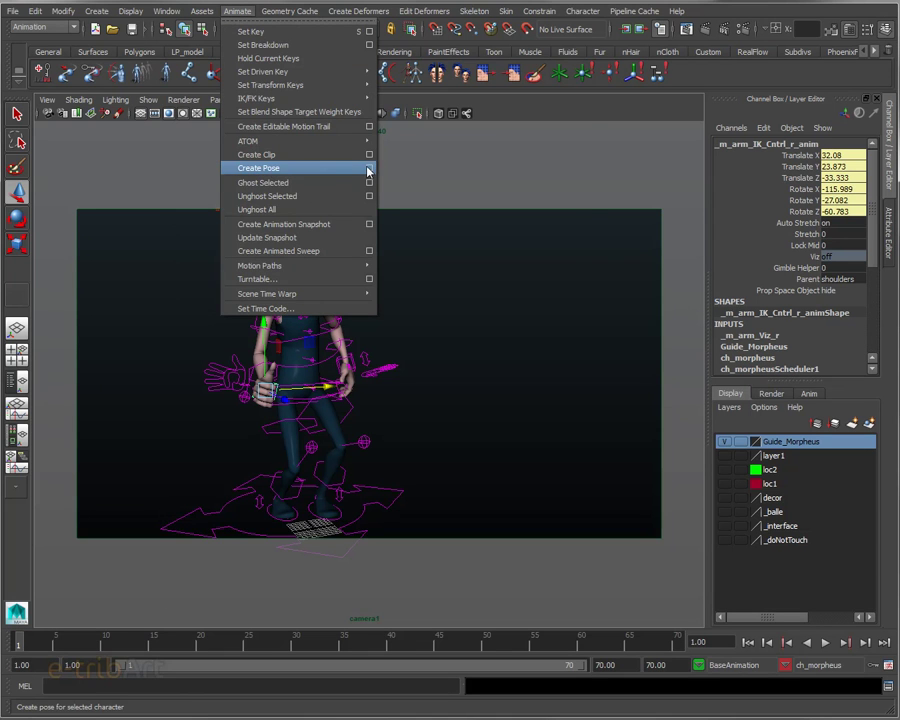
Save the boy's crouching, hand-on-belly stance as a new pose named pose_bas01
{"action": "left_click", "coordinate": [369, 172]}
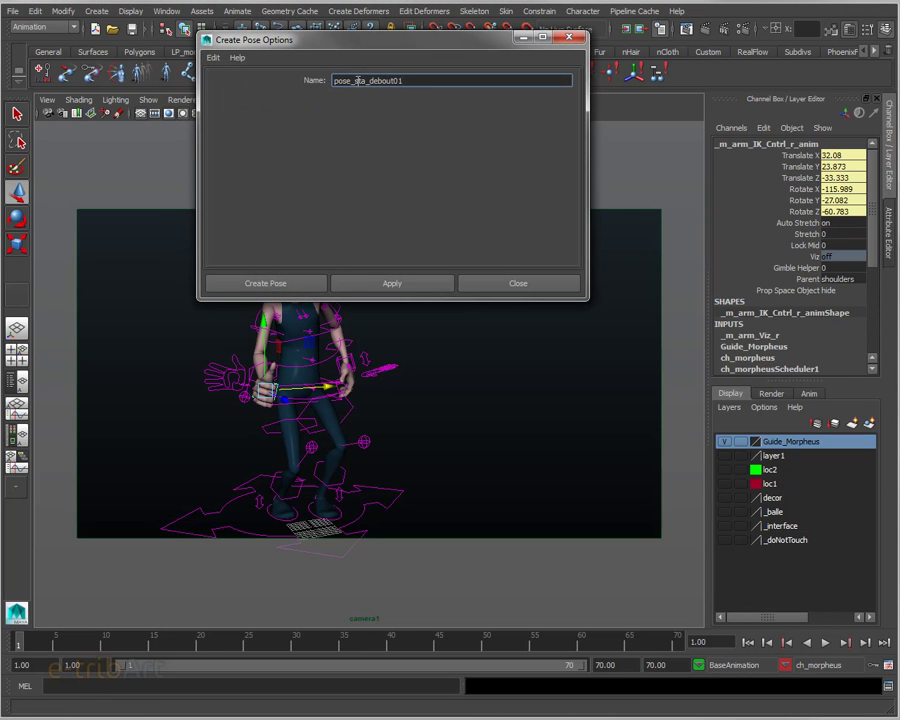
{"action": "left_click_drag", "start_coordinate": [356, 80], "coordinate": [467, 84]}
{"action": "type", "text": "ba"}
{"action": "left_click", "coordinate": [271, 283]}
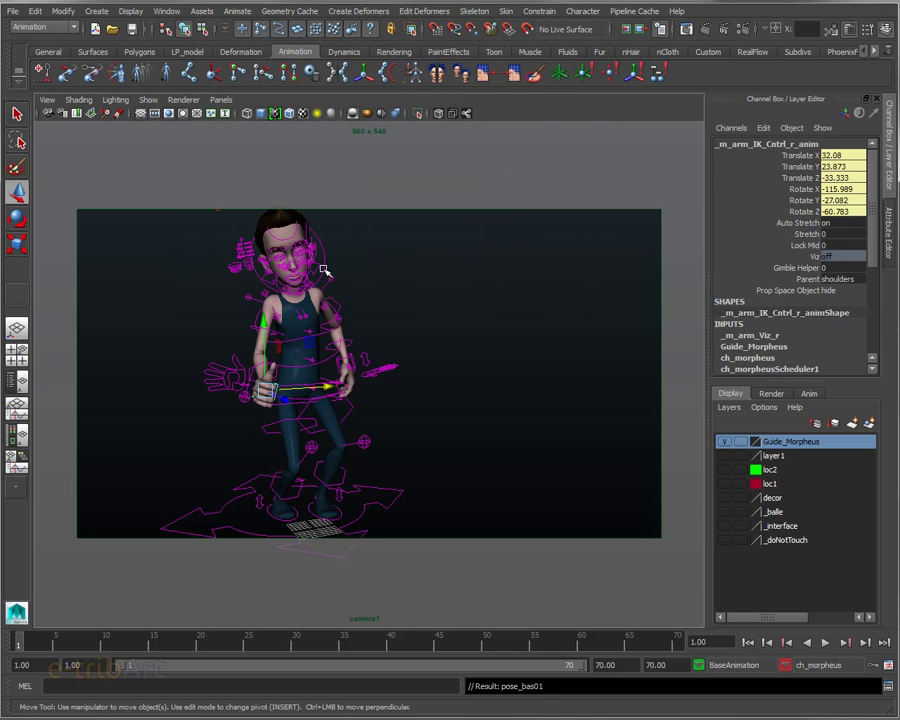
Move the Visor aside, reopen the Trax Editor beside it, and set the time back to frame 1
{"action": "left_click_drag", "start_coordinate": [600, 62], "coordinate": [594, 42]}
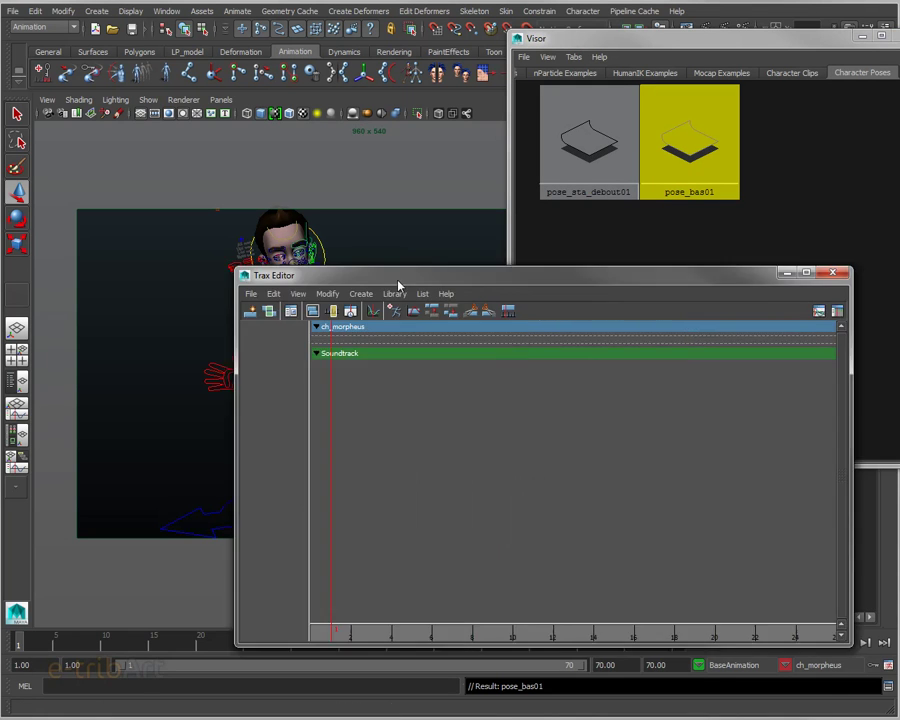
{"action": "mouse_move", "coordinate": [396, 284]}
{"action": "left_mouse_down"}
{"action": "mouse_move", "coordinate": [468, 291]}
{"action": "mouse_move", "coordinate": [480, 275]}
{"action": "left_mouse_up"}
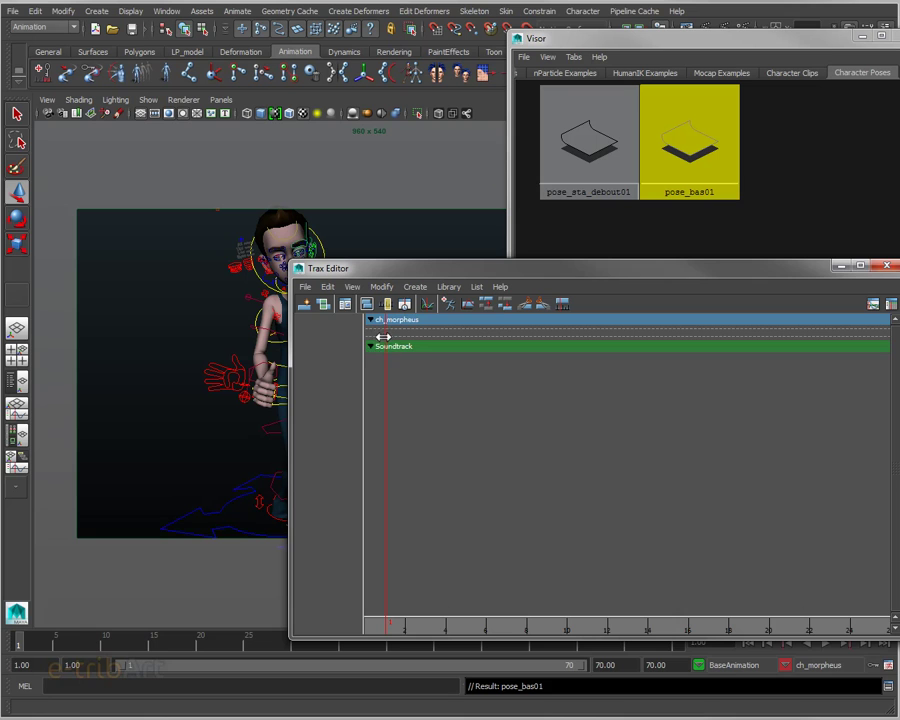
{"action": "mouse_move", "coordinate": [386, 628]}
{"action": "left_mouse_down"}
{"action": "mouse_move", "coordinate": [394, 631]}
{"action": "mouse_move", "coordinate": [354, 636]}
{"action": "mouse_move", "coordinate": [371, 640]}
{"action": "left_mouse_up"}
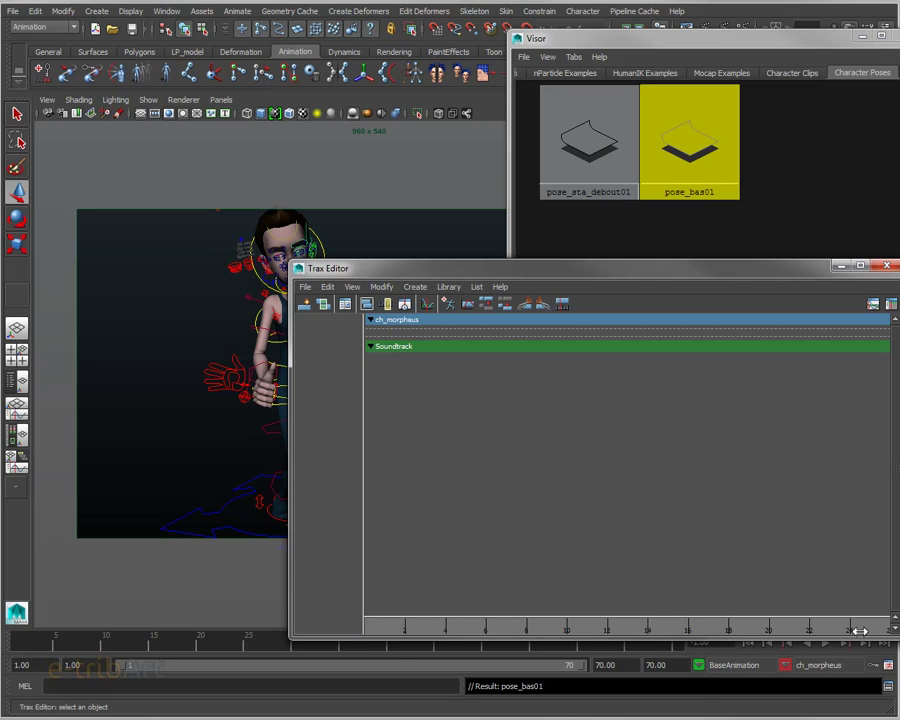
{"action": "mouse_move", "coordinate": [378, 623]}
{"action": "left_mouse_down"}
{"action": "mouse_move", "coordinate": [393, 628]}
{"action": "mouse_move", "coordinate": [340, 626]}
{"action": "mouse_move", "coordinate": [472, 627]}
{"action": "mouse_move", "coordinate": [365, 627]}
{"action": "left_mouse_up"}
{"action": "mouse_move", "coordinate": [434, 272]}
{"action": "left_mouse_down"}
{"action": "mouse_move", "coordinate": [394, 474]}
{"action": "mouse_move", "coordinate": [393, 447]}
{"action": "left_mouse_up"}
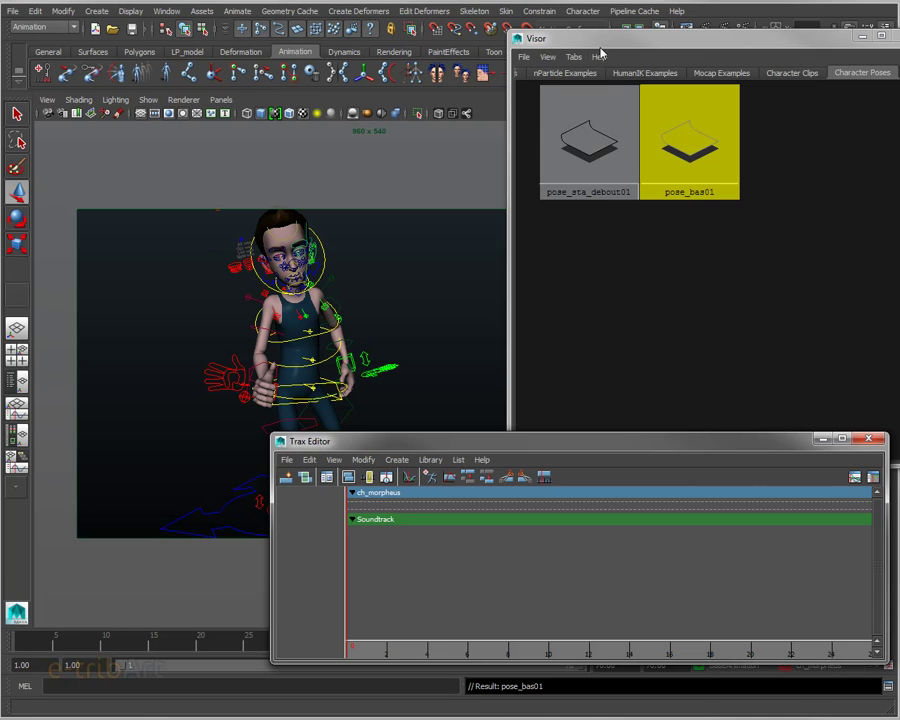
Bring the Trax Editor forward, raise it, and open its Library menu to list insertable poses
{"action": "left_click_drag", "start_coordinate": [600, 40], "coordinate": [556, 34]}
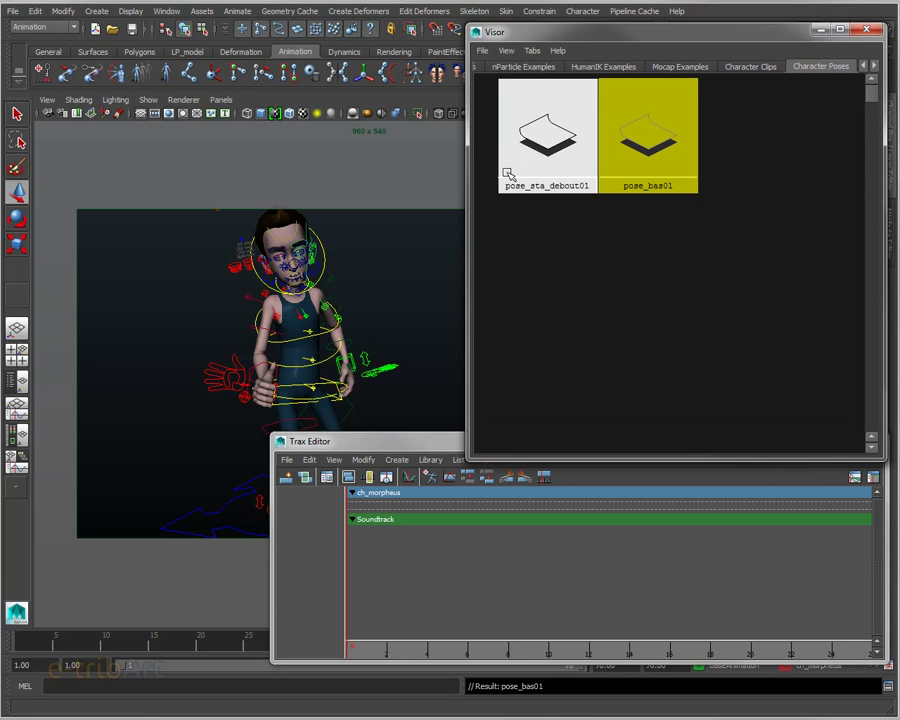
{"action": "left_click", "coordinate": [405, 446]}
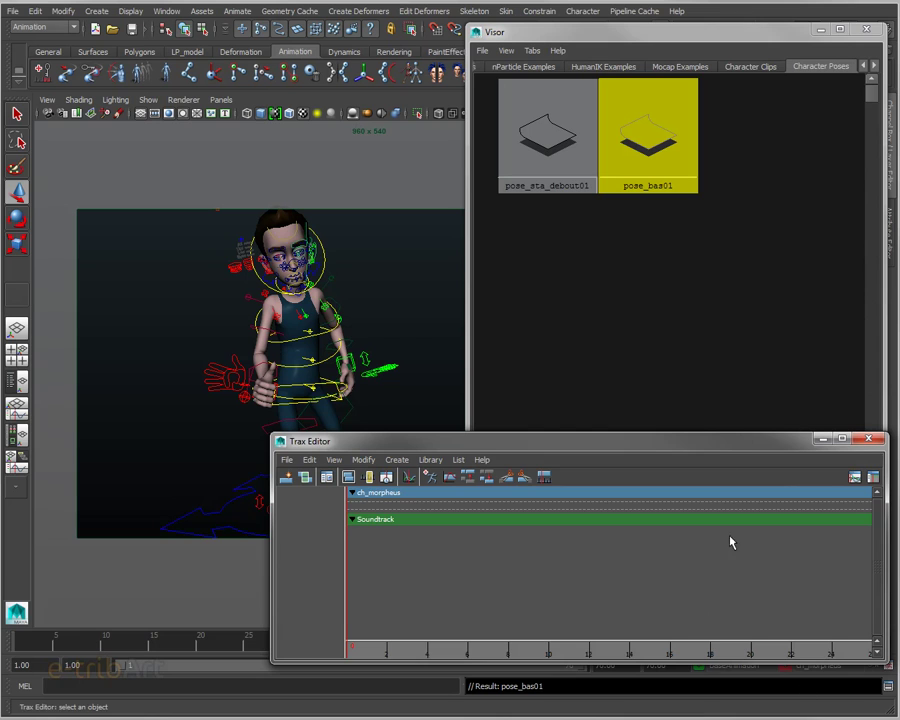
{"action": "left_click_drag", "start_coordinate": [716, 444], "coordinate": [714, 426]}
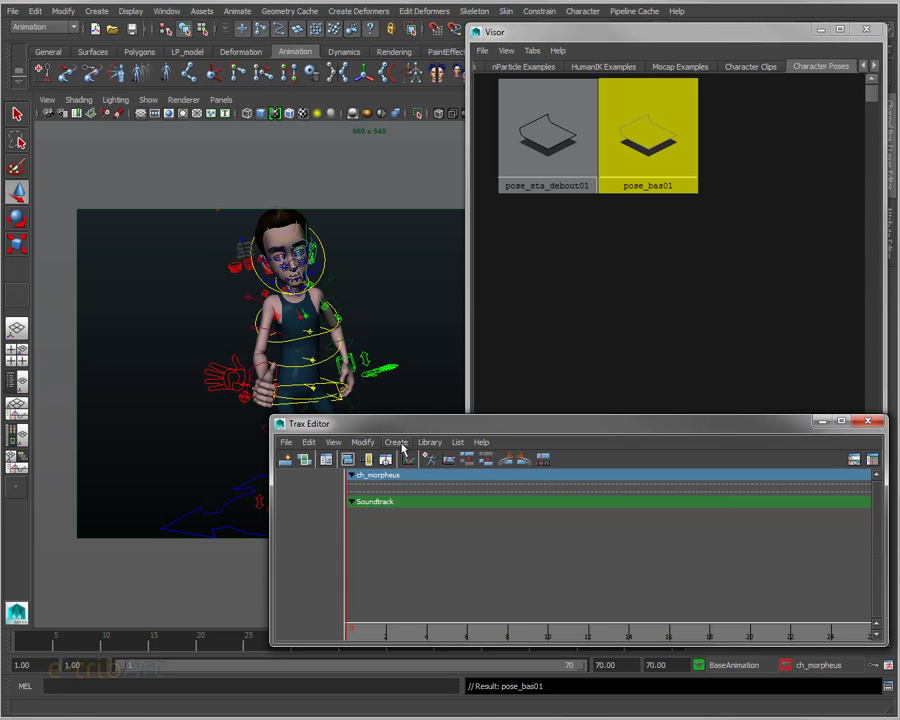
{"action": "left_click", "coordinate": [430, 442]}
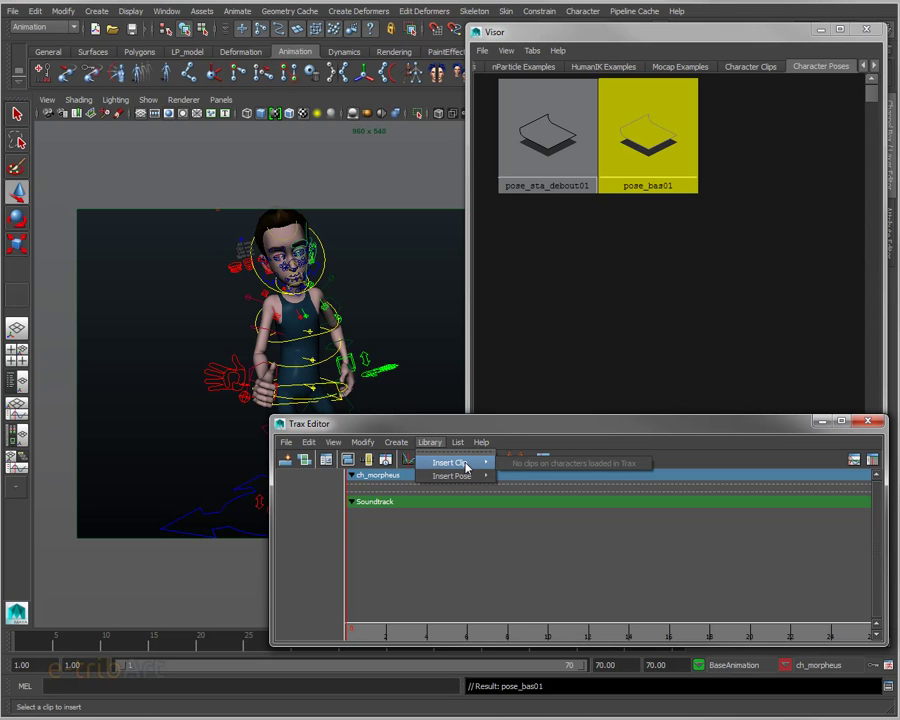
{"action": "mouse_move", "coordinate": [452, 476]}
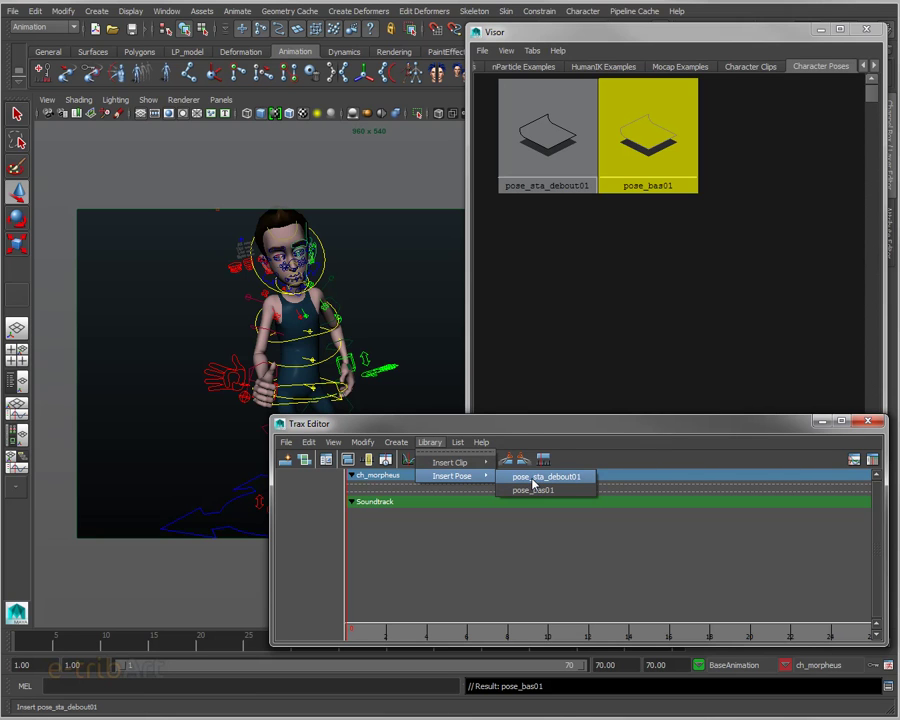
Insert pose_sta_debout01 at the start of the ch_morpheus track and set the time to frame 8
{"action": "left_click", "coordinate": [533, 478]}
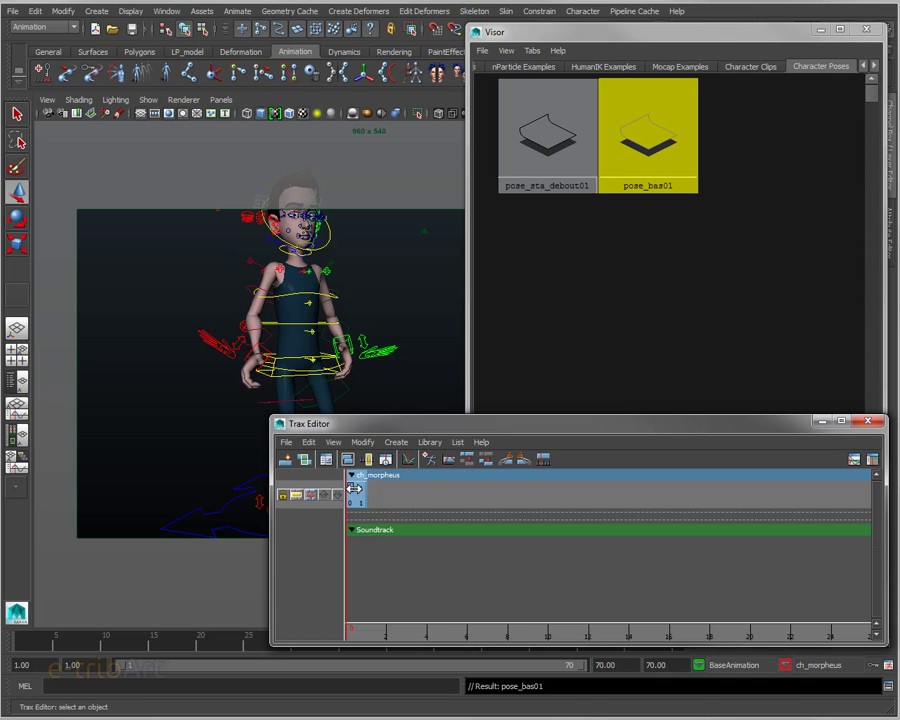
{"action": "mouse_move", "coordinate": [333, 430]}
{"action": "left_mouse_down"}
{"action": "mouse_move", "coordinate": [351, 428]}
{"action": "mouse_move", "coordinate": [323, 422]}
{"action": "left_mouse_up"}
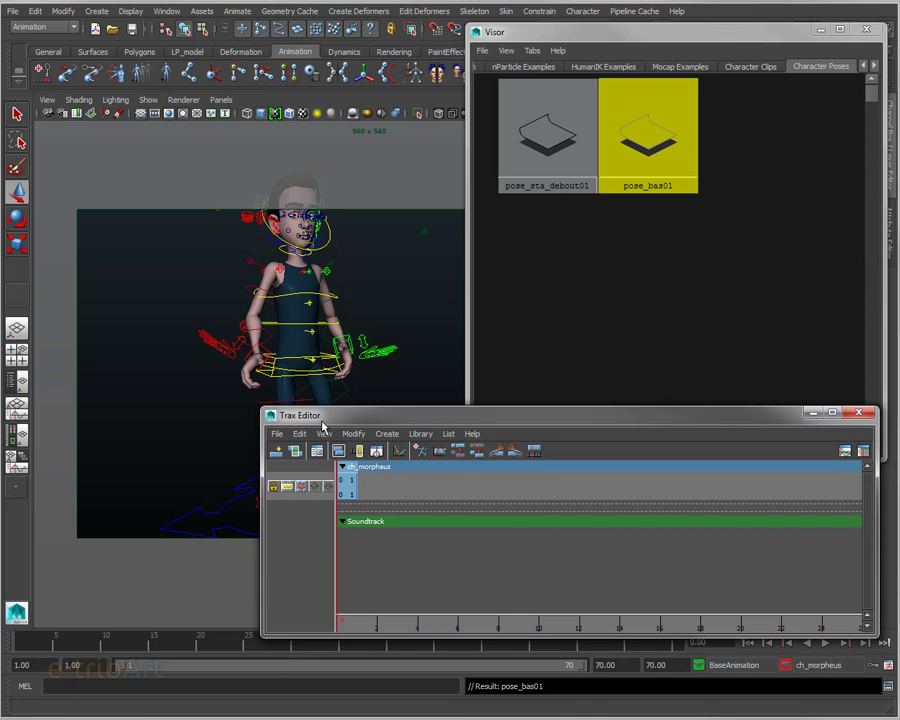
{"action": "left_click", "coordinate": [347, 486]}
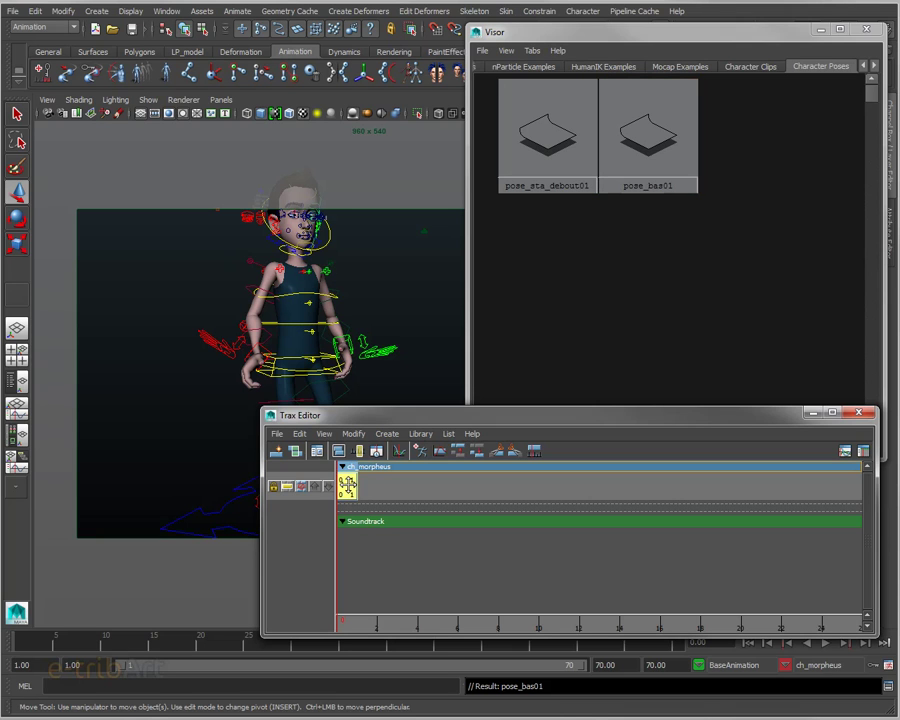
{"action": "mouse_move", "coordinate": [347, 486]}
{"action": "left_mouse_down"}
{"action": "mouse_move", "coordinate": [405, 486]}
{"action": "mouse_move", "coordinate": [345, 486]}
{"action": "left_mouse_up"}
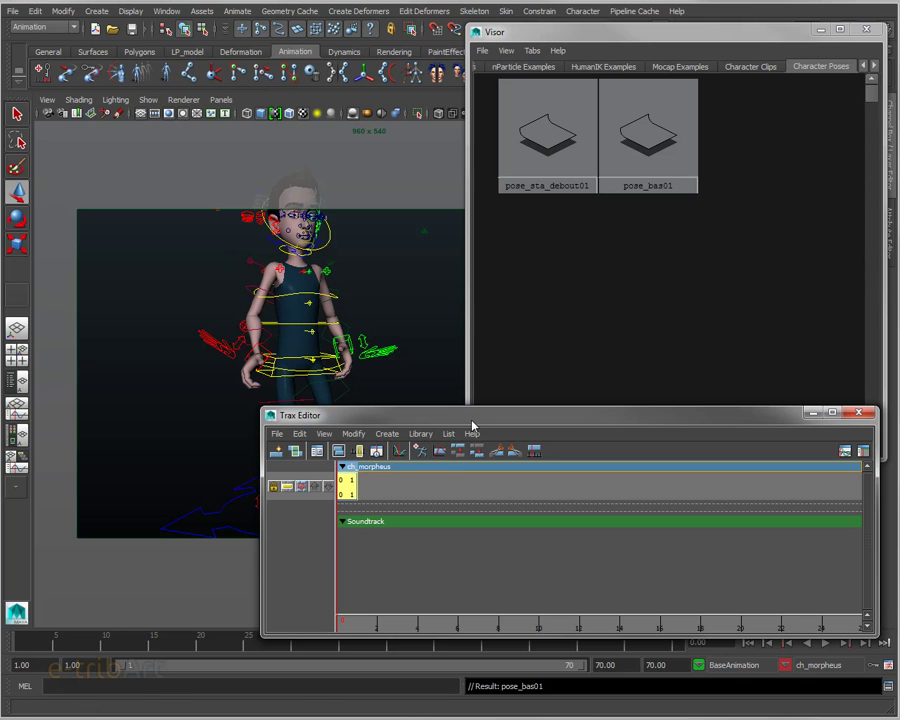
{"action": "left_click_drag", "start_coordinate": [459, 424], "coordinate": [463, 413]}
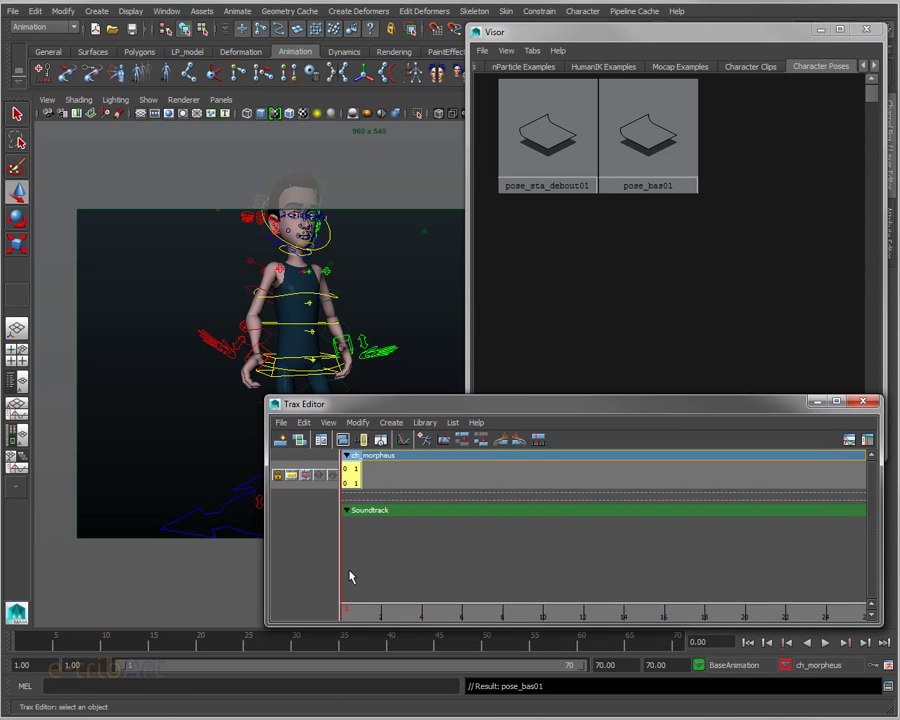
{"action": "left_click_drag", "start_coordinate": [344, 610], "coordinate": [497, 611]}
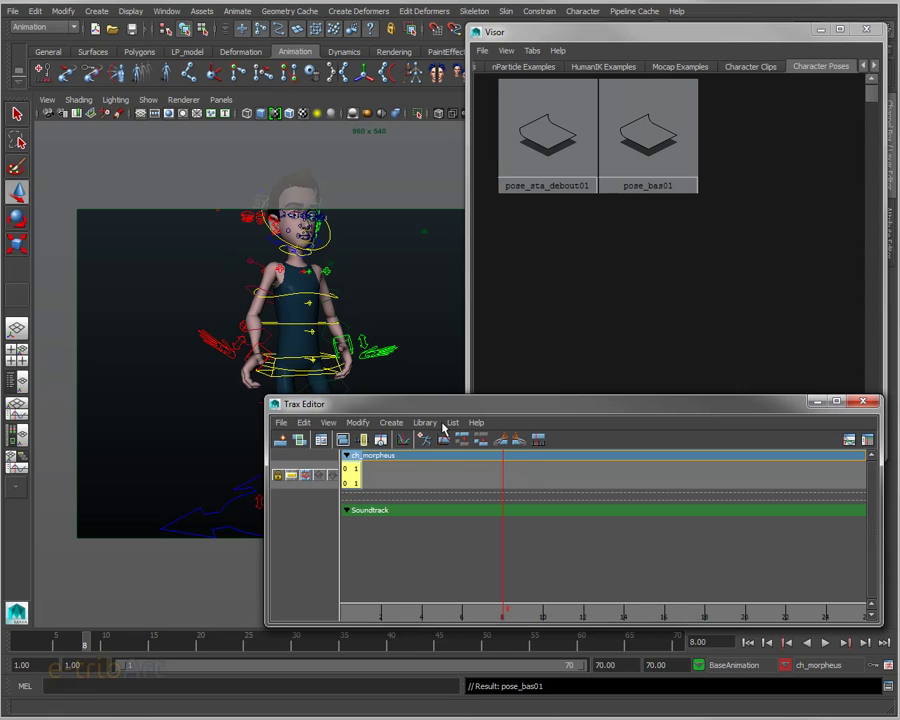
Place pose_bas01 on the ch_morpheus track at frame 8, then rewind the timeline
{"action": "left_click", "coordinate": [425, 422]}
{"action": "mouse_move", "coordinate": [448, 456]}
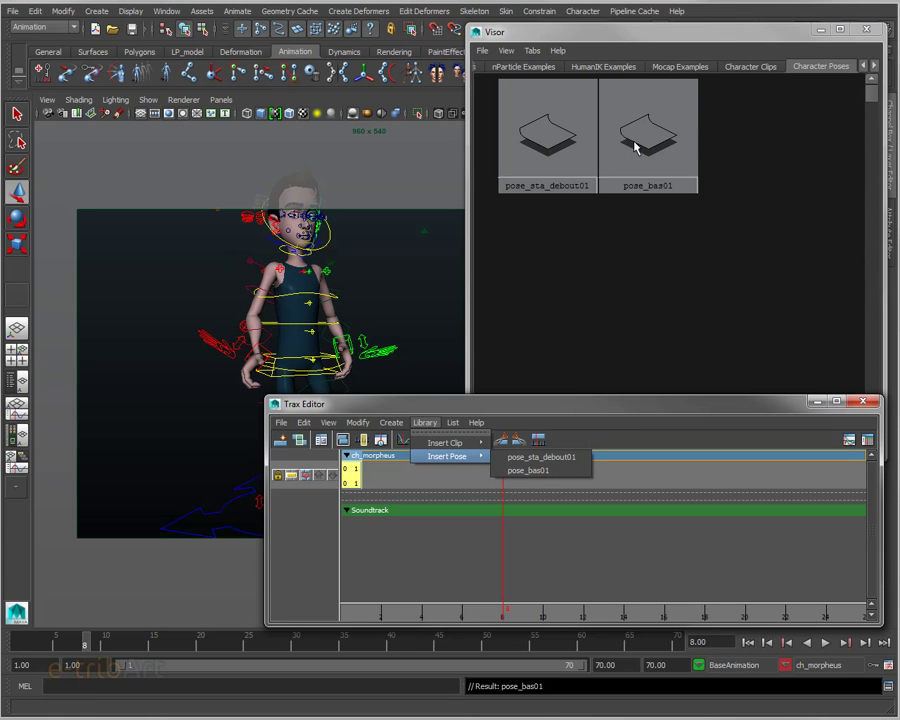
{"action": "mouse_move", "coordinate": [644, 141]}
{"action": "middle_mouse_down"}
{"action": "mouse_move", "coordinate": [511, 492]}
{"action": "mouse_move", "coordinate": [468, 487]}
{"action": "middle_mouse_up"}
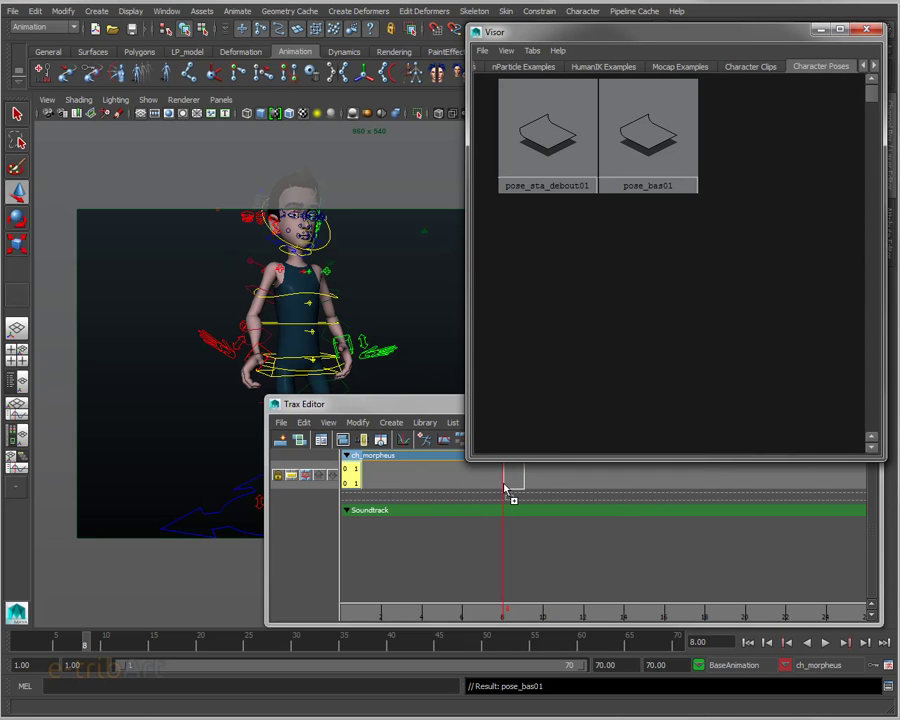
{"action": "middle_click_drag", "start_coordinate": [504, 501], "coordinate": [502, 496]}
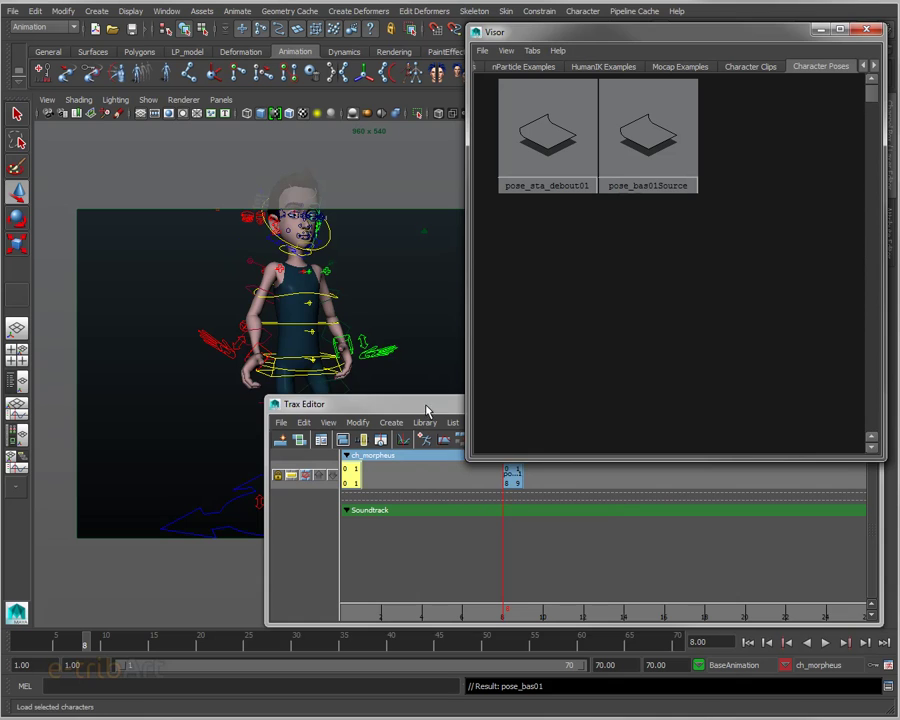
{"action": "left_click", "coordinate": [426, 406]}
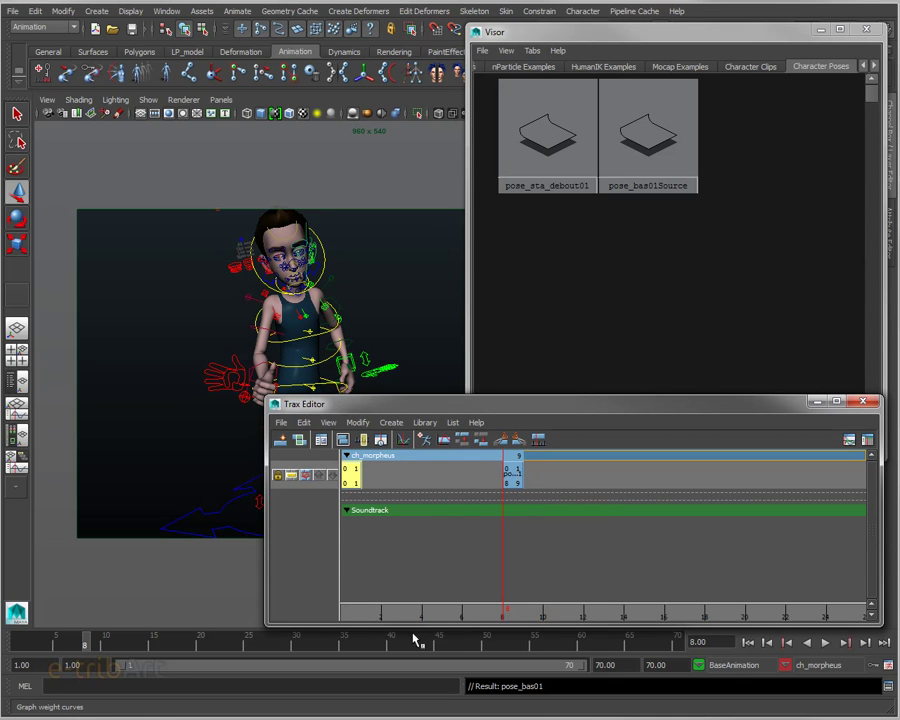
{"action": "left_click_drag", "start_coordinate": [424, 613], "coordinate": [340, 612]}
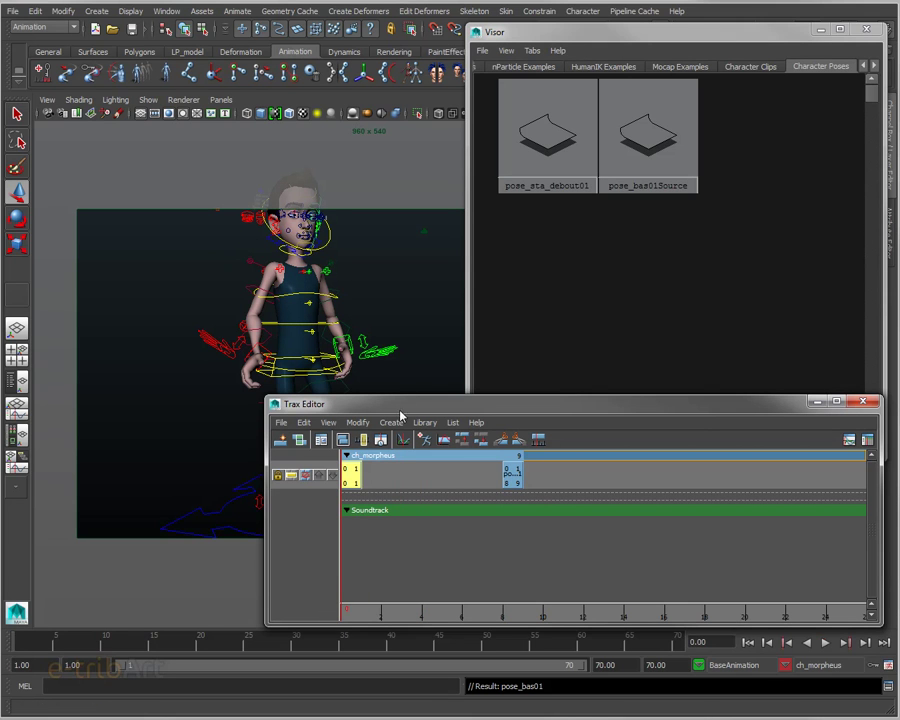
{"action": "left_click_drag", "start_coordinate": [408, 408], "coordinate": [377, 417]}
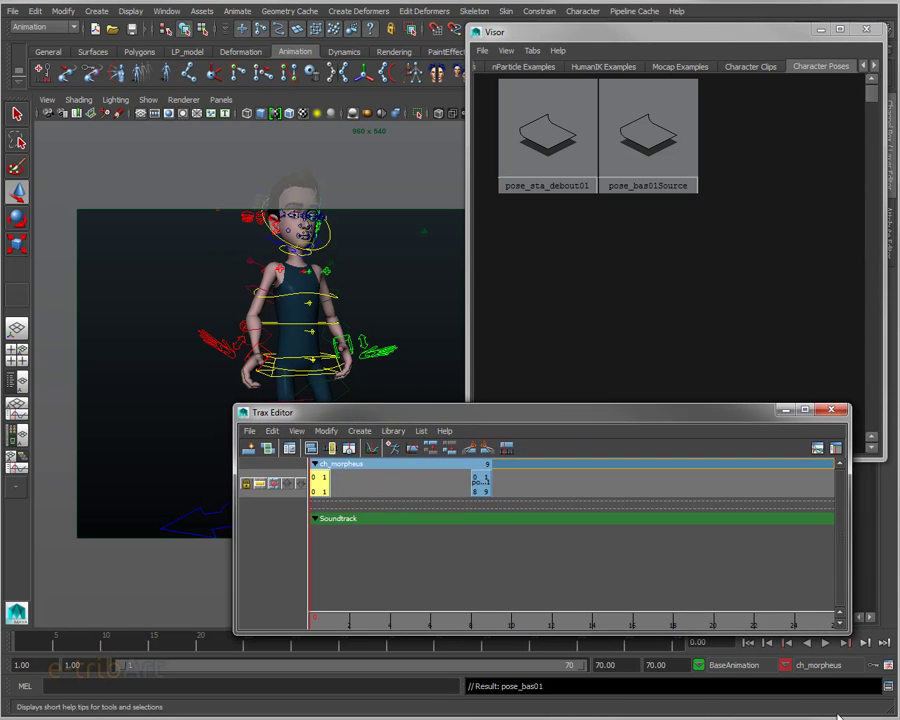
{"action": "left_click", "coordinate": [825, 643]}
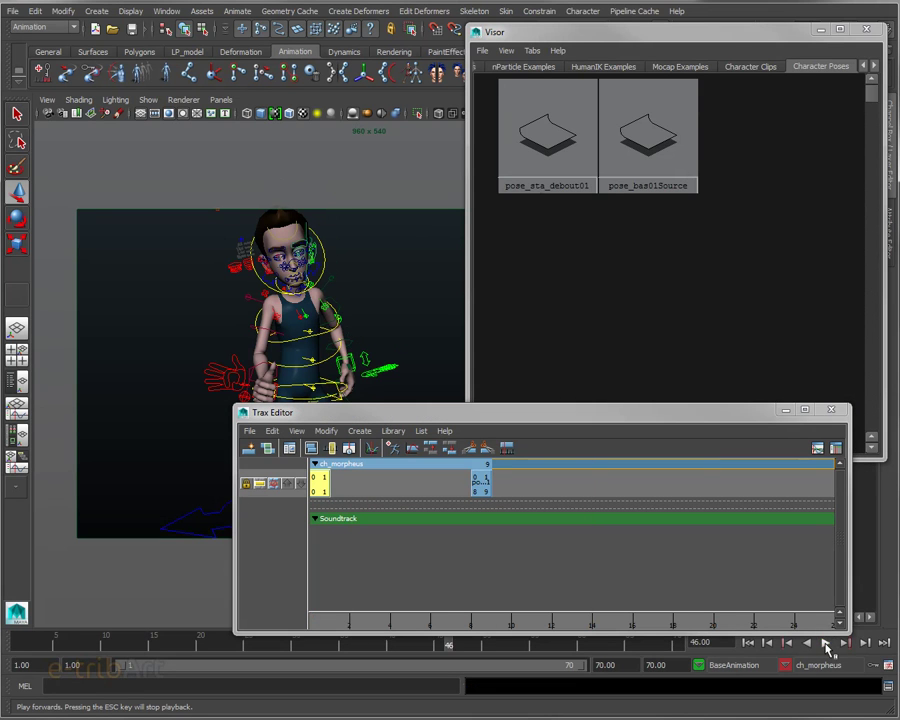
{"action": "left_click", "coordinate": [825, 643]}
{"action": "mouse_move", "coordinate": [390, 622]}
{"action": "left_mouse_down"}
{"action": "mouse_move", "coordinate": [331, 623]}
{"action": "mouse_move", "coordinate": [510, 626]}
{"action": "left_mouse_up"}
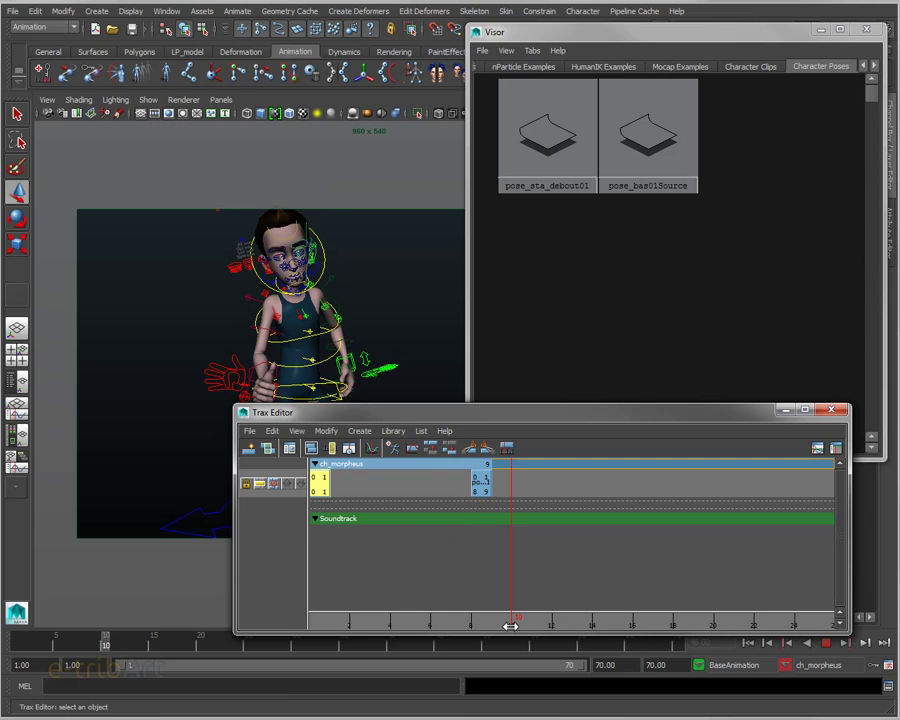
{"action": "left_click_drag", "start_coordinate": [452, 626], "coordinate": [277, 616]}
{"action": "mouse_move", "coordinate": [440, 417]}
{"action": "left_mouse_down"}
{"action": "mouse_move", "coordinate": [655, 305]}
{"action": "mouse_move", "coordinate": [683, 230]}
{"action": "left_mouse_up"}
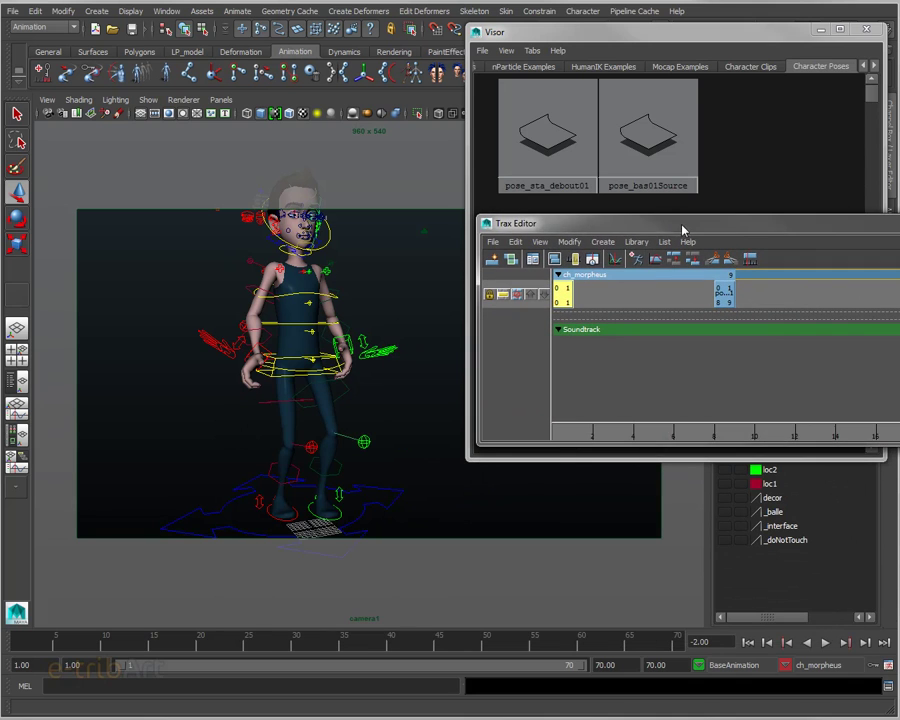
{"action": "left_click", "coordinate": [749, 642]}
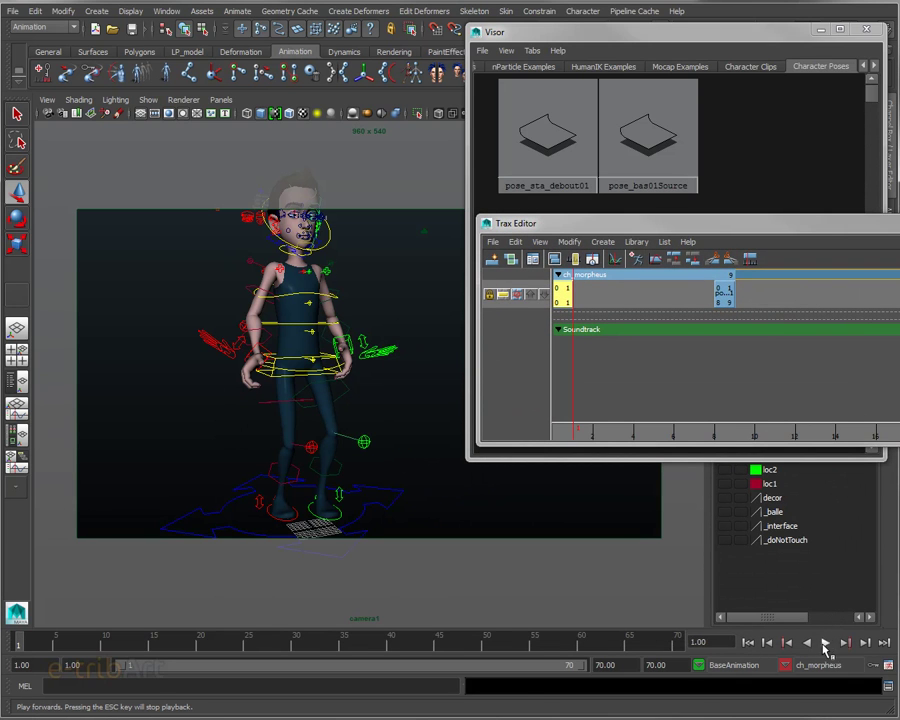
{"action": "left_click", "coordinate": [824, 645]}
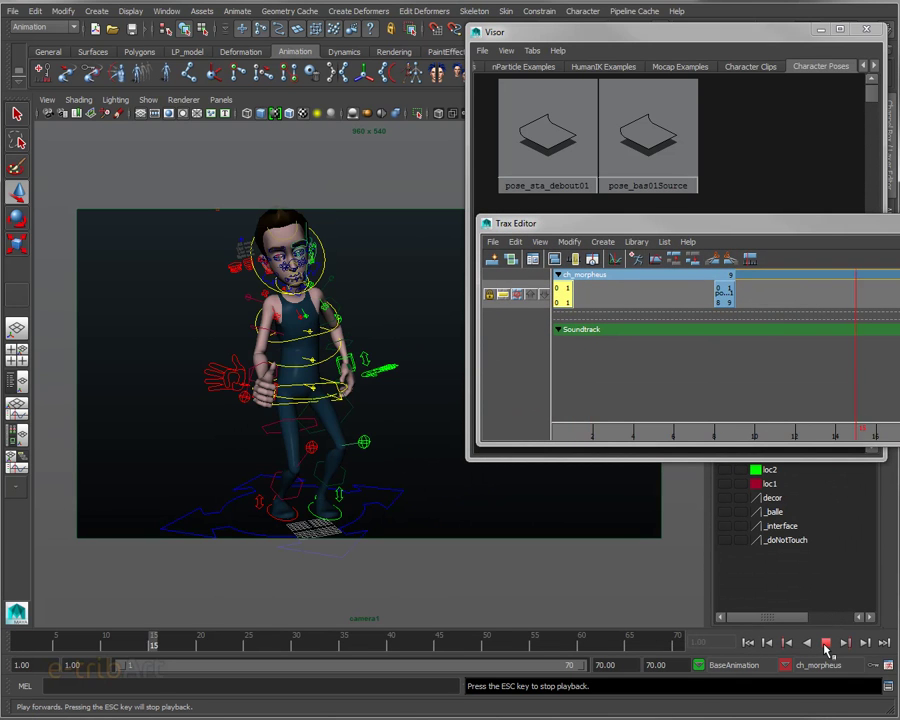
{"action": "left_click", "coordinate": [826, 645]}
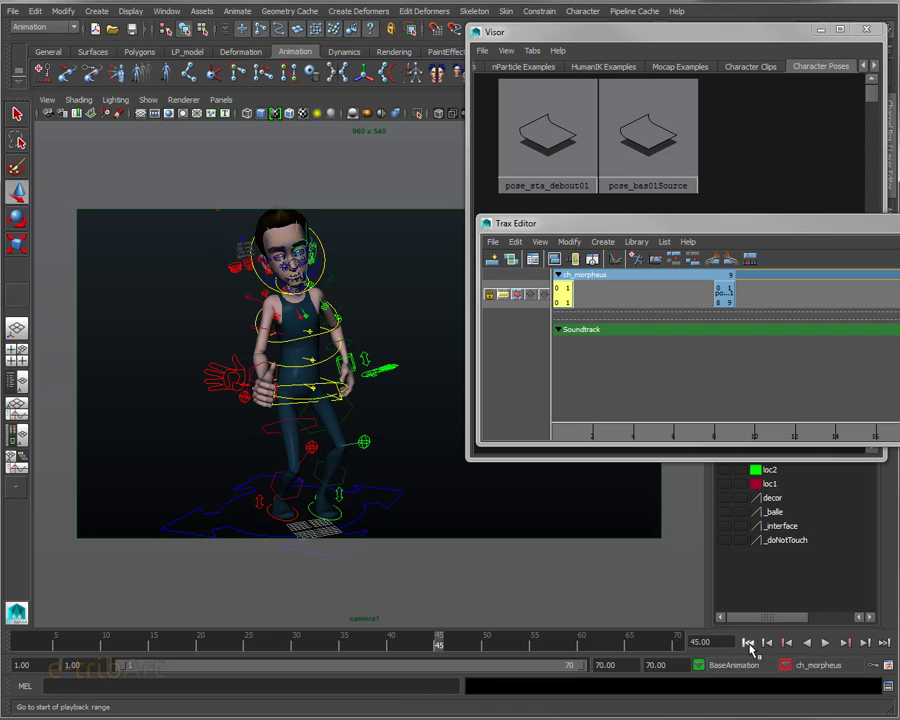
{"action": "left_click", "coordinate": [749, 643]}
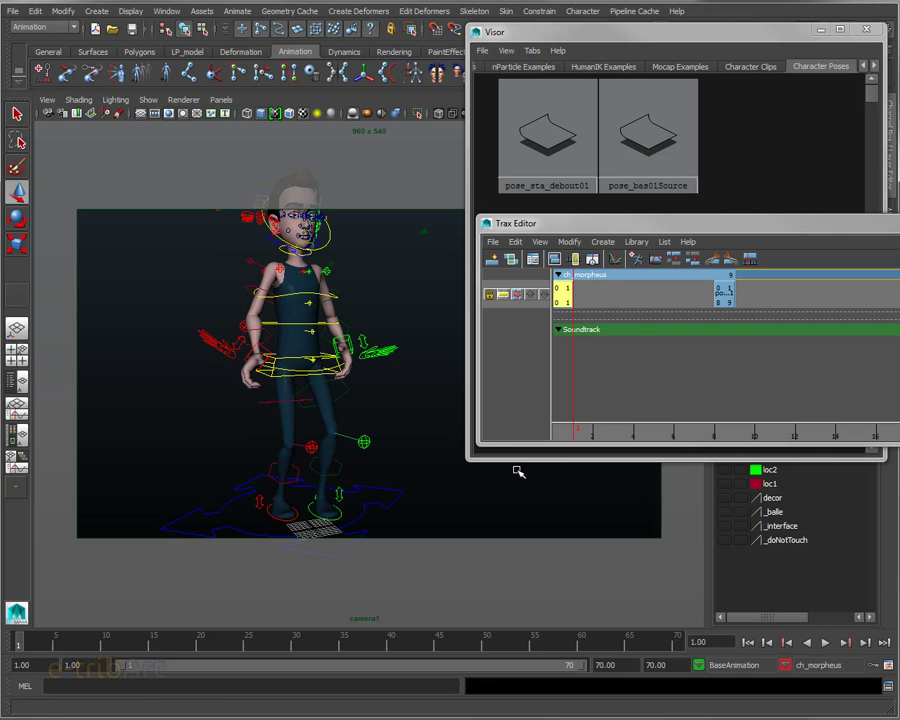
{"action": "middle_click_drag", "start_coordinate": [363, 472], "coordinate": [350, 476], "text": "alt"}
{"action": "right_click_drag", "start_coordinate": [350, 476], "coordinate": [326, 494], "text": "alt"}
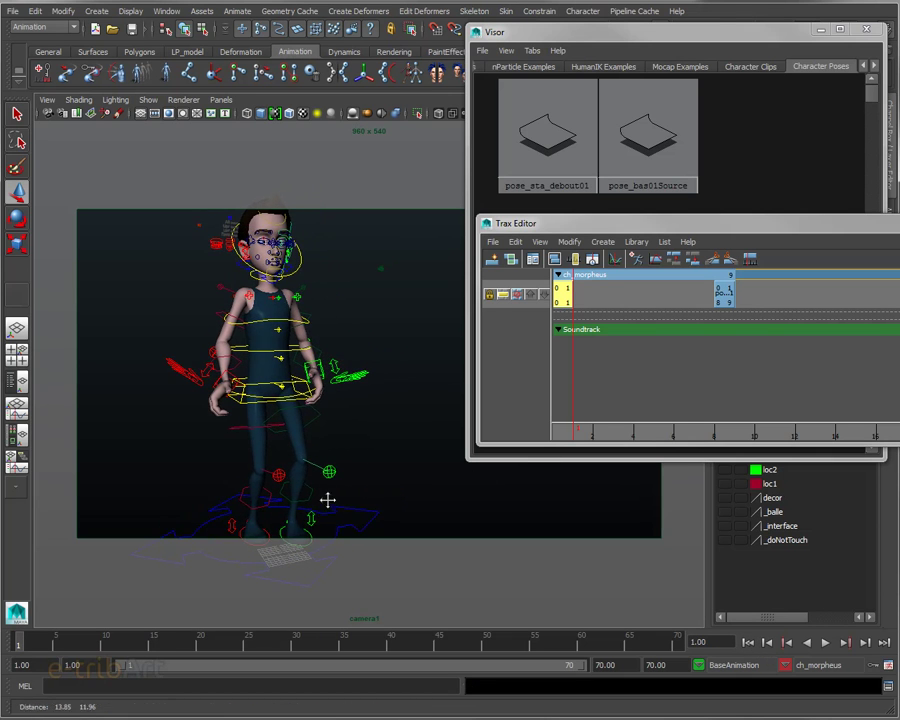
{"action": "mouse_move", "coordinate": [652, 231]}
{"action": "left_mouse_down"}
{"action": "mouse_move", "coordinate": [495, 286]}
{"action": "mouse_move", "coordinate": [499, 200]}
{"action": "left_mouse_up"}
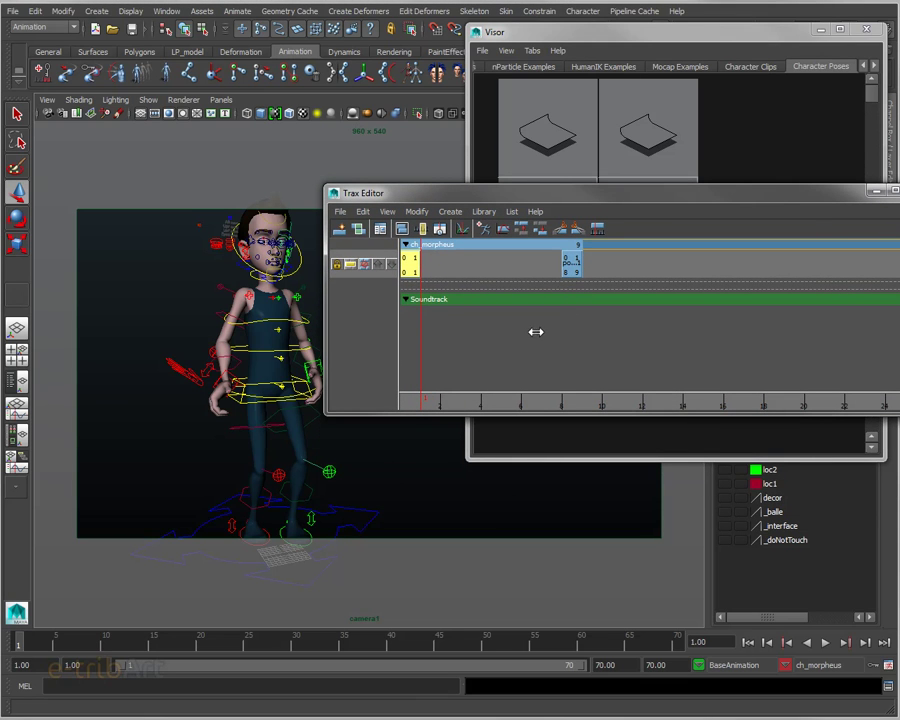
Enlarge the Trax Editor, select both pose clips, and bring up their clip actions menu
{"action": "mouse_move", "coordinate": [514, 414]}
{"action": "left_mouse_down"}
{"action": "mouse_move", "coordinate": [512, 444]}
{"action": "mouse_move", "coordinate": [512, 436]}
{"action": "left_mouse_up"}
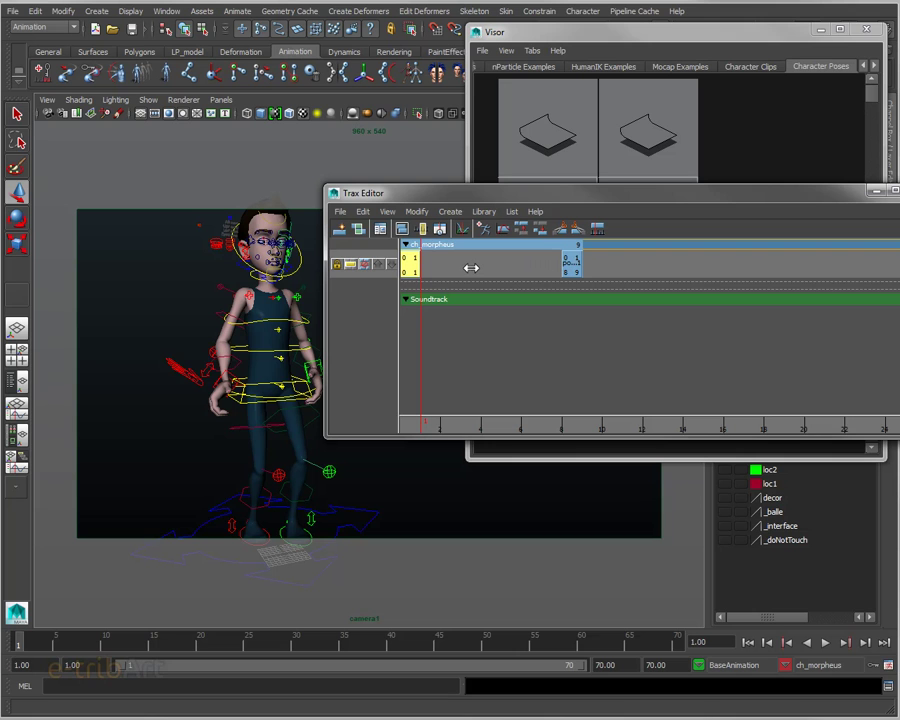
{"action": "mouse_move", "coordinate": [458, 196]}
{"action": "left_mouse_down"}
{"action": "mouse_move", "coordinate": [480, 175]}
{"action": "mouse_move", "coordinate": [485, 190]}
{"action": "left_mouse_up"}
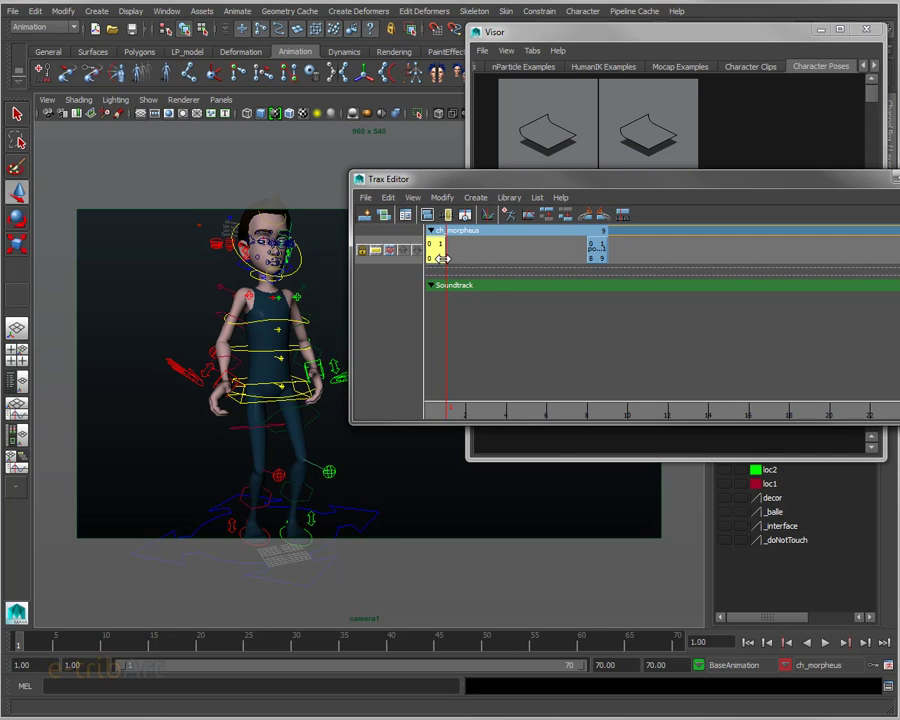
{"action": "left_click", "coordinate": [595, 250]}
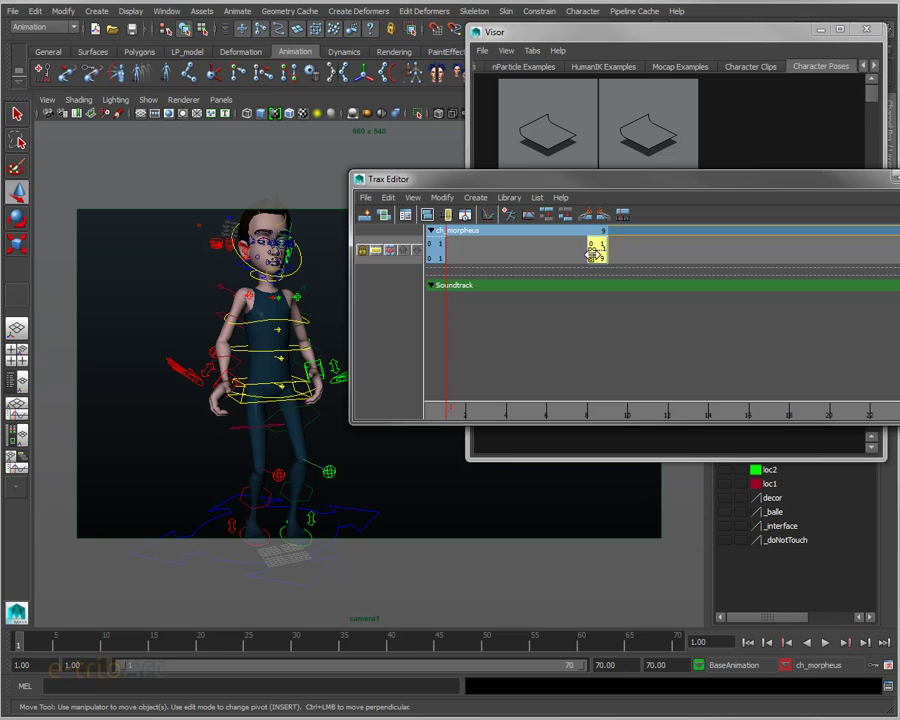
{"action": "left_click", "coordinate": [432, 249]}
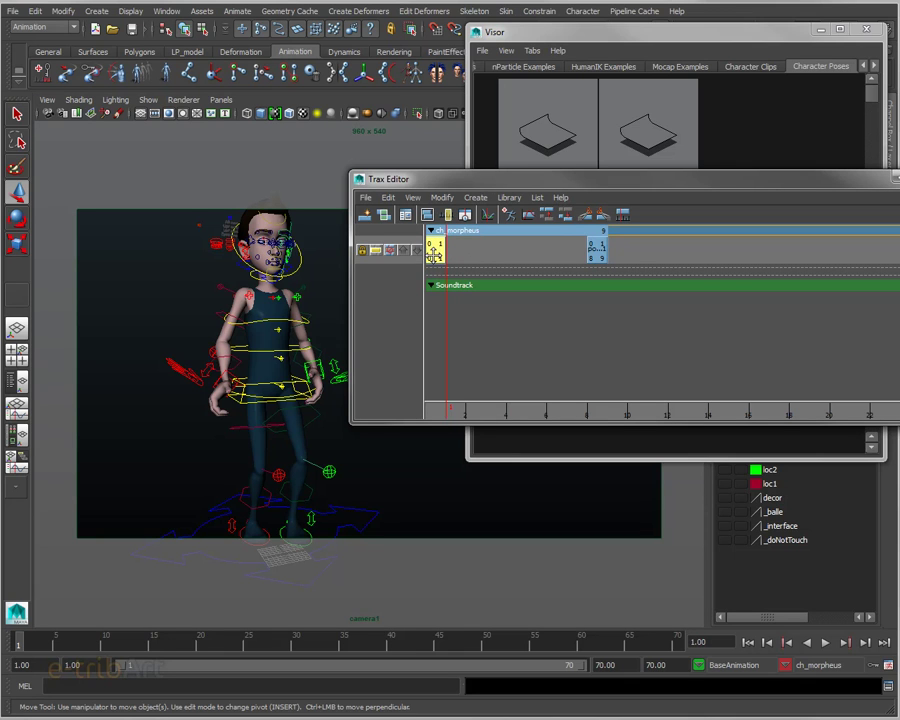
{"action": "left_click", "coordinate": [595, 250], "text": "shift"}
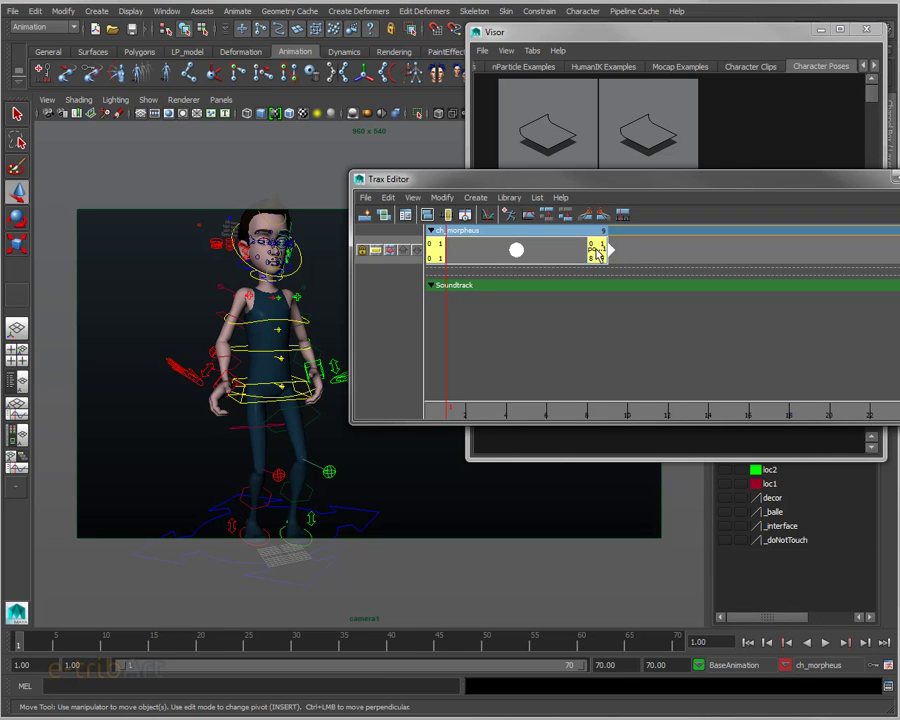
{"action": "right_click", "coordinate": [556, 261]}
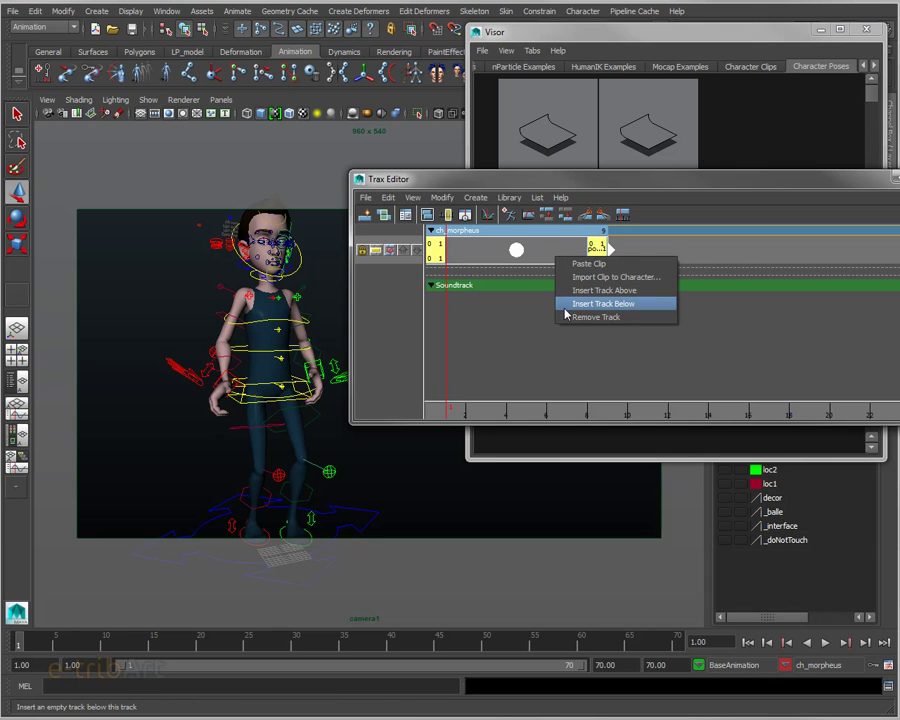
{"action": "left_click", "coordinate": [570, 246]}
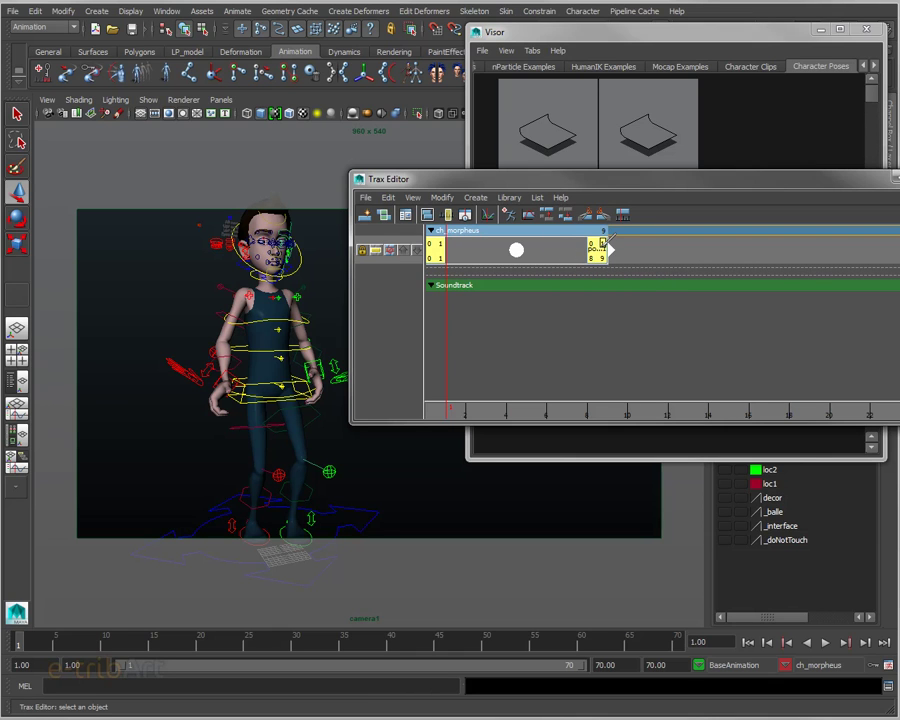
{"action": "right_click", "coordinate": [596, 254]}
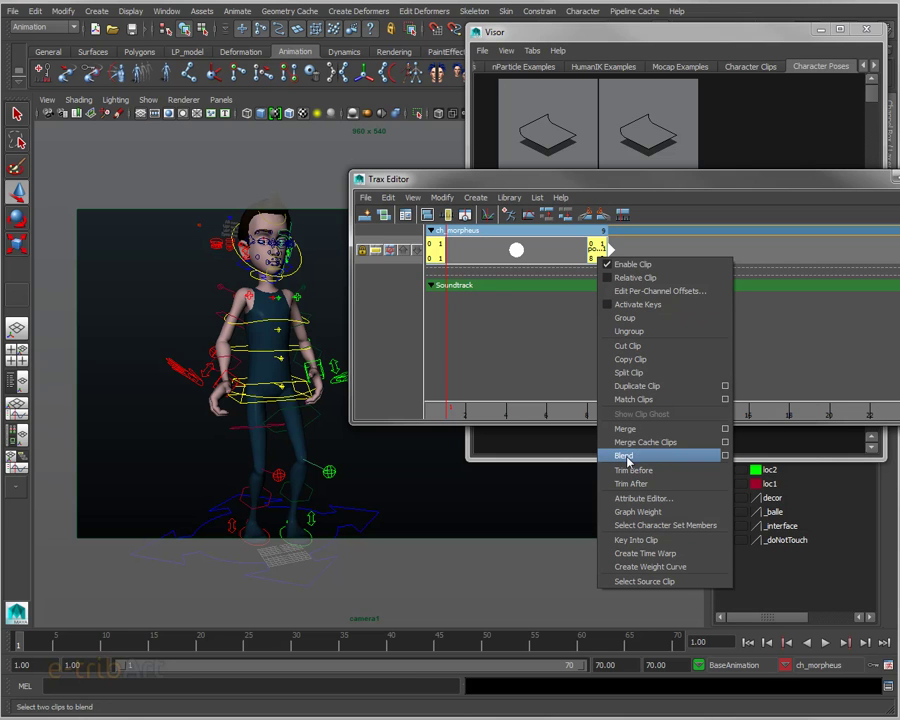
Create a blend between the clips with an Ease in out weight curve and Quaternion rotation
{"action": "left_click", "coordinate": [725, 455]}
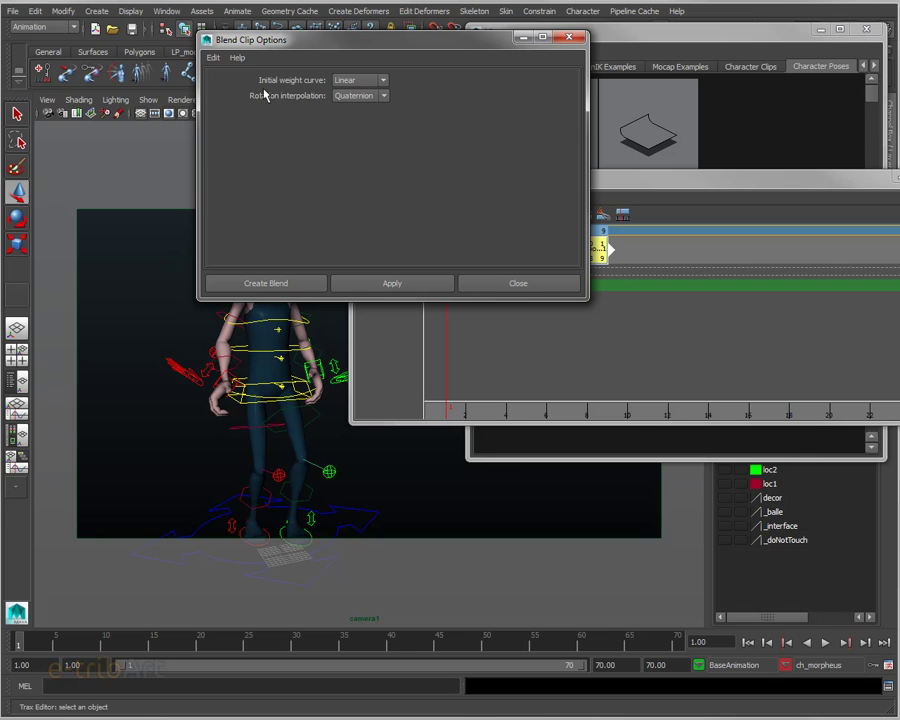
{"action": "left_click", "coordinate": [343, 97]}
{"action": "left_click", "coordinate": [343, 110]}
{"action": "left_click_drag", "start_coordinate": [342, 45], "coordinate": [340, 32]}
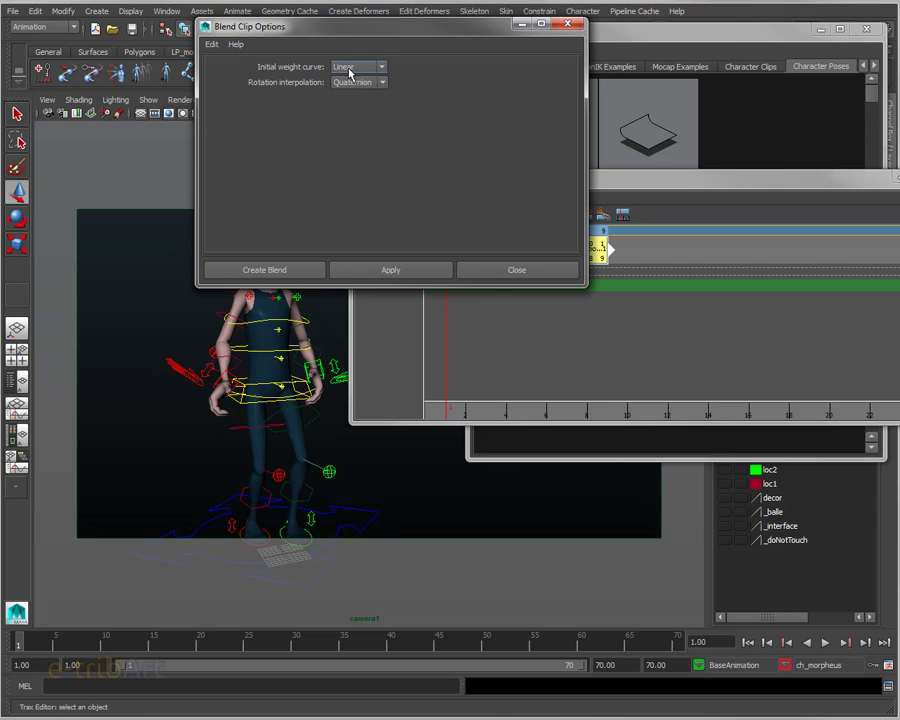
{"action": "left_click", "coordinate": [346, 67]}
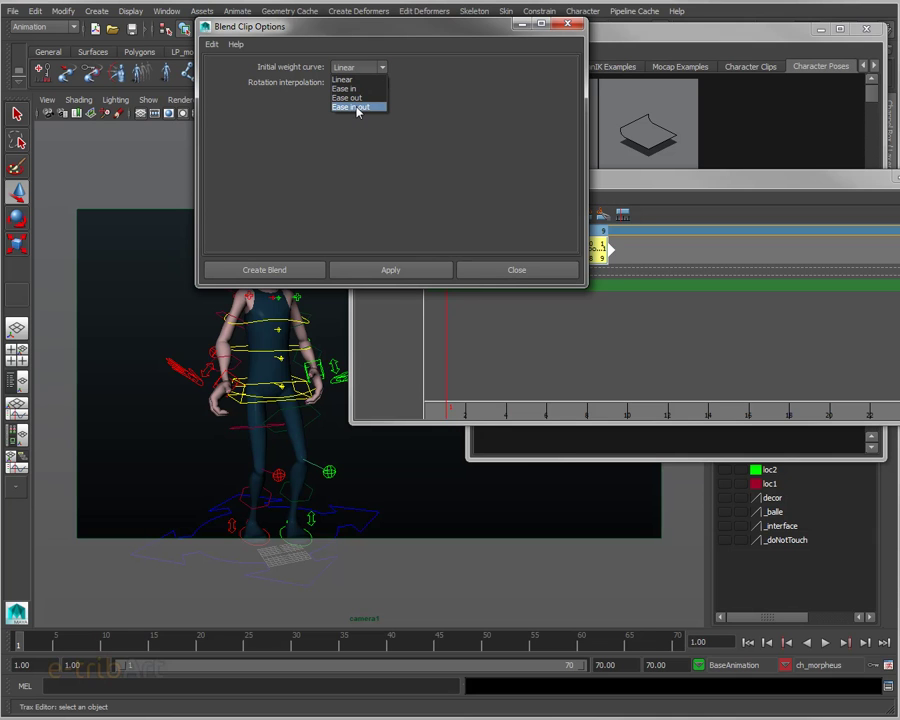
{"action": "left_click", "coordinate": [357, 107]}
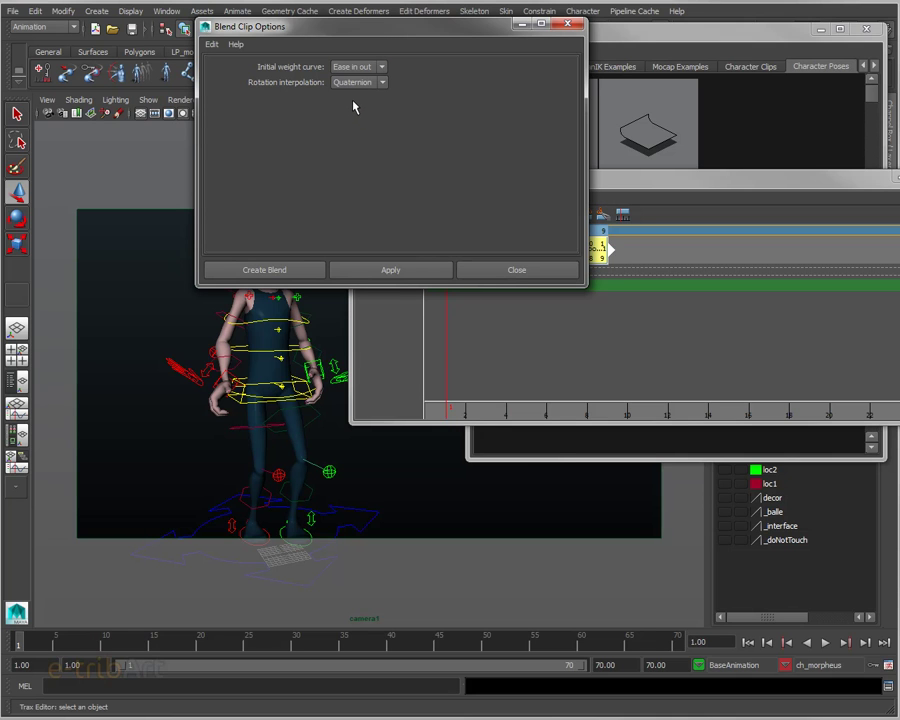
{"action": "left_click_drag", "start_coordinate": [360, 29], "coordinate": [441, 32]}
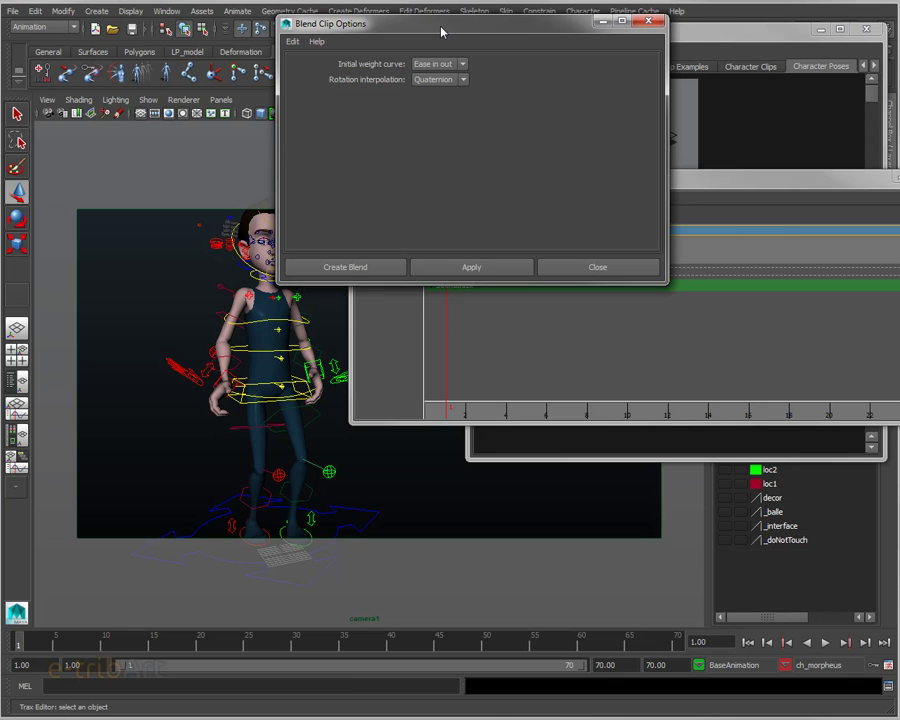
{"action": "left_click_drag", "start_coordinate": [441, 32], "coordinate": [496, 23]}
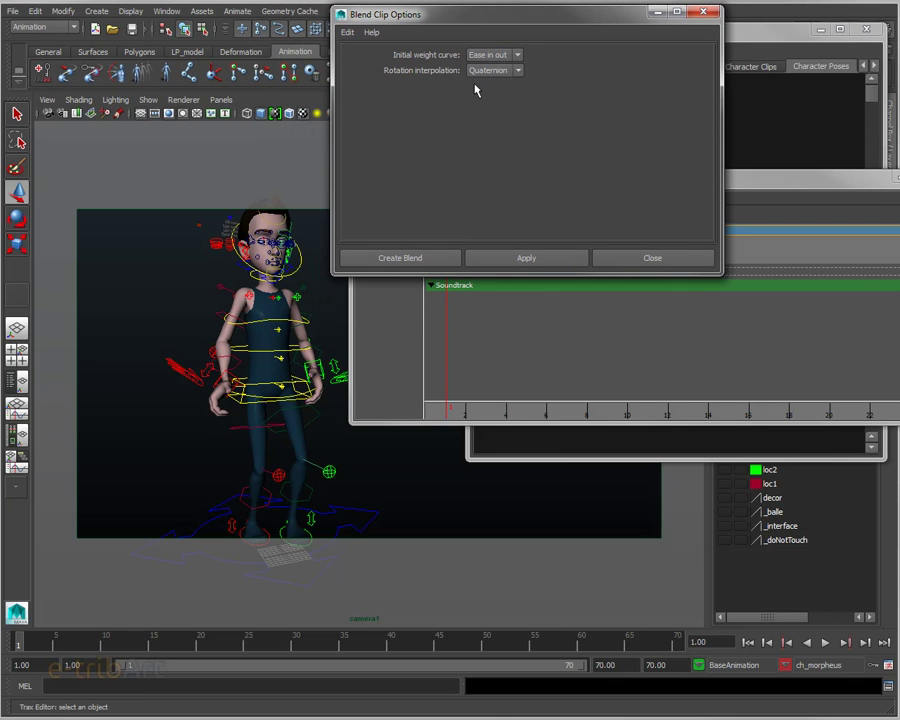
{"action": "left_click", "coordinate": [409, 259]}
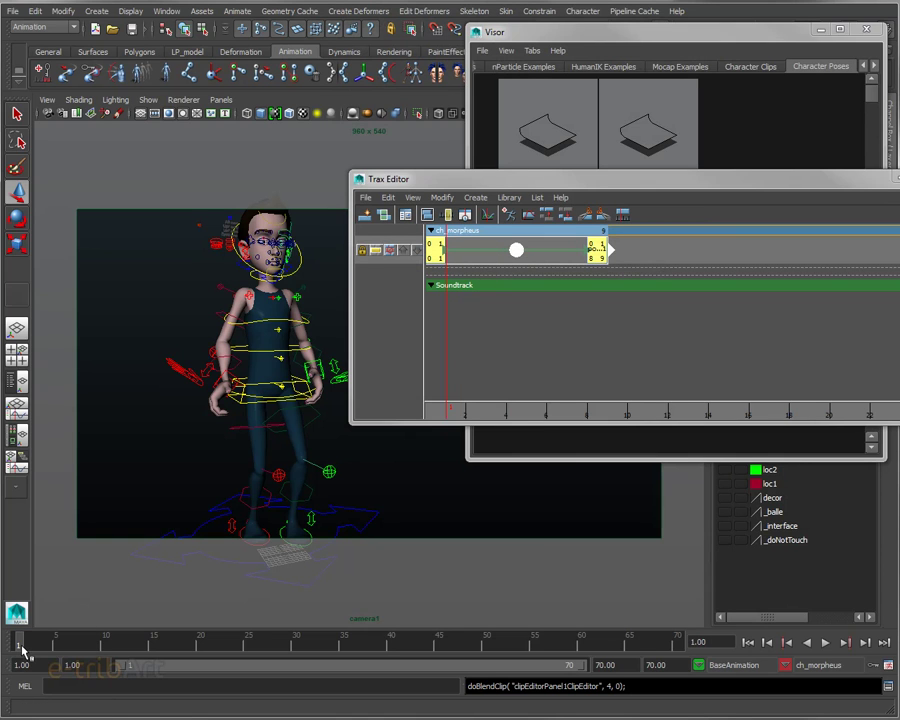
Play the blended animation and scrub through it back to frame 1
{"action": "key", "text": "alt+v"}
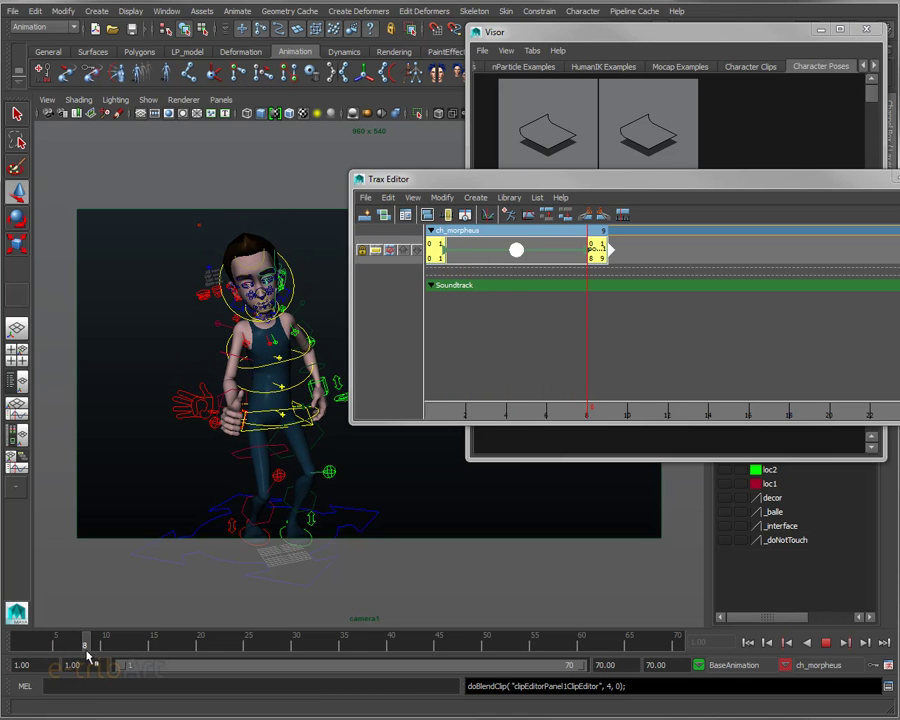
{"action": "left_click_drag", "start_coordinate": [88, 652], "coordinate": [37, 653]}
{"action": "left_click_drag", "start_coordinate": [37, 653], "coordinate": [18, 652]}
{"action": "mouse_move", "coordinate": [74, 640]}
{"action": "left_mouse_down"}
{"action": "mouse_move", "coordinate": [141, 643]}
{"action": "mouse_move", "coordinate": [18, 650]}
{"action": "left_mouse_up"}
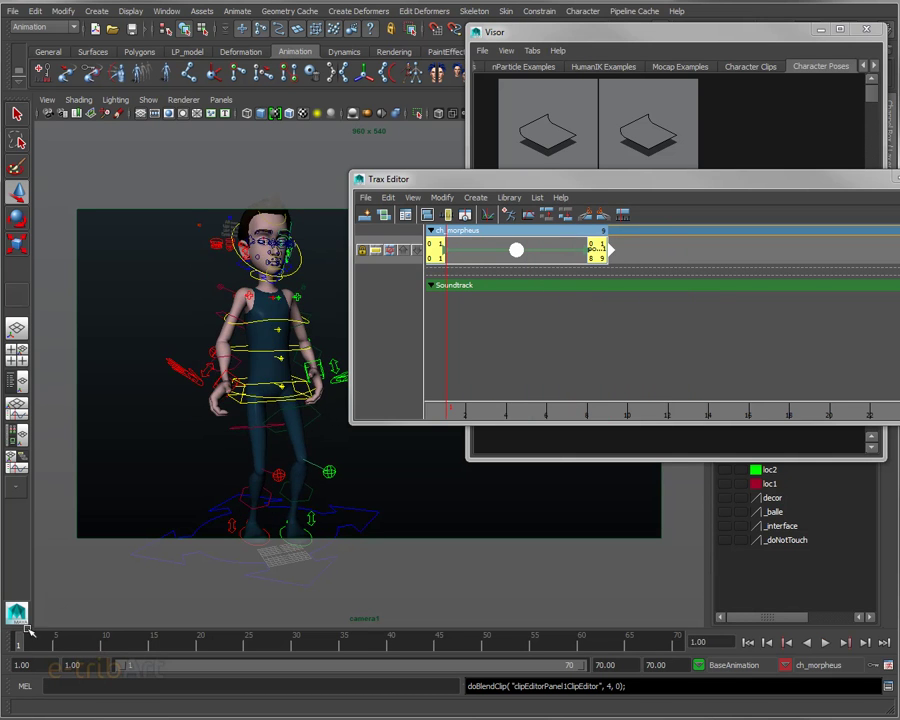
Slide the second pose clip to frame 12, then back to about frame 2, and replay
{"action": "left_click", "coordinate": [598, 250]}
{"action": "left_click_drag", "start_coordinate": [598, 255], "coordinate": [664, 257]}
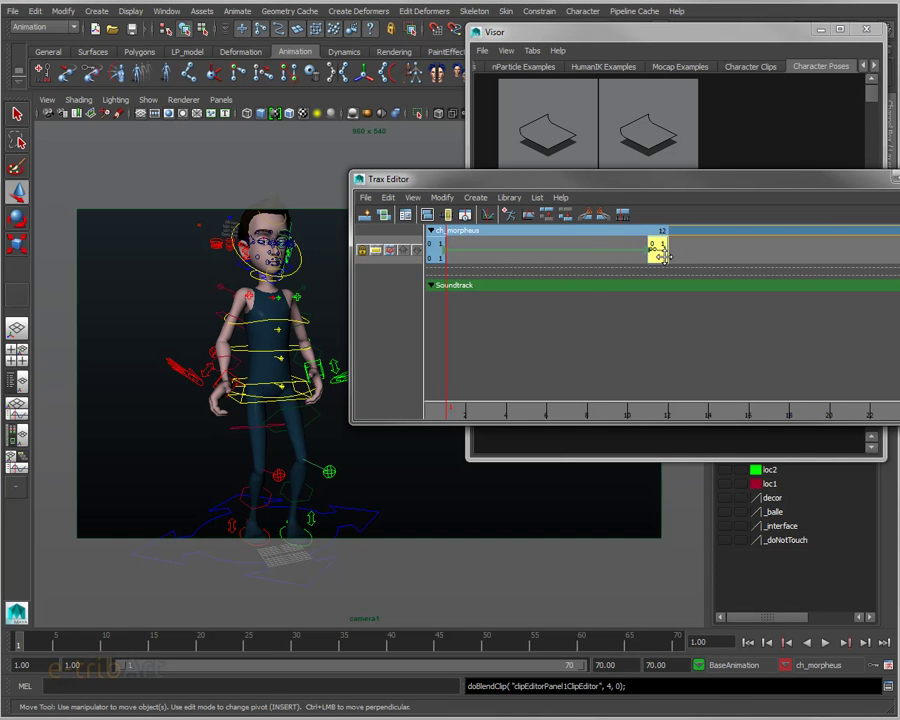
{"action": "mouse_move", "coordinate": [668, 257]}
{"action": "left_mouse_down"}
{"action": "mouse_move", "coordinate": [481, 268]}
{"action": "mouse_move", "coordinate": [500, 268]}
{"action": "left_mouse_up"}
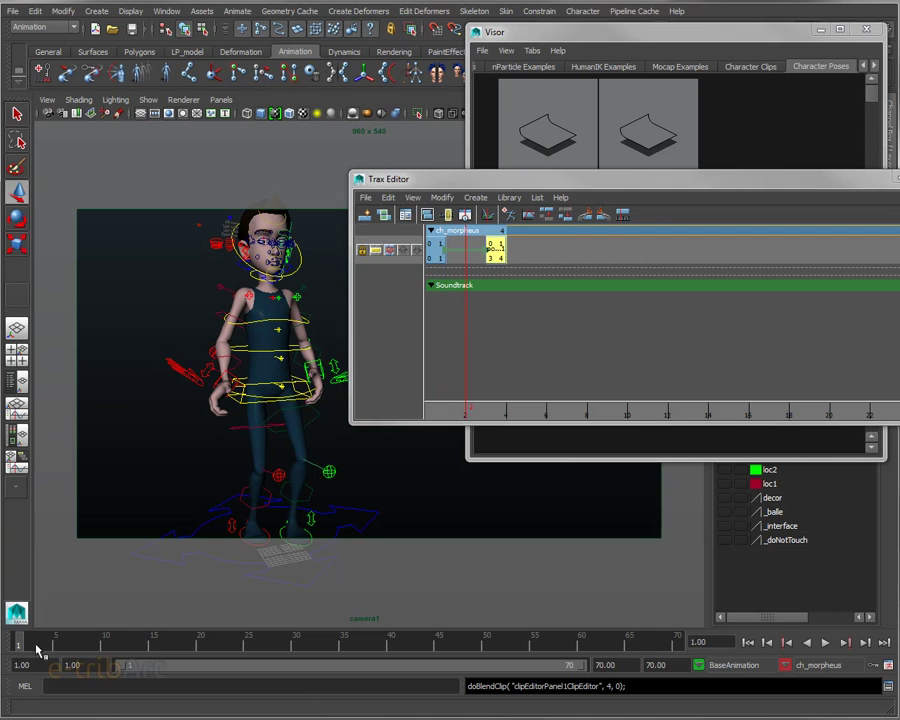
{"action": "key", "text": "alt+v"}
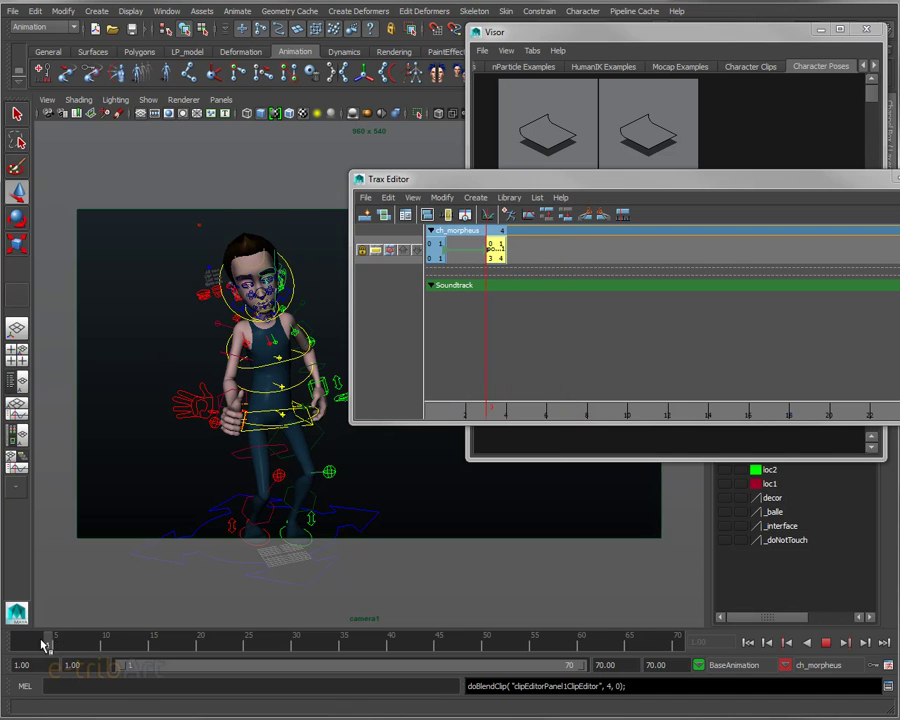
{"action": "left_click", "coordinate": [15, 642]}
Move the pose clip to about frame 15, preview playback, and return to frame 1
{"action": "key", "text": "w"}
{"action": "mouse_move", "coordinate": [395, 250]}
{"action": "middle_mouse_down"}
{"action": "mouse_move", "coordinate": [618, 244]}
{"action": "mouse_move", "coordinate": [622, 266]}
{"action": "middle_mouse_up"}
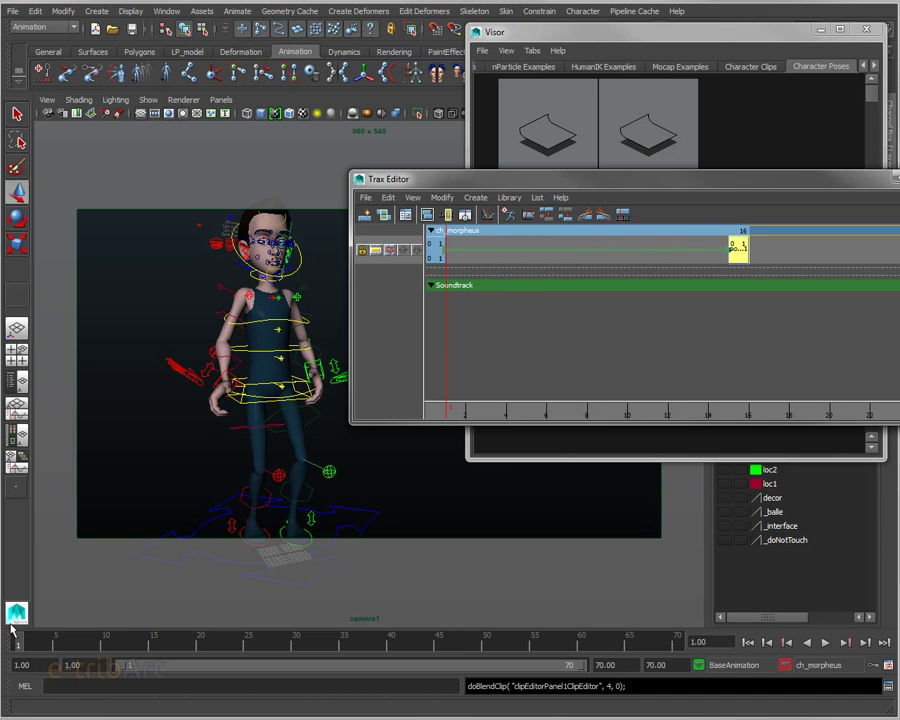
{"action": "left_click", "coordinate": [824, 643]}
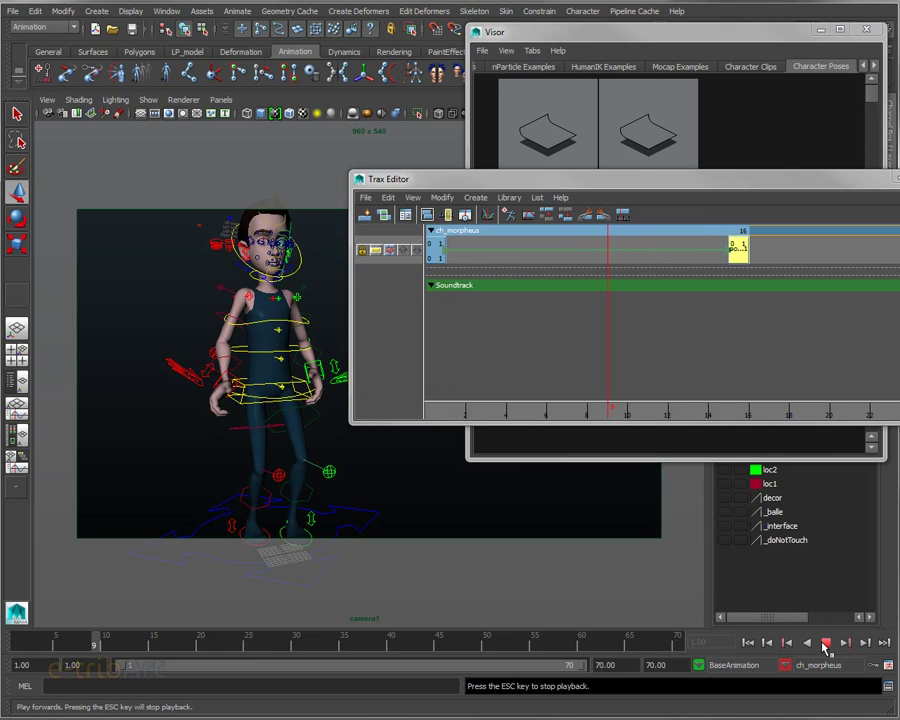
{"action": "left_click", "coordinate": [824, 643]}
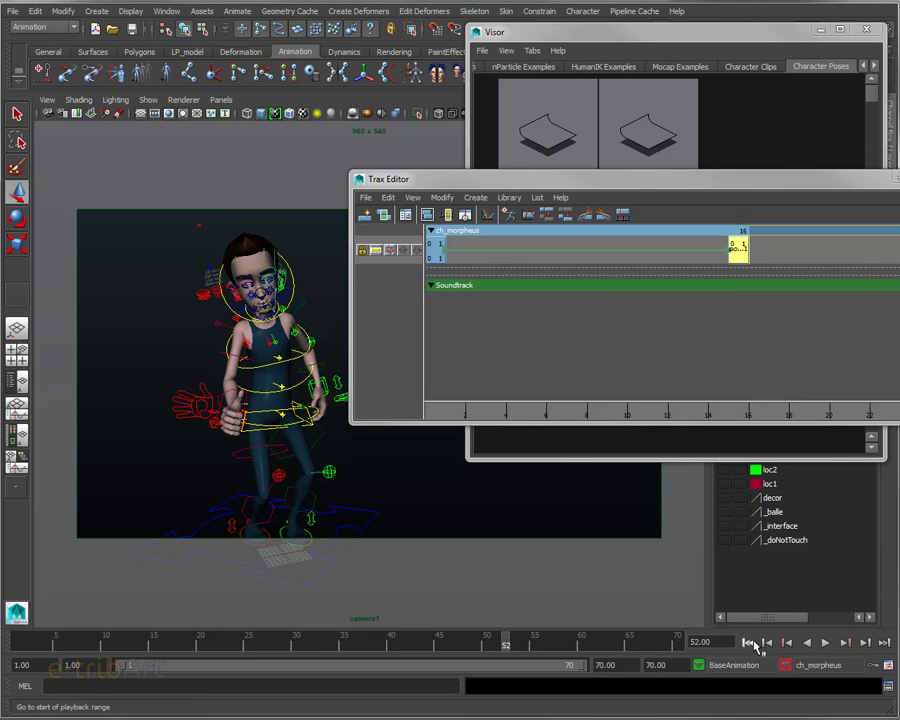
{"action": "left_click", "coordinate": [749, 643]}
{"action": "left_click", "coordinate": [749, 643]}
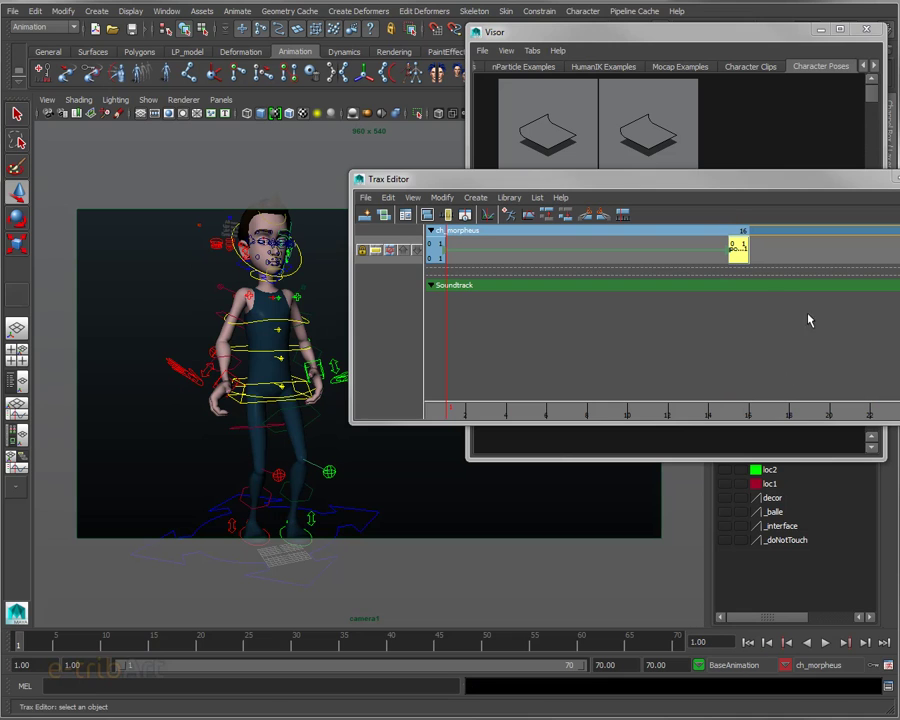
Return pose_bas01 to frames 7–8 on the top ch_morpheus track and scrub to frame 8
{"action": "left_click_drag", "start_coordinate": [719, 252], "coordinate": [521, 277]}
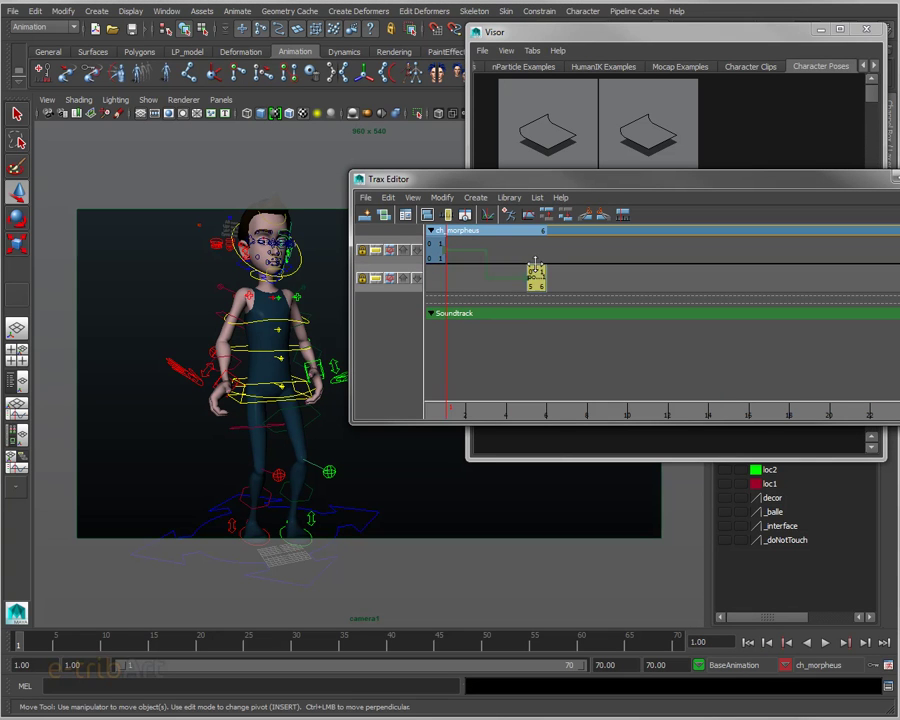
{"action": "left_click_drag", "start_coordinate": [521, 277], "coordinate": [521, 252]}
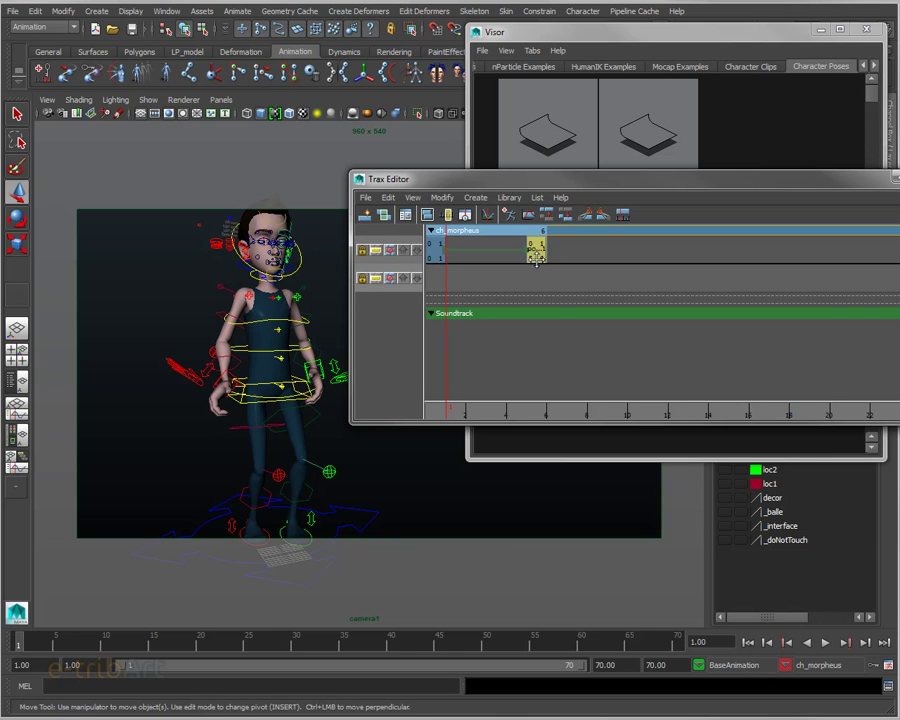
{"action": "left_click_drag", "start_coordinate": [536, 247], "coordinate": [530, 278]}
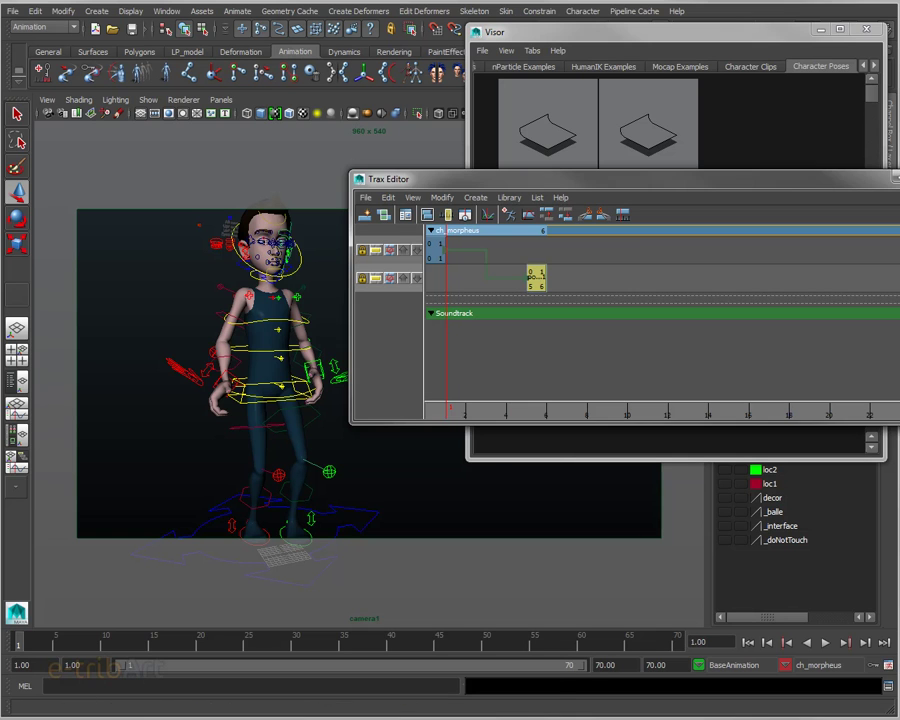
{"action": "key", "text": "ctrl+z"}
{"action": "key", "text": "alt+v"}
{"action": "left_click_drag", "start_coordinate": [100, 645], "coordinate": [18, 643]}
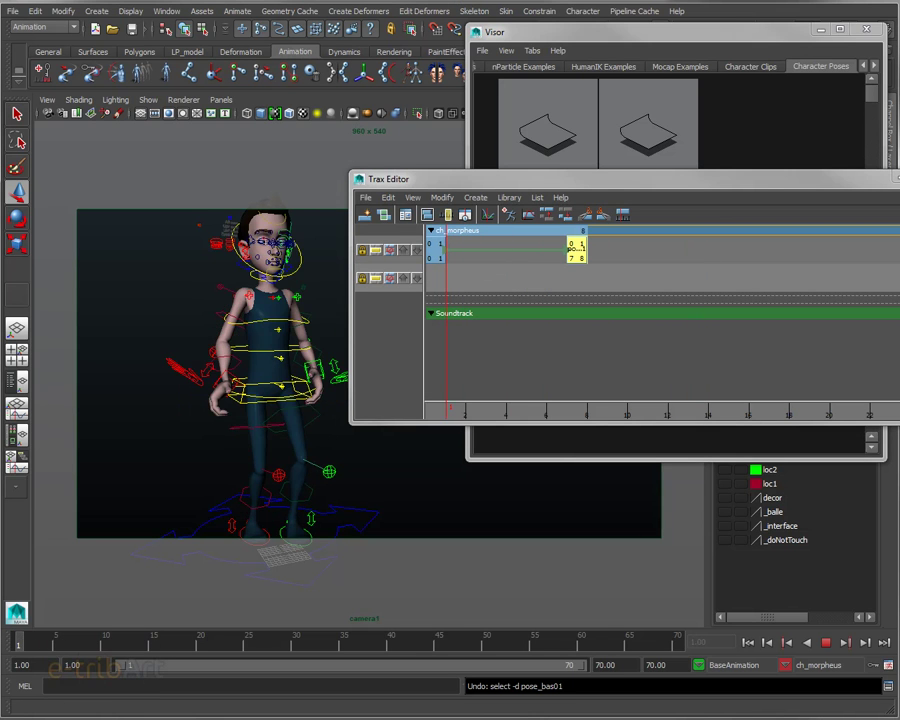
{"action": "mouse_move", "coordinate": [72, 635]}
{"action": "left_mouse_down"}
{"action": "mouse_move", "coordinate": [88, 633]}
{"action": "mouse_move", "coordinate": [79, 638]}
{"action": "left_mouse_up"}
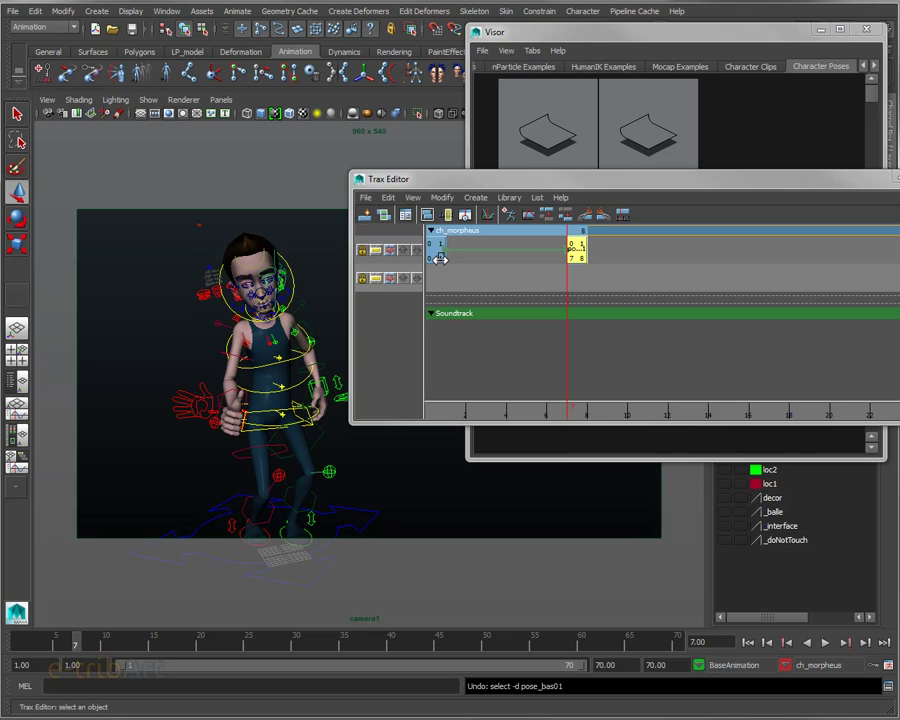
Stretch the first pose clip to 300%, move it to start at frame 0, and play it back
{"action": "left_click_drag", "start_coordinate": [442, 258], "coordinate": [477, 259]}
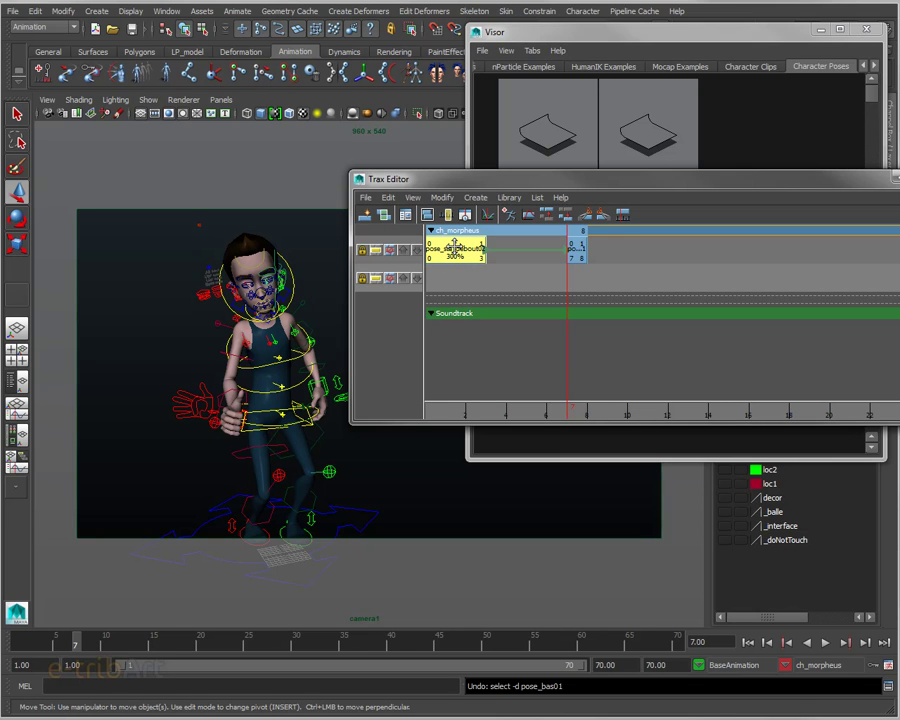
{"action": "left_click_drag", "start_coordinate": [455, 245], "coordinate": [477, 245]}
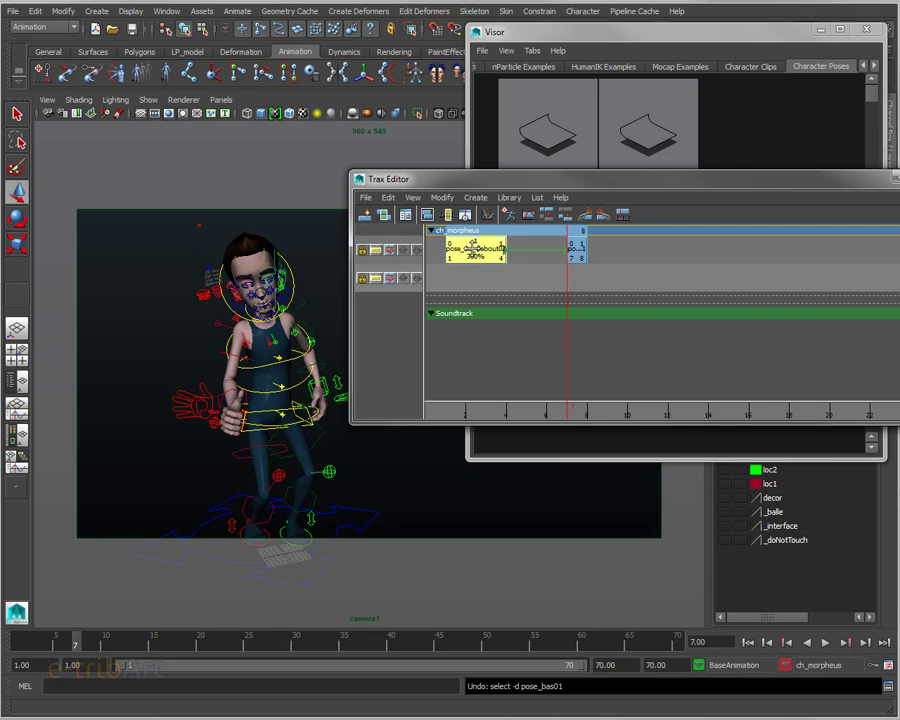
{"action": "left_click_drag", "start_coordinate": [472, 247], "coordinate": [452, 247]}
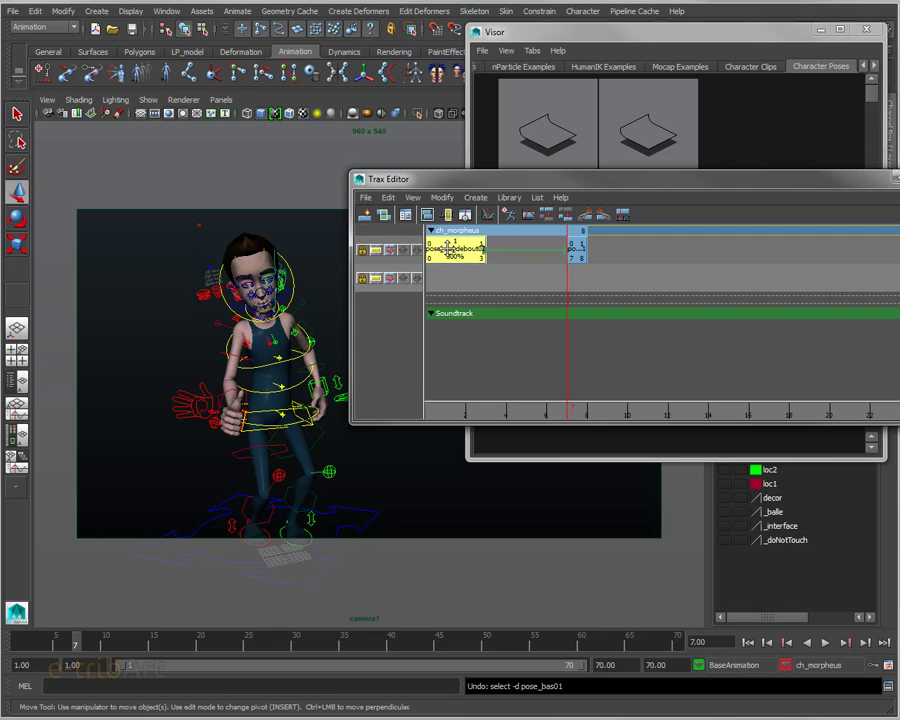
{"action": "left_click", "coordinate": [441, 409]}
{"action": "key", "text": "alt+v"}
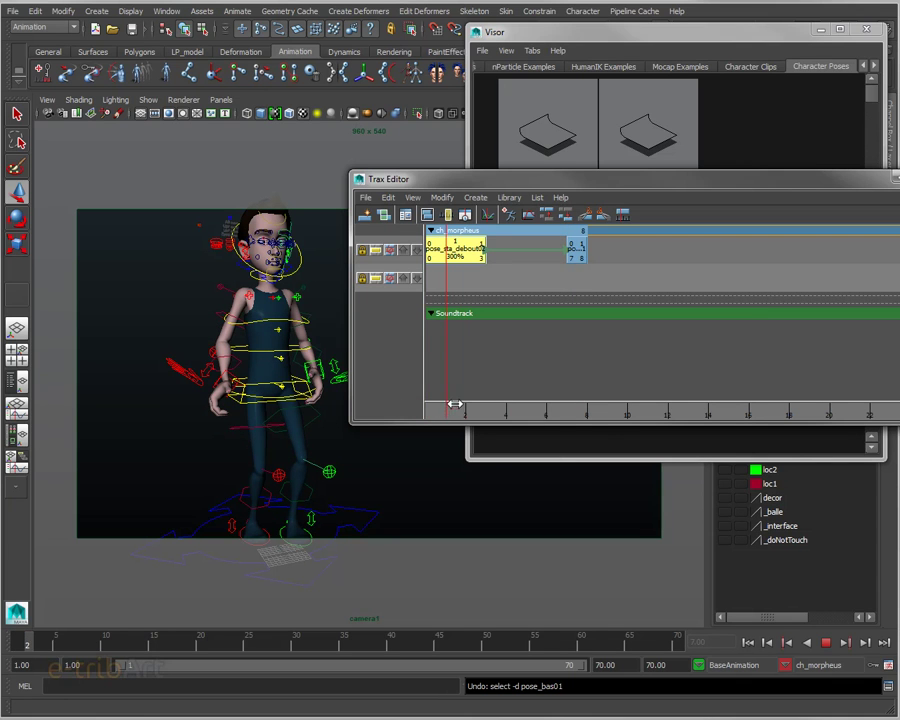
{"action": "mouse_move", "coordinate": [508, 402]}
{"action": "left_mouse_down"}
{"action": "mouse_move", "coordinate": [436, 397]}
{"action": "mouse_move", "coordinate": [584, 402]}
{"action": "left_mouse_up"}
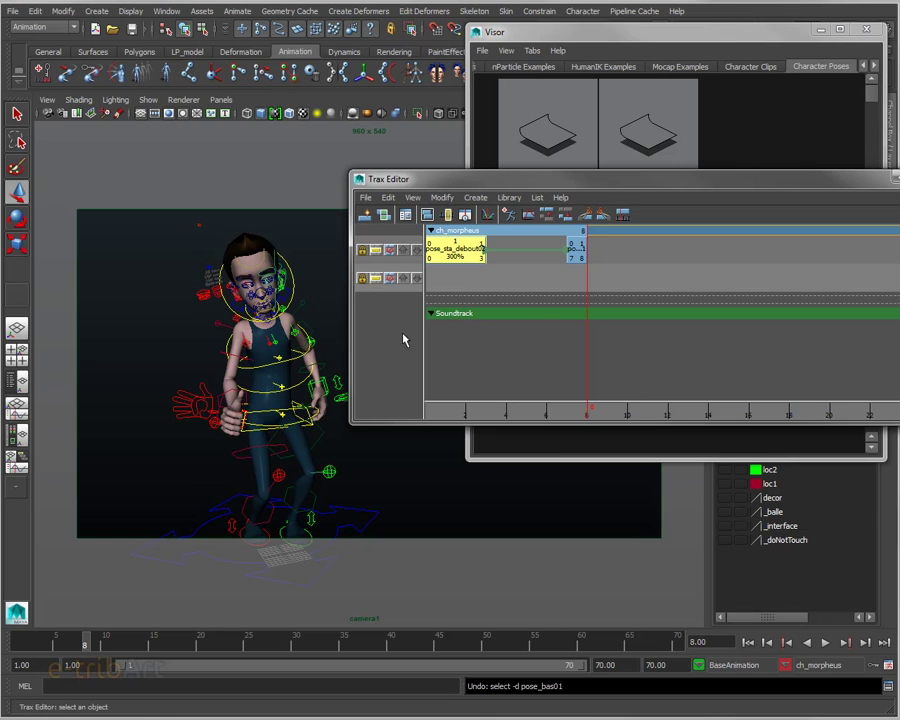
Scrub through the first frames to check timing and select the pose_bas01 clip
{"action": "left_click_drag", "start_coordinate": [505, 187], "coordinate": [507, 198]}
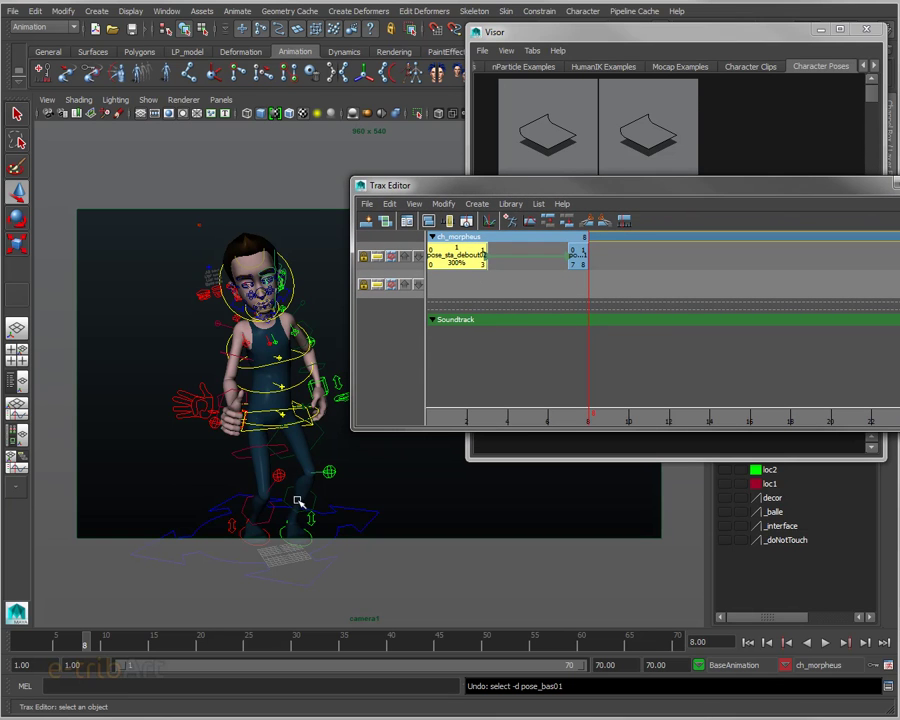
{"action": "mouse_move", "coordinate": [90, 646]}
{"action": "left_mouse_down"}
{"action": "mouse_move", "coordinate": [10, 642]}
{"action": "mouse_move", "coordinate": [153, 642]}
{"action": "left_mouse_up"}
{"action": "left_click", "coordinate": [18, 642]}
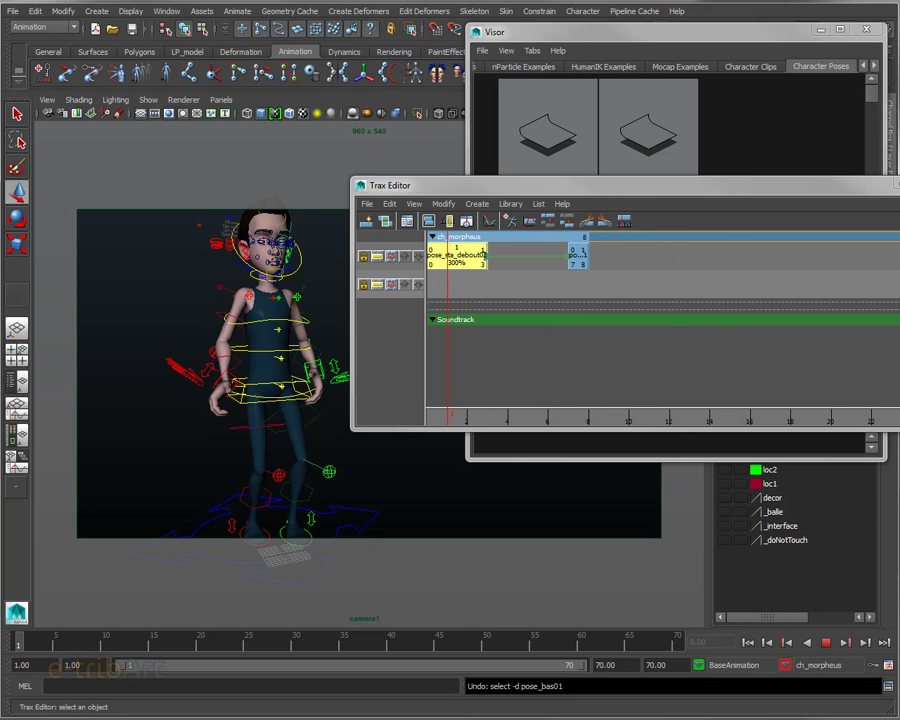
{"action": "mouse_move", "coordinate": [496, 188]}
{"action": "left_mouse_down"}
{"action": "mouse_move", "coordinate": [515, 207]}
{"action": "mouse_move", "coordinate": [510, 227]}
{"action": "left_mouse_up"}
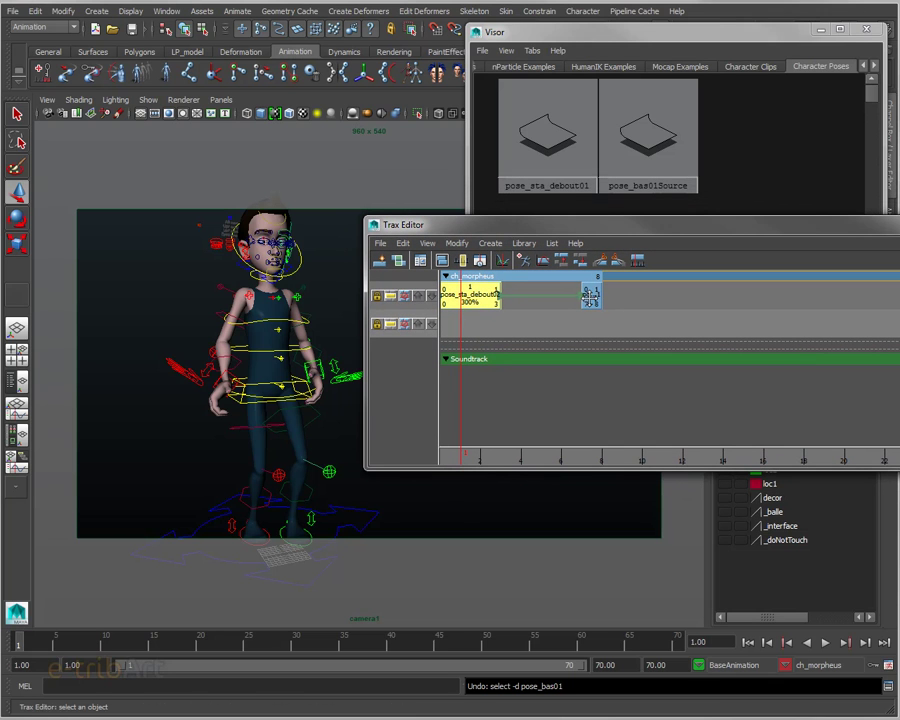
{"action": "left_click", "coordinate": [588, 298]}
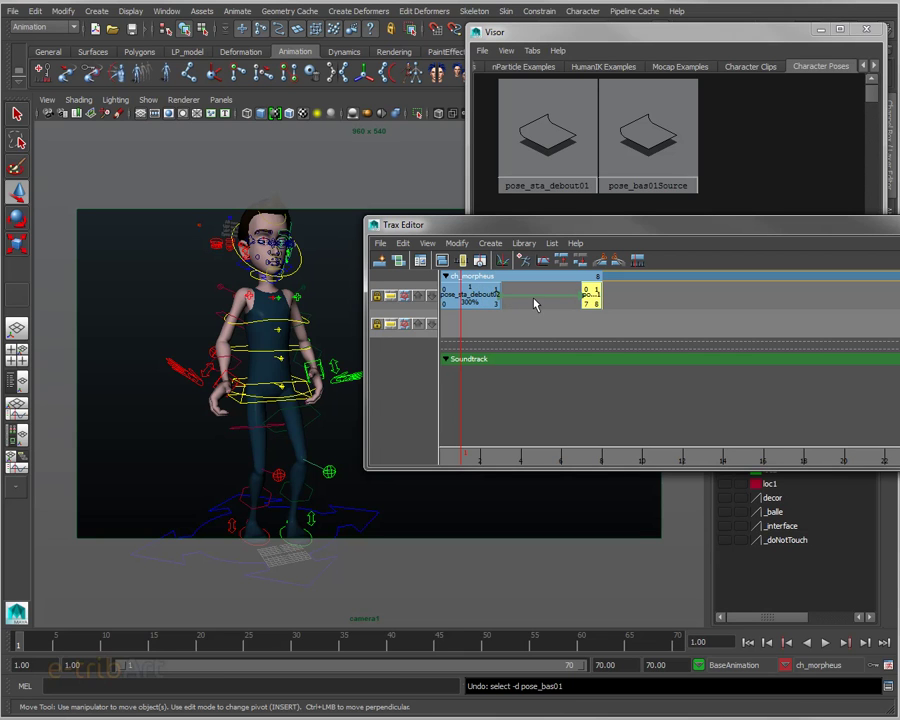
{"action": "mouse_move", "coordinate": [25, 648]}
{"action": "left_mouse_down"}
{"action": "mouse_move", "coordinate": [11, 628]}
{"action": "mouse_move", "coordinate": [57, 645]}
{"action": "left_mouse_up"}
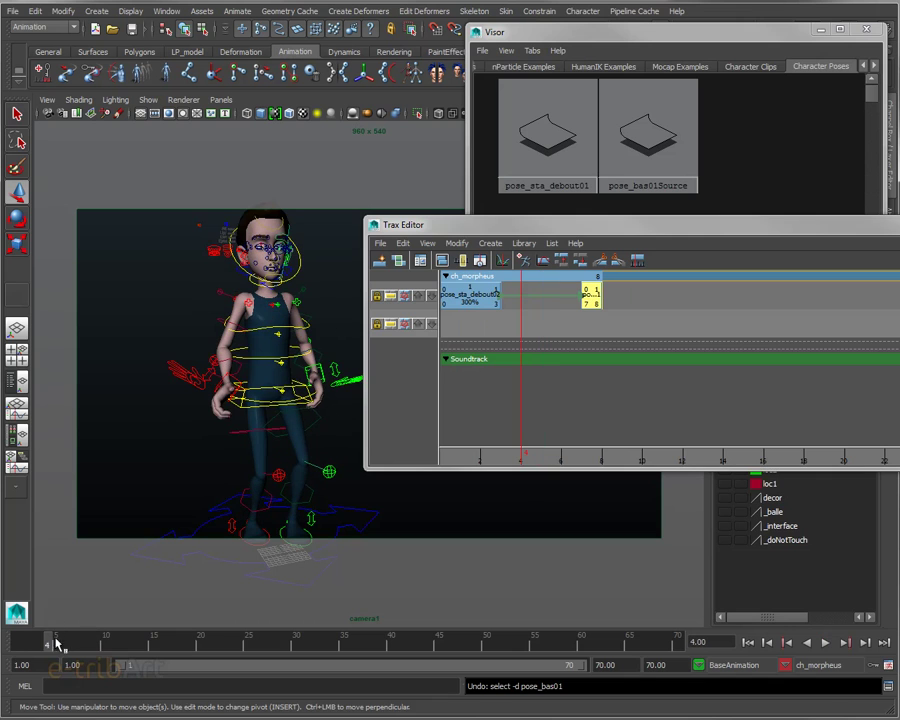
{"action": "left_click_drag", "start_coordinate": [450, 224], "coordinate": [436, 351]}
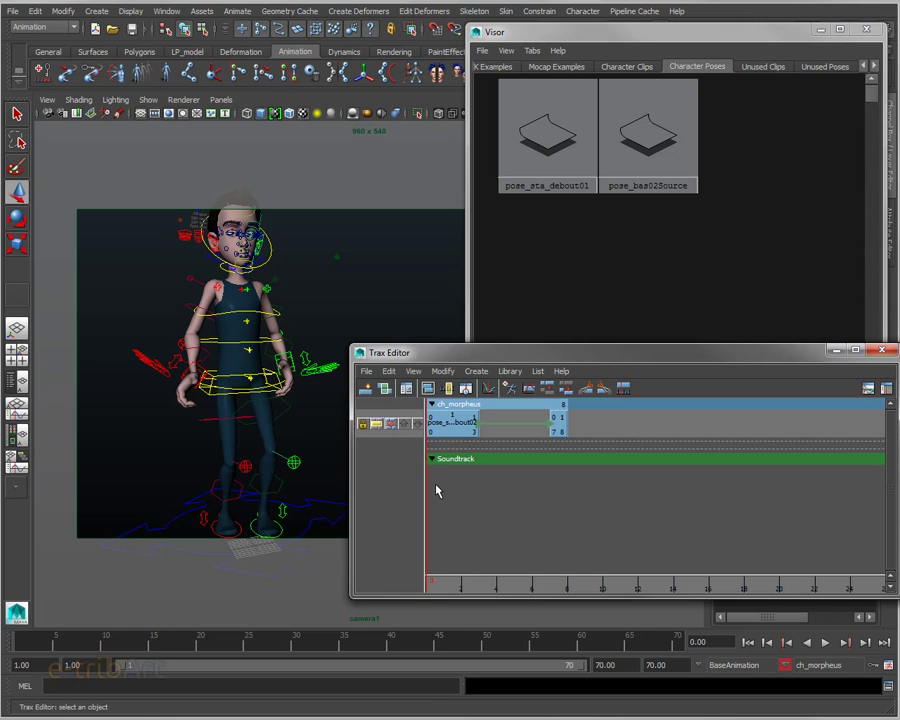
Select the two pose clips on the ch_morpheus track and bring up their context menu
{"action": "left_click", "coordinate": [449, 423]}
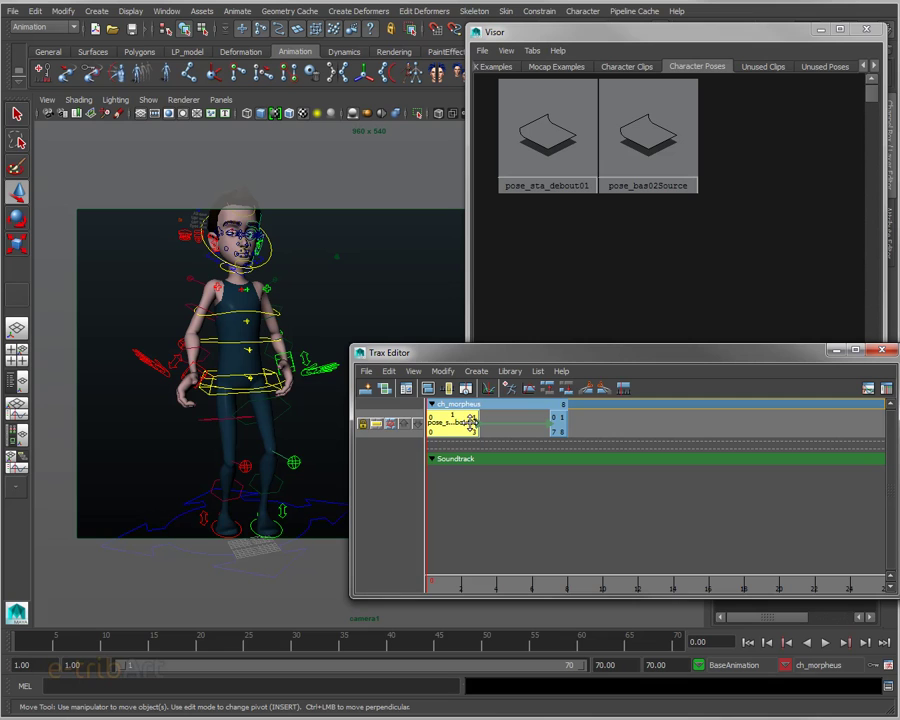
{"action": "left_click", "coordinate": [557, 424], "text": "shift"}
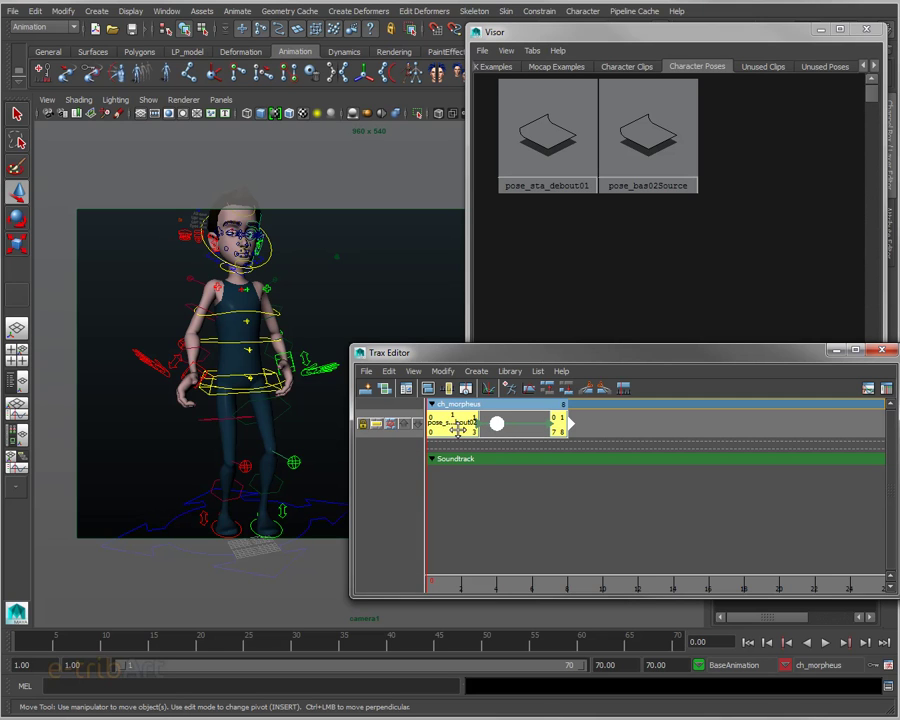
{"action": "right_click", "coordinate": [458, 428]}
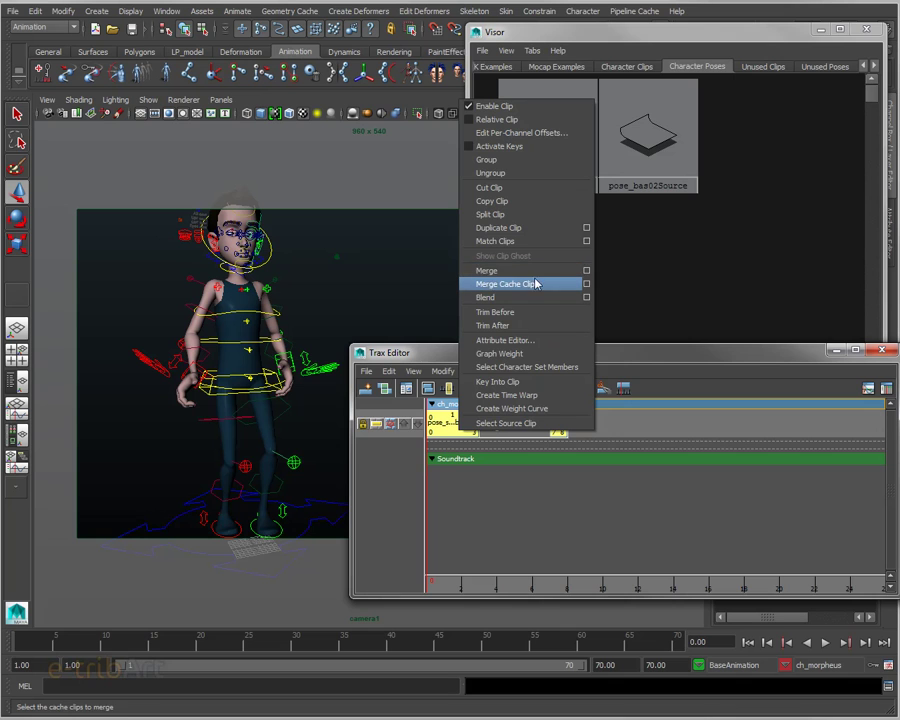
Merge the two pose clips into mvt01, adding it to the Visor and keeping the originals in Trax
{"action": "left_click", "coordinate": [586, 270]}
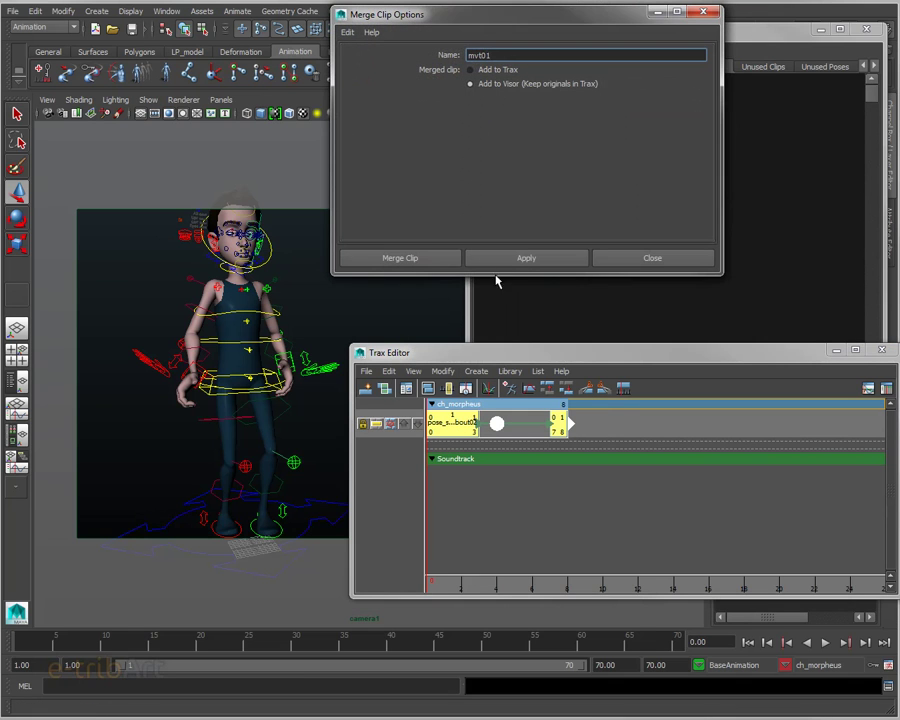
{"action": "left_click_drag", "start_coordinate": [478, 16], "coordinate": [532, 76]}
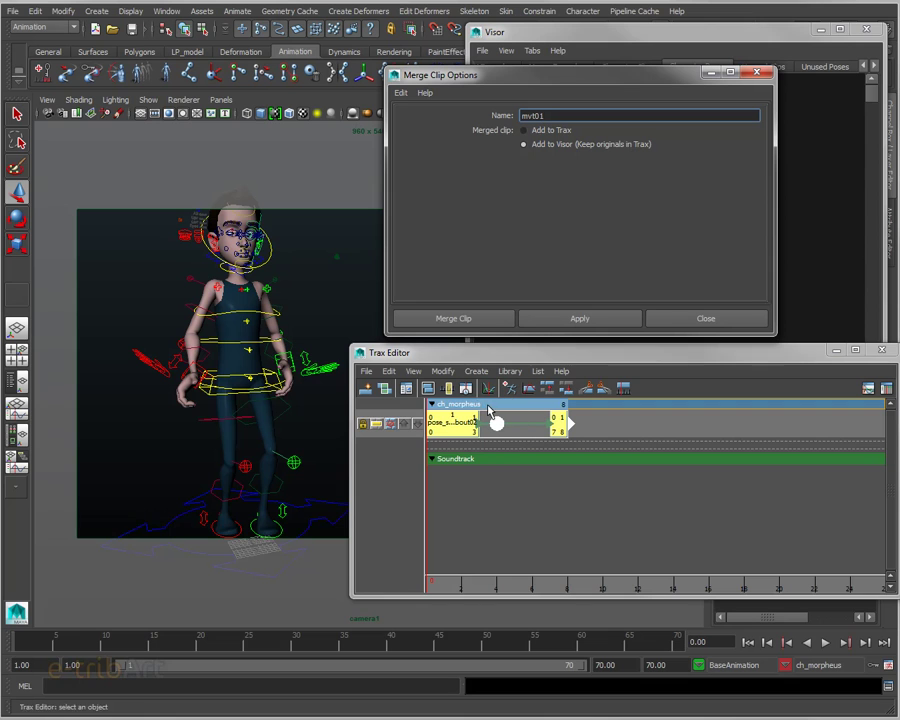
{"action": "left_click", "coordinate": [475, 320]}
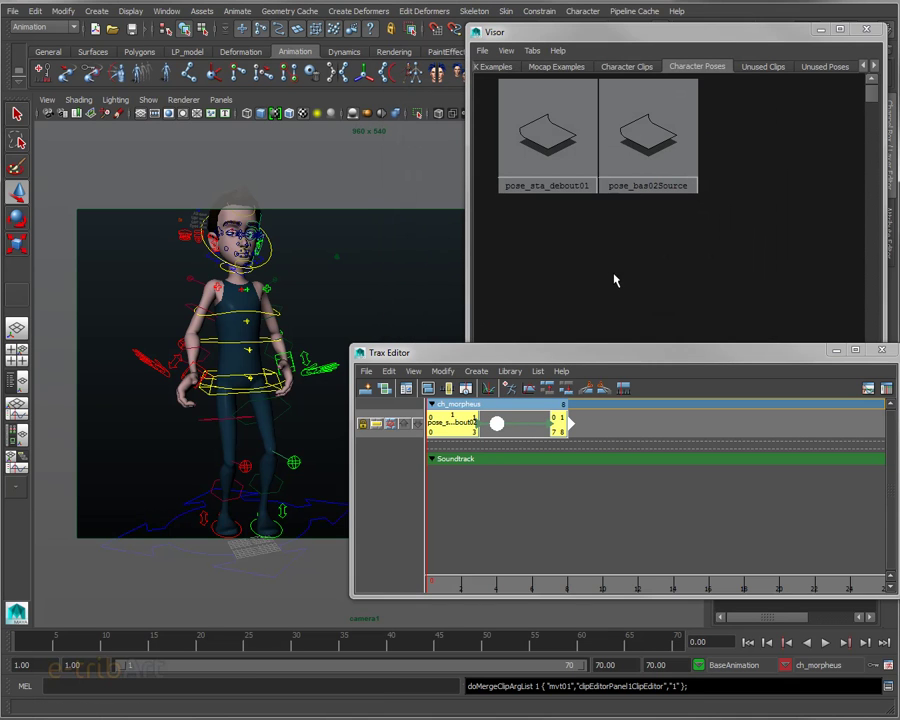
Delete both original pose clips so the ch_morpheus track is empty
{"action": "left_click_drag", "start_coordinate": [530, 358], "coordinate": [531, 347]}
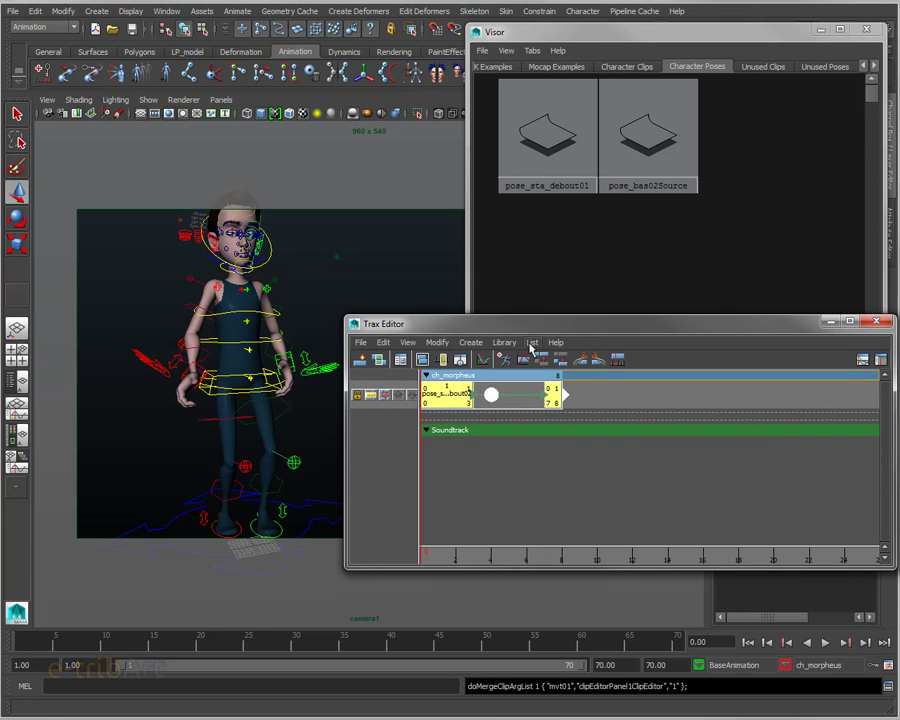
{"action": "left_click", "coordinate": [555, 402]}
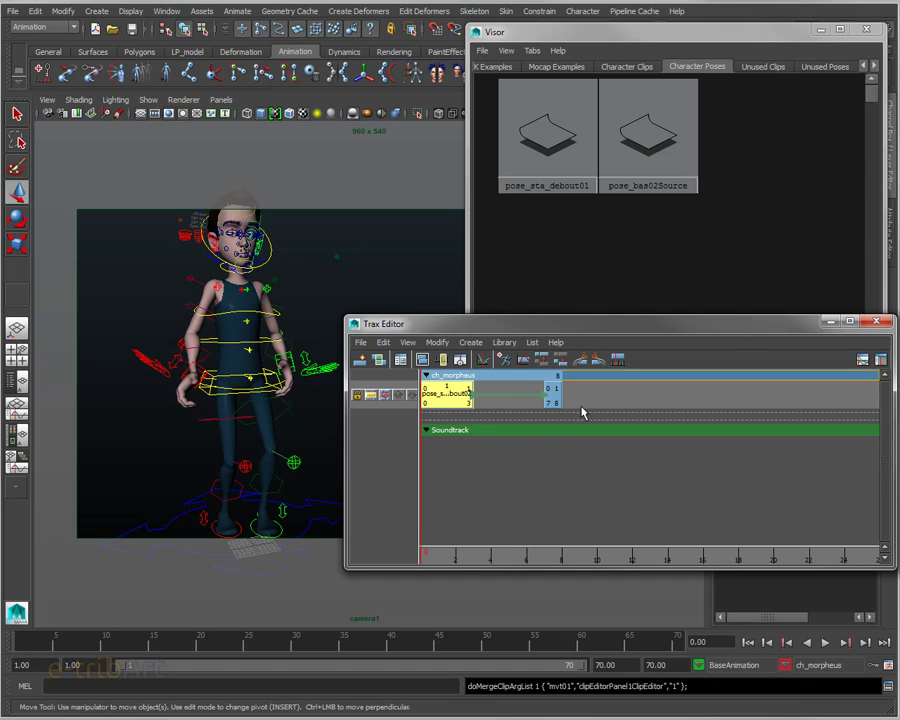
{"action": "left_click", "coordinate": [449, 398]}
{"action": "key", "text": "Delete"}
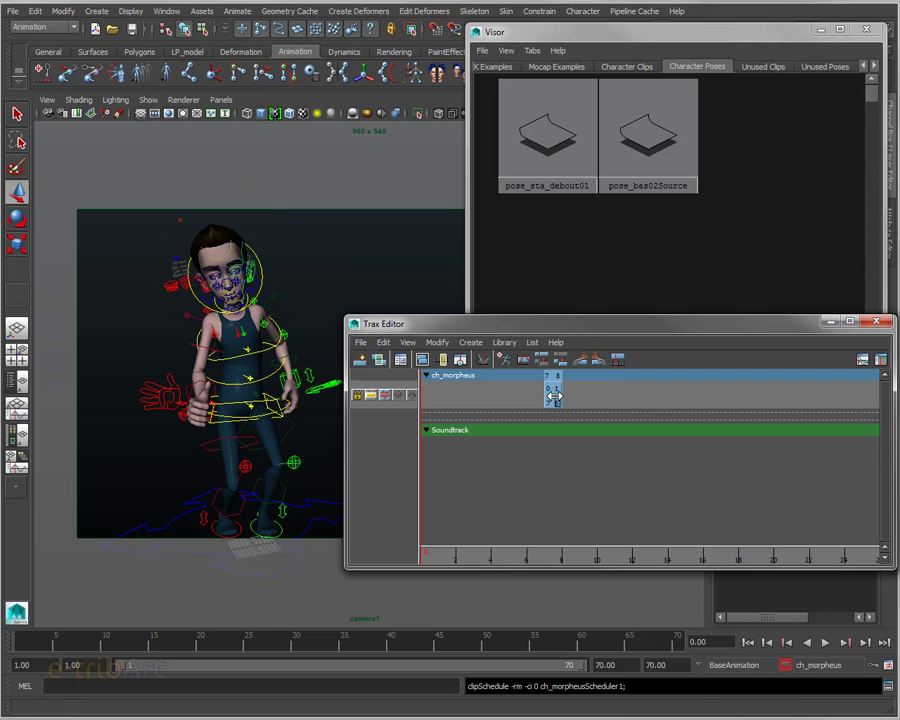
{"action": "key", "text": "Delete"}
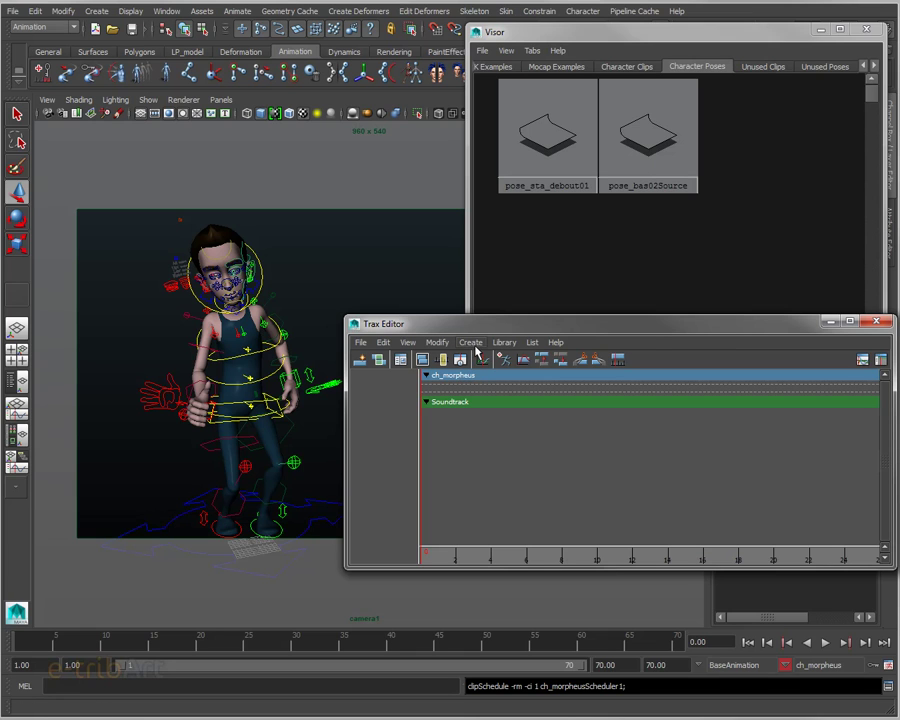
Insert mvt01 onto the ch_morpheus track as mvt02 (frames 0–8), play it, and scrub to frame 8
{"action": "left_click", "coordinate": [503, 344]}
{"action": "mouse_move", "coordinate": [526, 363]}
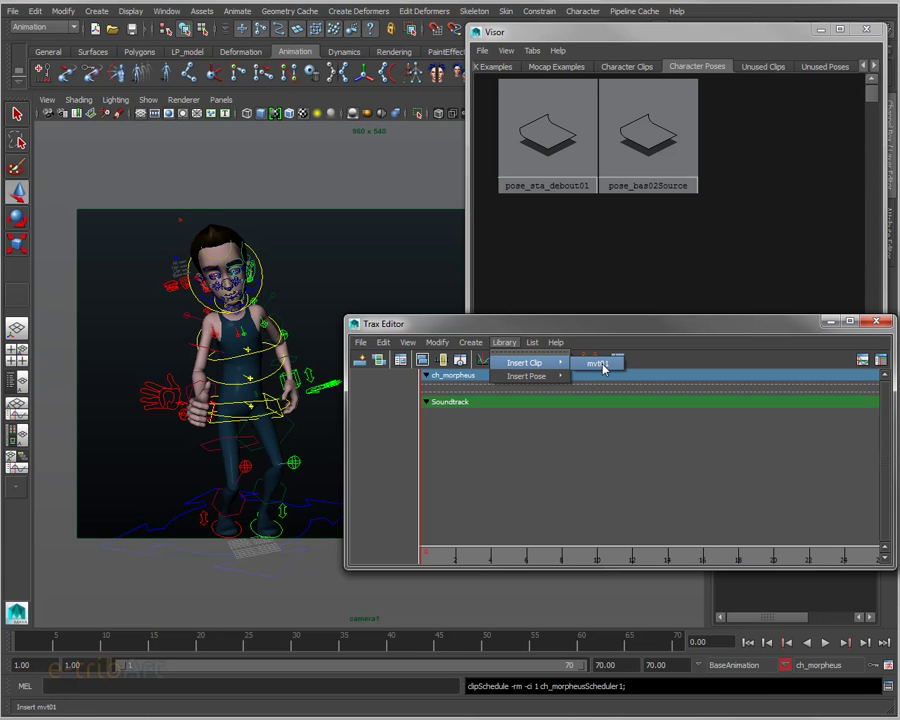
{"action": "left_click", "coordinate": [600, 365]}
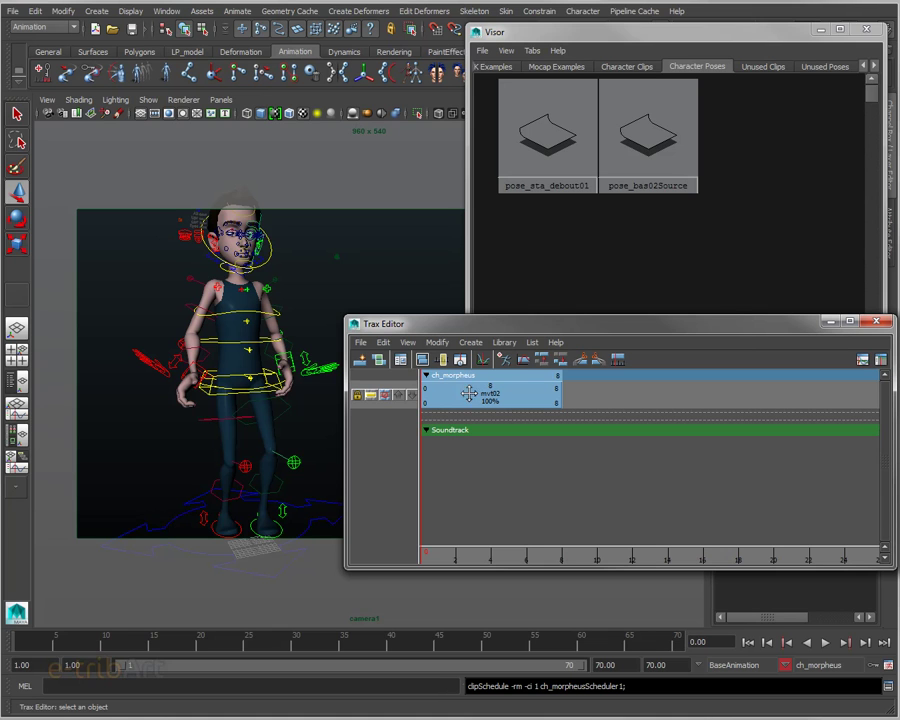
{"action": "key", "text": "alt+v"}
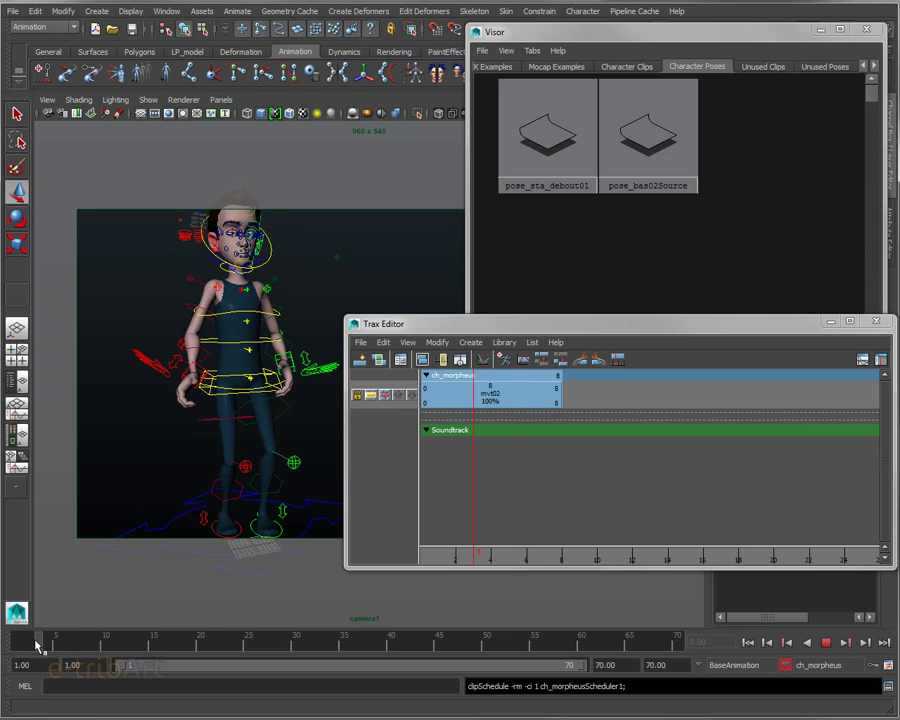
{"action": "left_click_drag", "start_coordinate": [42, 647], "coordinate": [87, 648]}
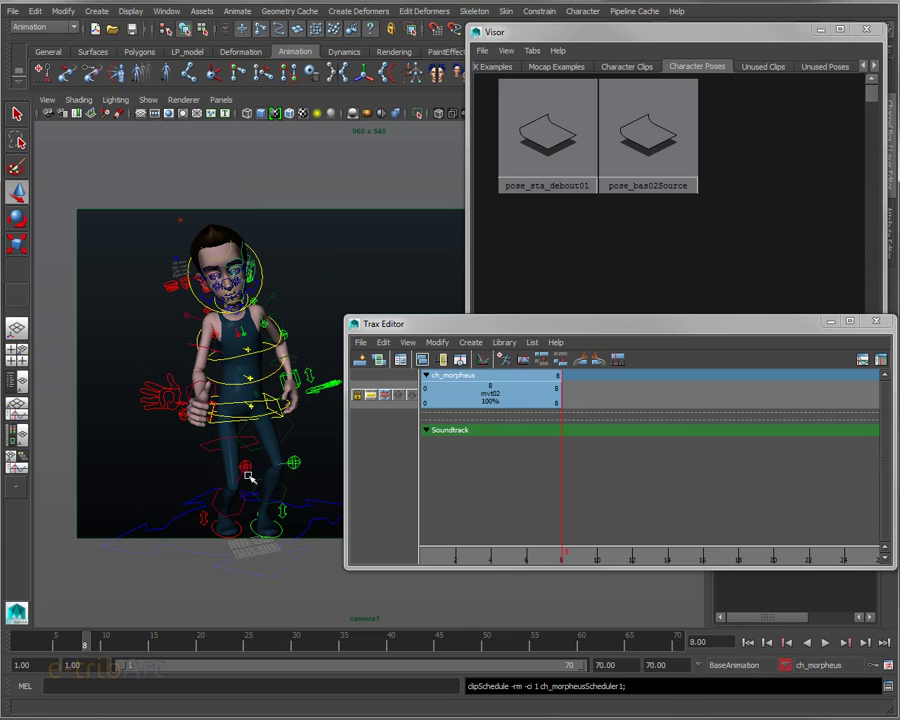
Browse the Visor's Character Clips and Poses tabs and reselect mvt02 in the Trax Editor
{"action": "left_click", "coordinate": [485, 400]}
{"action": "left_click", "coordinate": [628, 67]}
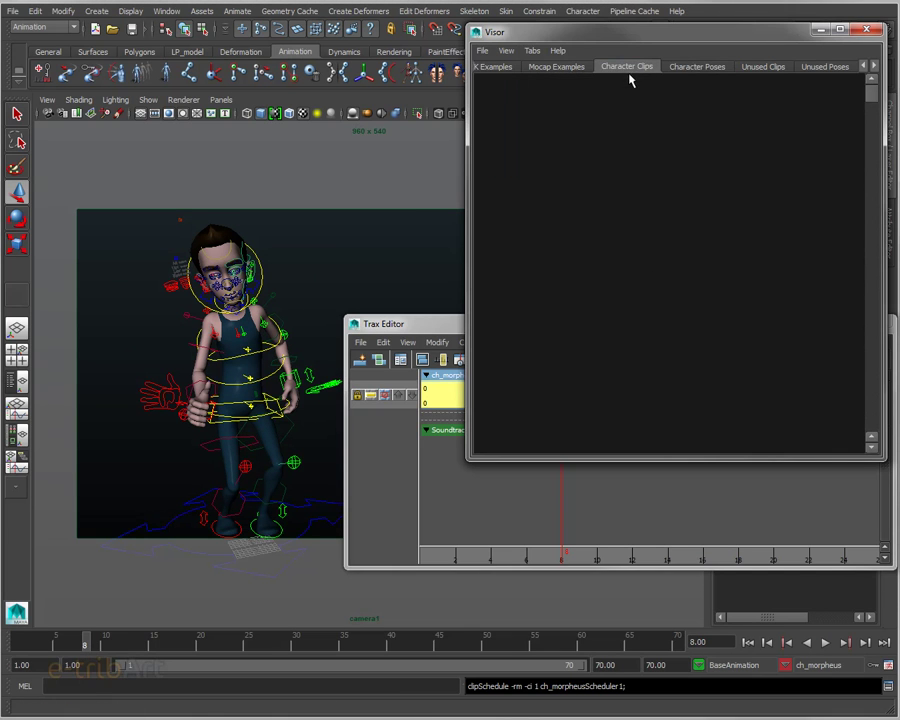
{"action": "left_click", "coordinate": [714, 77]}
{"action": "left_click", "coordinate": [605, 70]}
{"action": "left_click", "coordinate": [629, 231]}
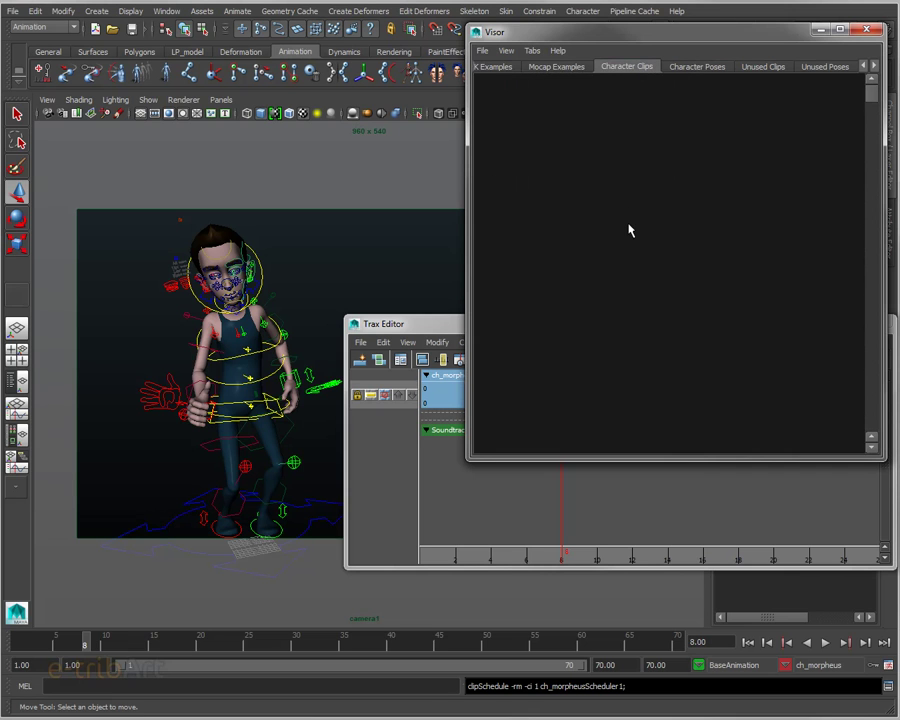
{"action": "left_click", "coordinate": [700, 66]}
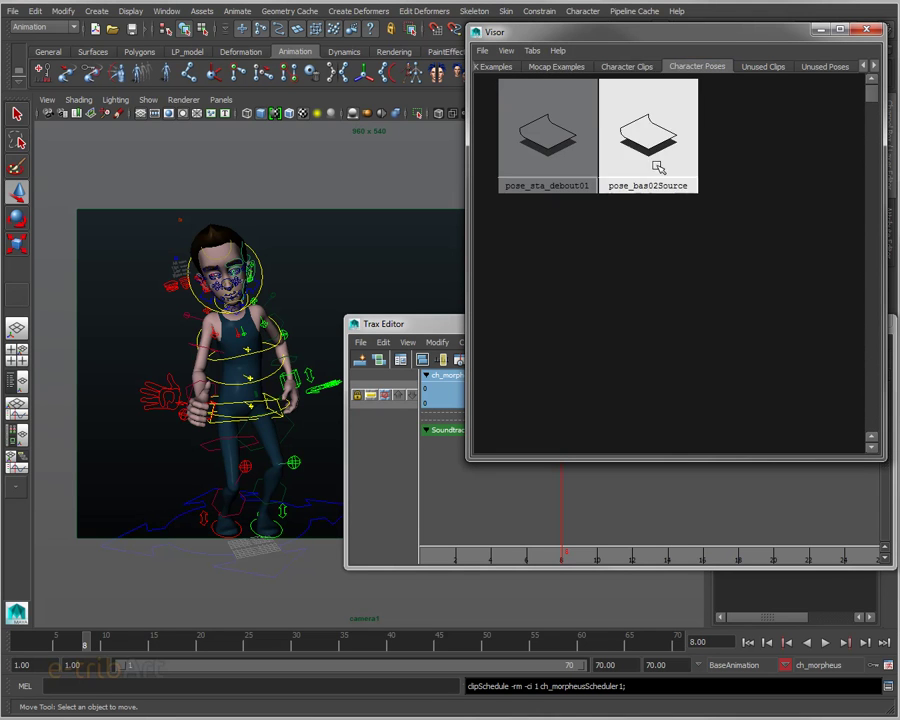
{"action": "left_click_drag", "start_coordinate": [451, 329], "coordinate": [453, 301]}
{"action": "left_click", "coordinate": [462, 364]}
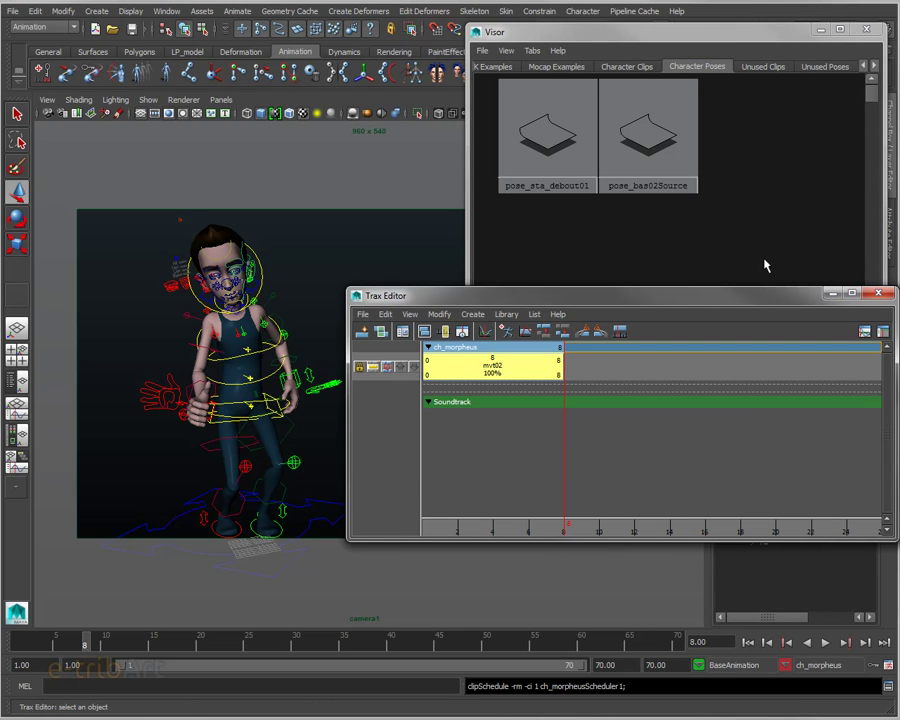
Keep ch_morpheus as the active character set and select the pose_sta_debout01 pose
{"action": "left_click", "coordinate": [818, 665]}
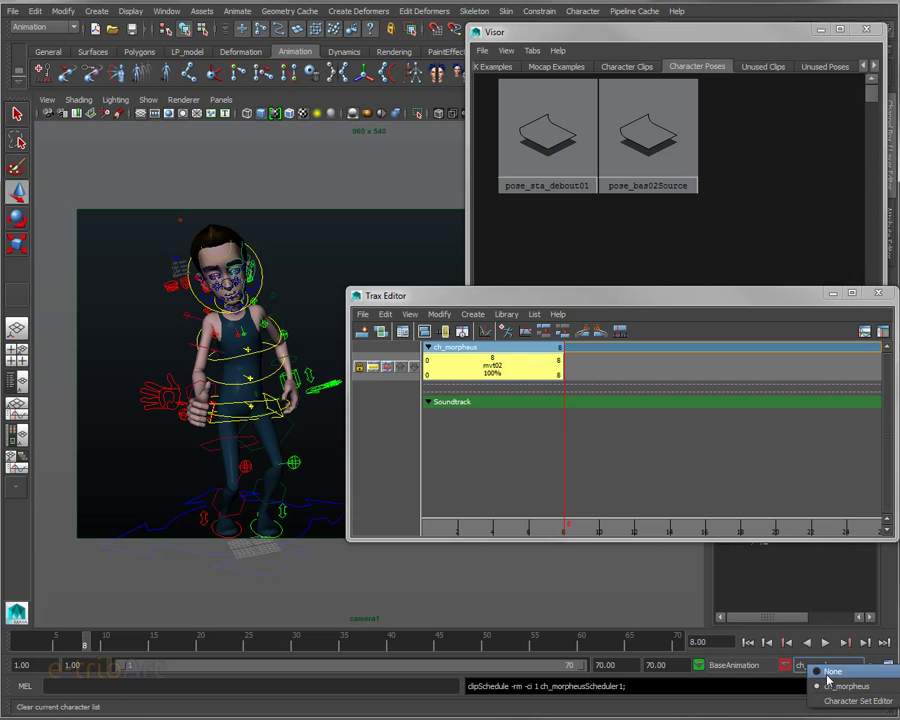
{"action": "left_click", "coordinate": [828, 672]}
{"action": "left_click", "coordinate": [818, 665]}
{"action": "left_click", "coordinate": [846, 686]}
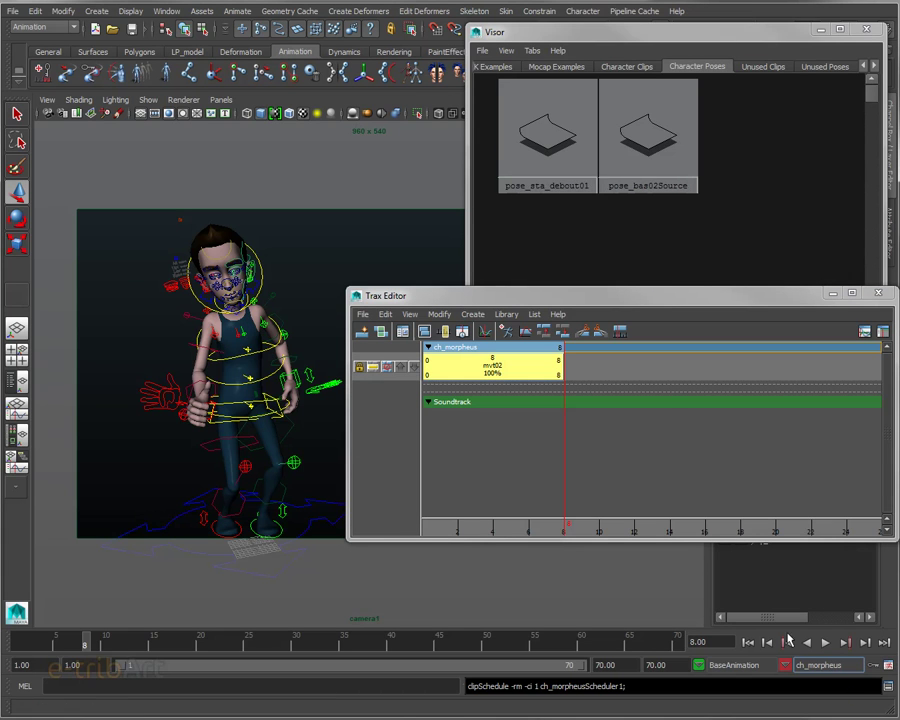
{"action": "left_click", "coordinate": [574, 124]}
{"action": "left_click", "coordinate": [412, 300]}
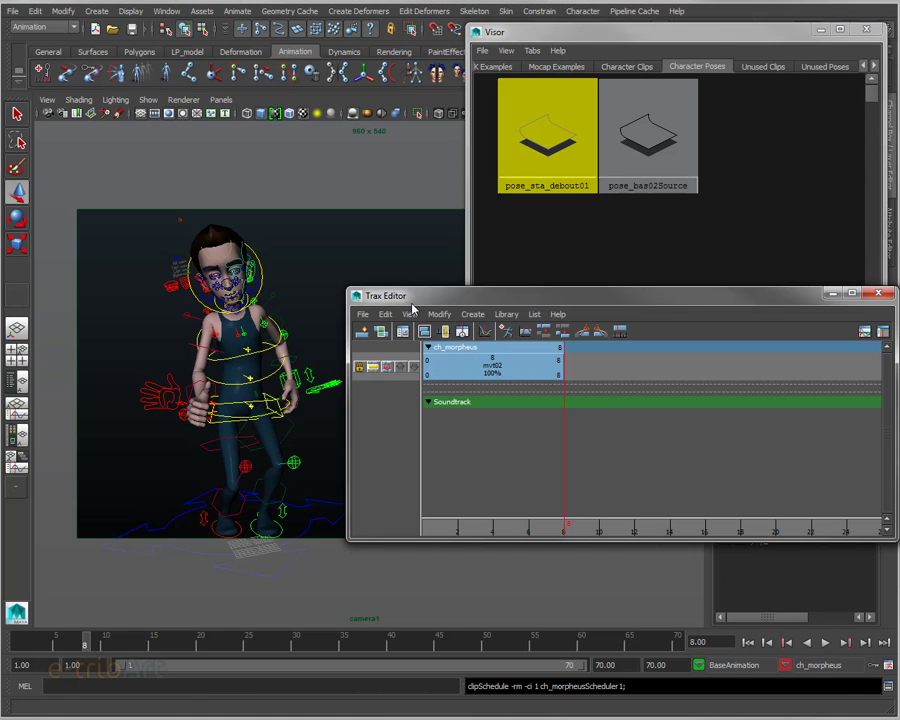
Switch the Visor back to Character Clips and select mvt01
{"action": "left_click", "coordinate": [732, 84]}
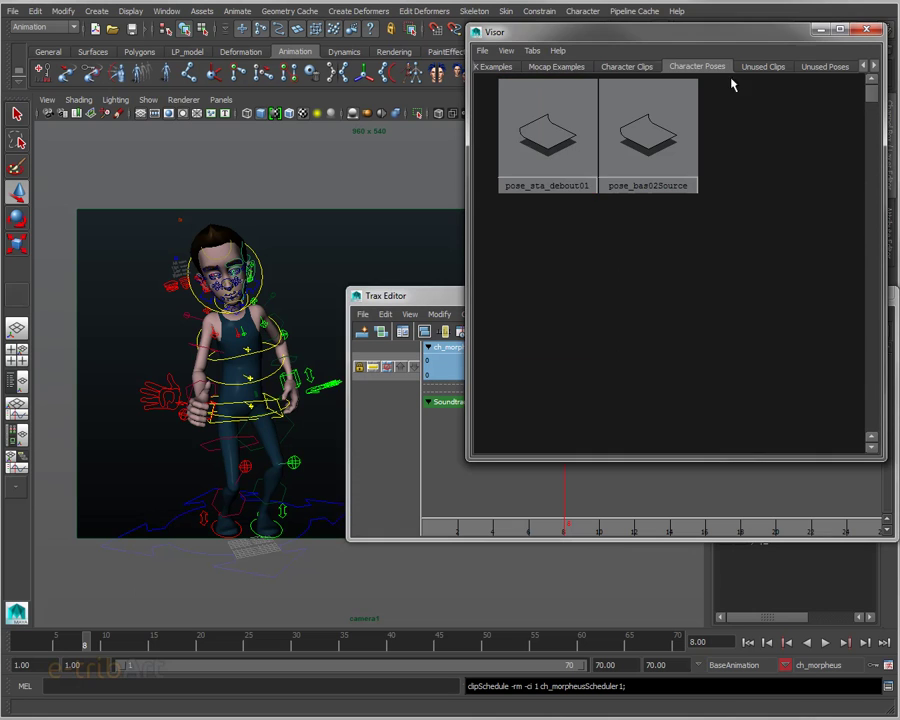
{"action": "left_click", "coordinate": [627, 66]}
{"action": "left_click", "coordinate": [545, 150]}
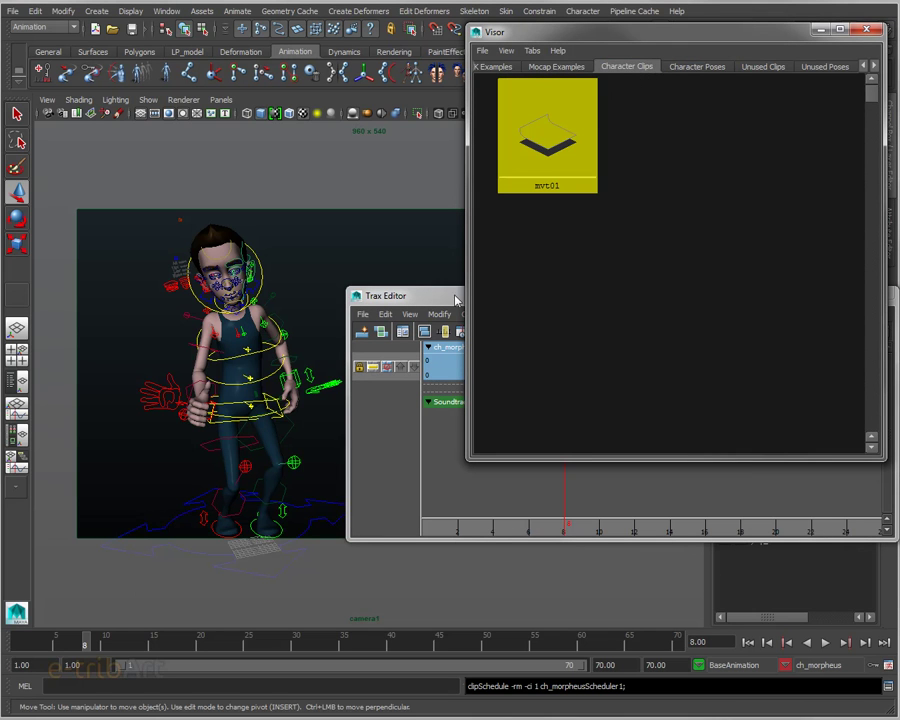
{"action": "left_click", "coordinate": [444, 300]}
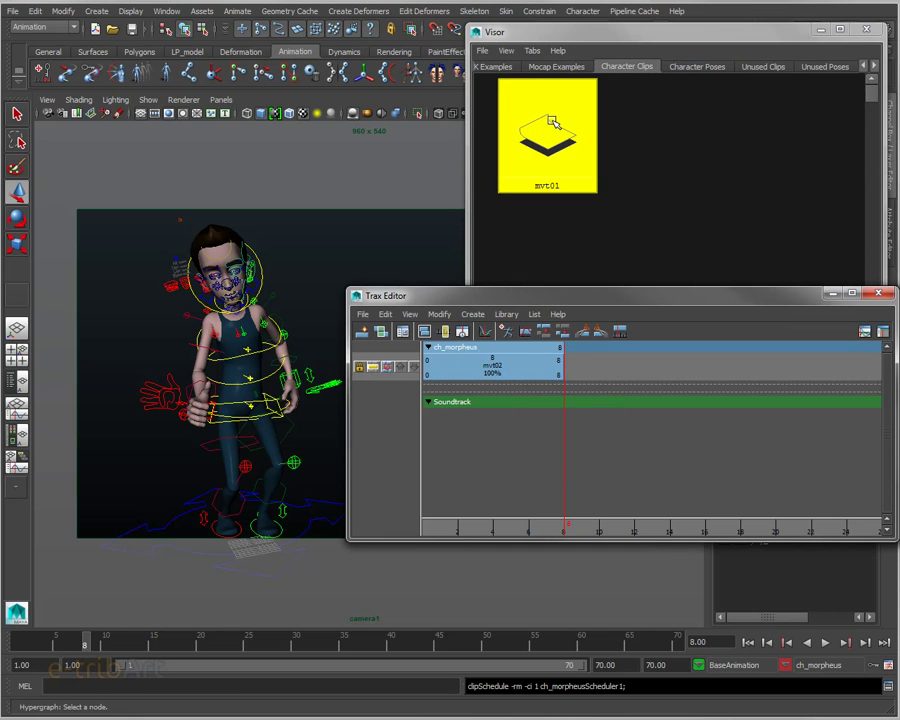
{"action": "left_click", "coordinate": [578, 235]}
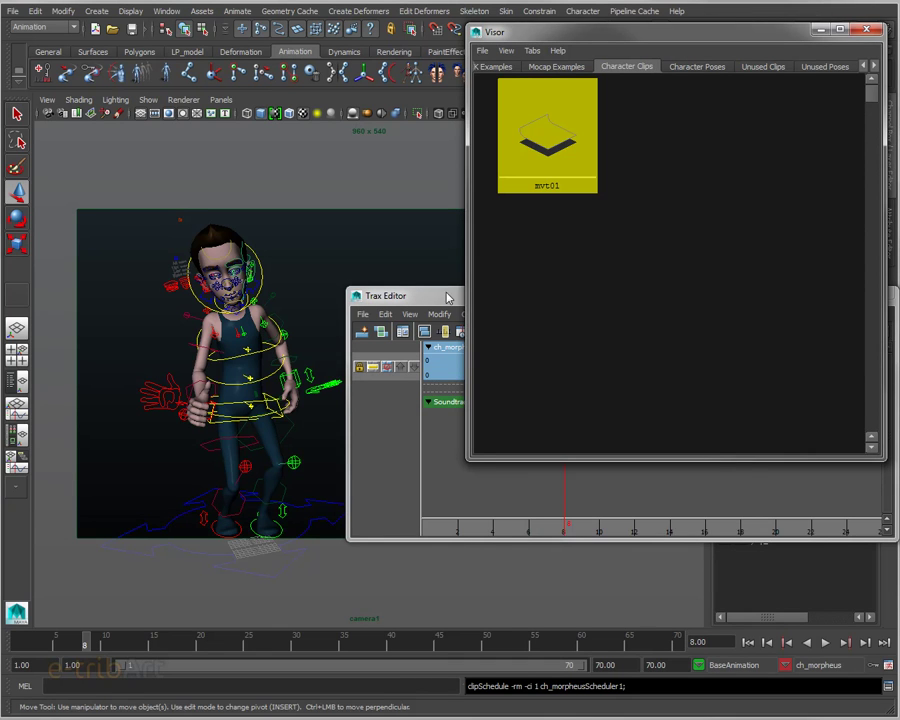
{"action": "double_click", "coordinate": [560, 160]}
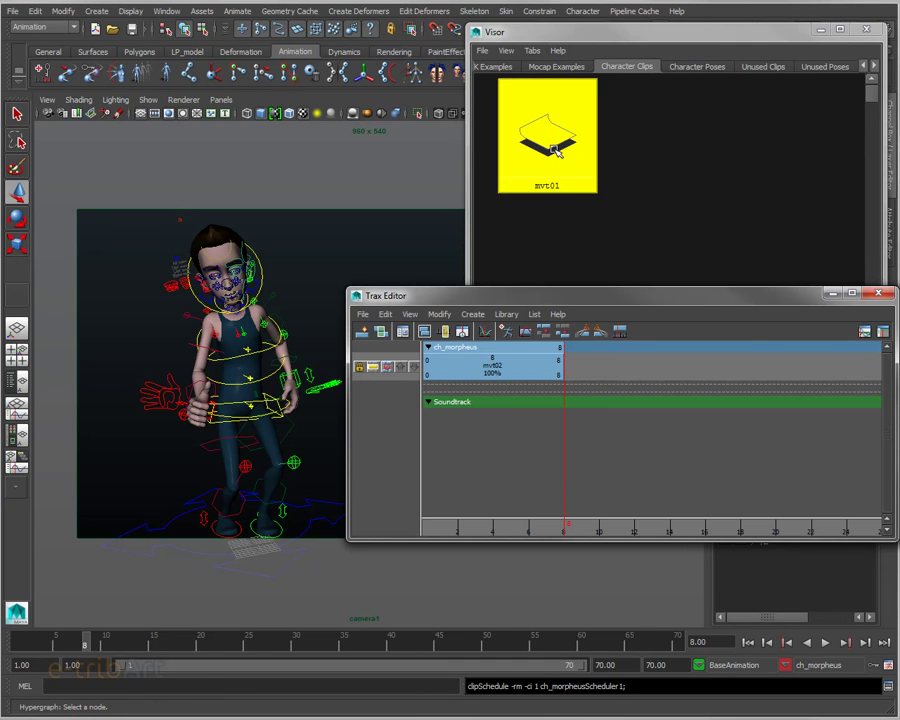
Try dragging mvt01 out, dismiss the connection menu, and move the Trax Editor lower left
{"action": "middle_click_drag", "start_coordinate": [555, 149], "coordinate": [583, 435]}
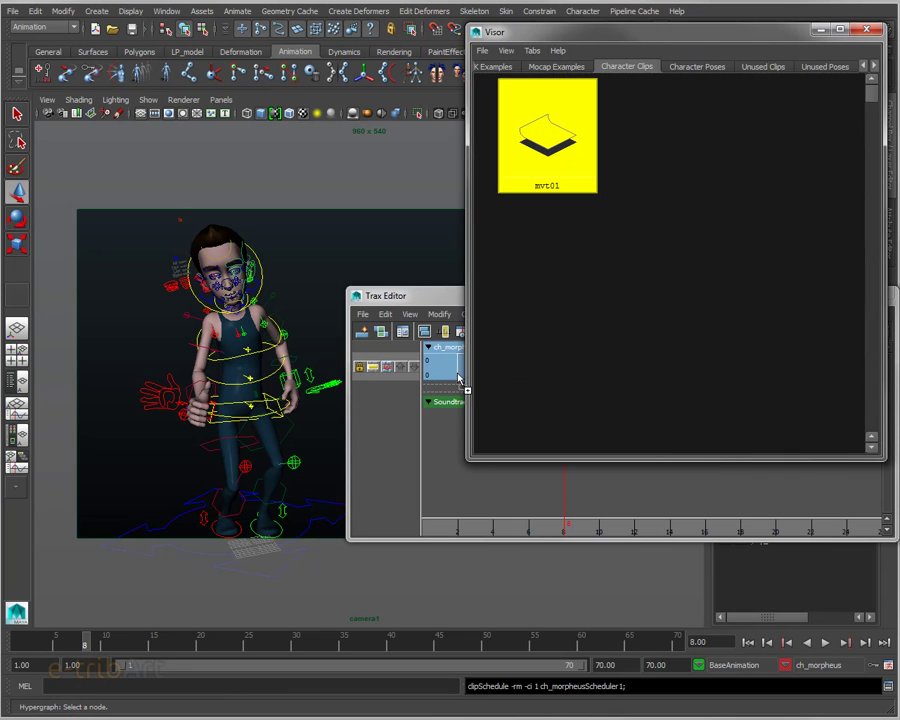
{"action": "middle_click_drag", "start_coordinate": [493, 388], "coordinate": [553, 143]}
{"action": "key", "text": "Escape"}
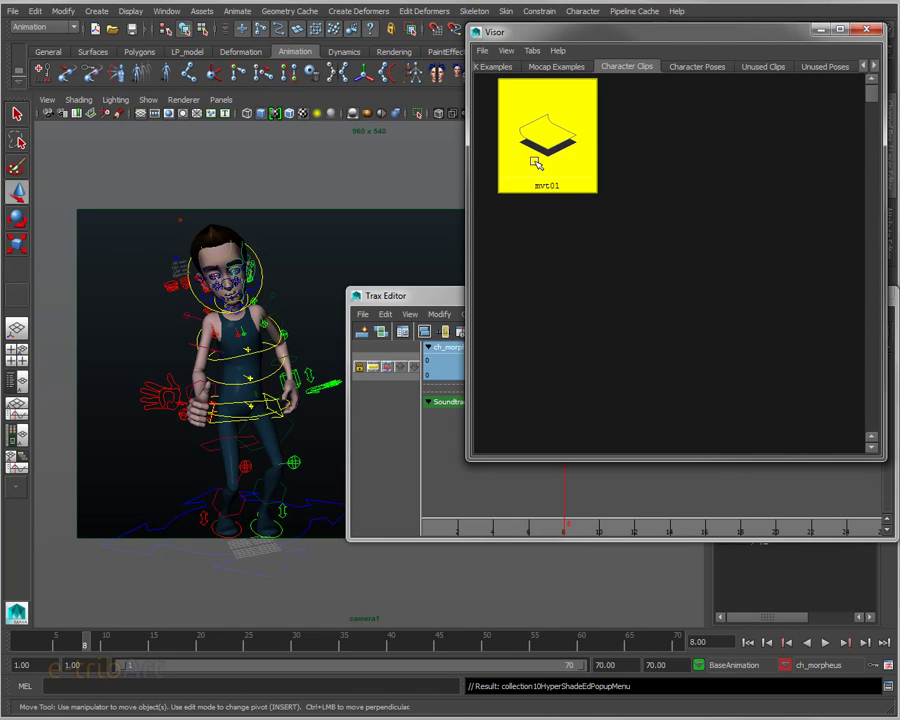
{"action": "left_click_drag", "start_coordinate": [445, 296], "coordinate": [218, 388]}
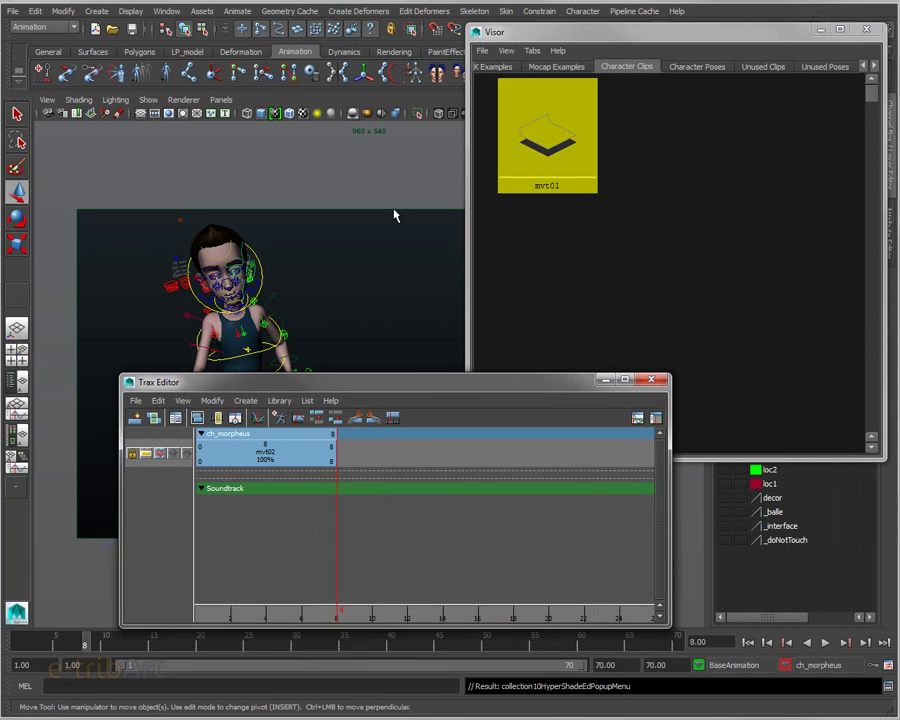
Drop mvt01 onto the ch_morpheus track after mvt02 at frames 9–17 and scrub to frame 9
{"action": "mouse_move", "coordinate": [548, 140]}
{"action": "middle_mouse_down"}
{"action": "mouse_move", "coordinate": [360, 470]}
{"action": "mouse_move", "coordinate": [380, 480]}
{"action": "middle_mouse_up"}
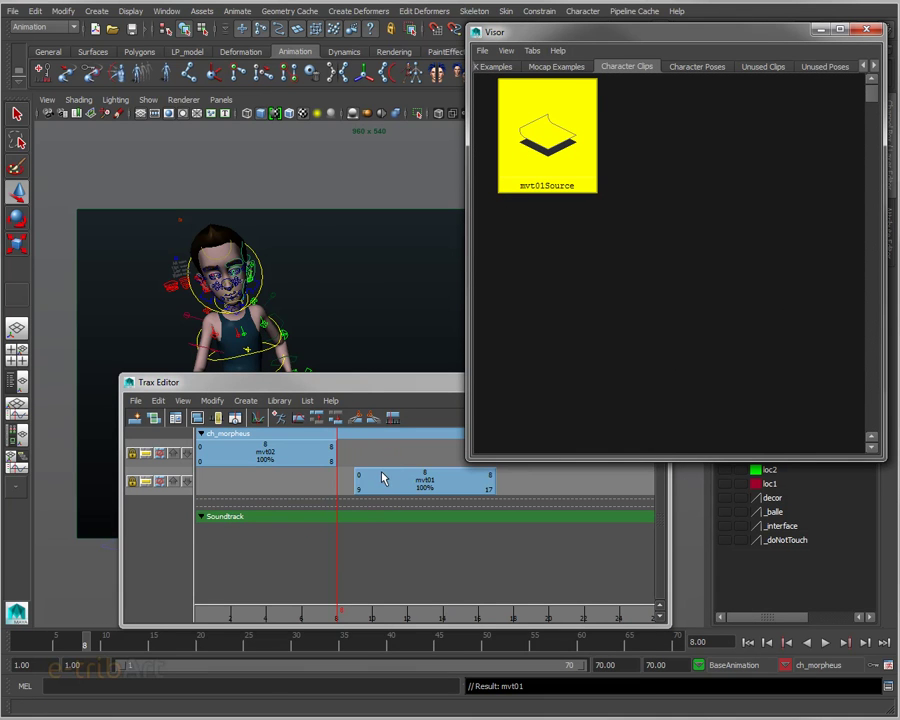
{"action": "left_click", "coordinate": [380, 483]}
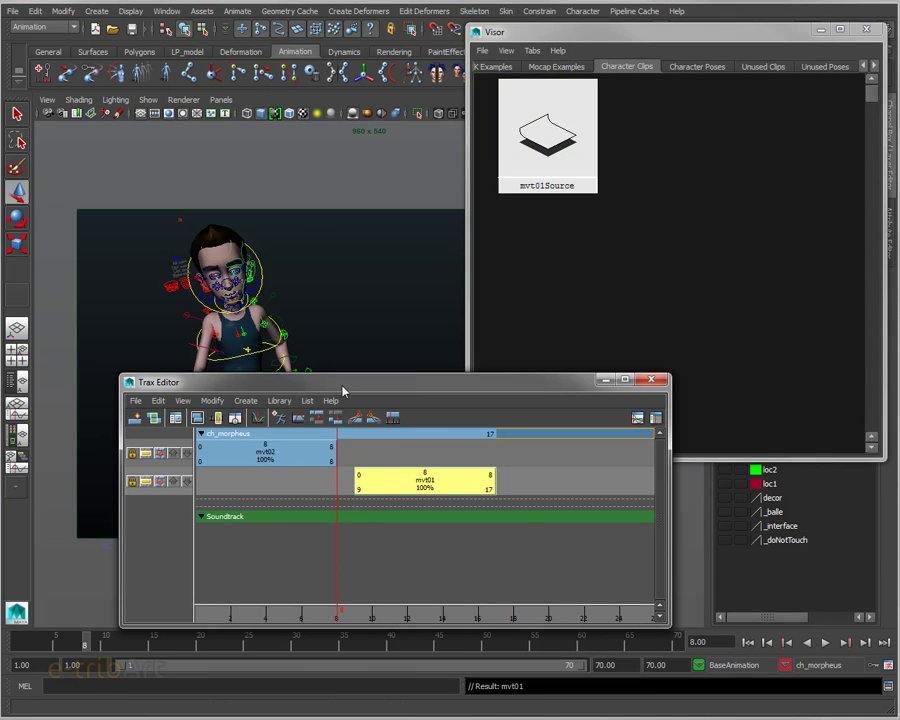
{"action": "left_click_drag", "start_coordinate": [343, 383], "coordinate": [518, 220]}
{"action": "left_click_drag", "start_coordinate": [582, 314], "coordinate": [580, 293]}
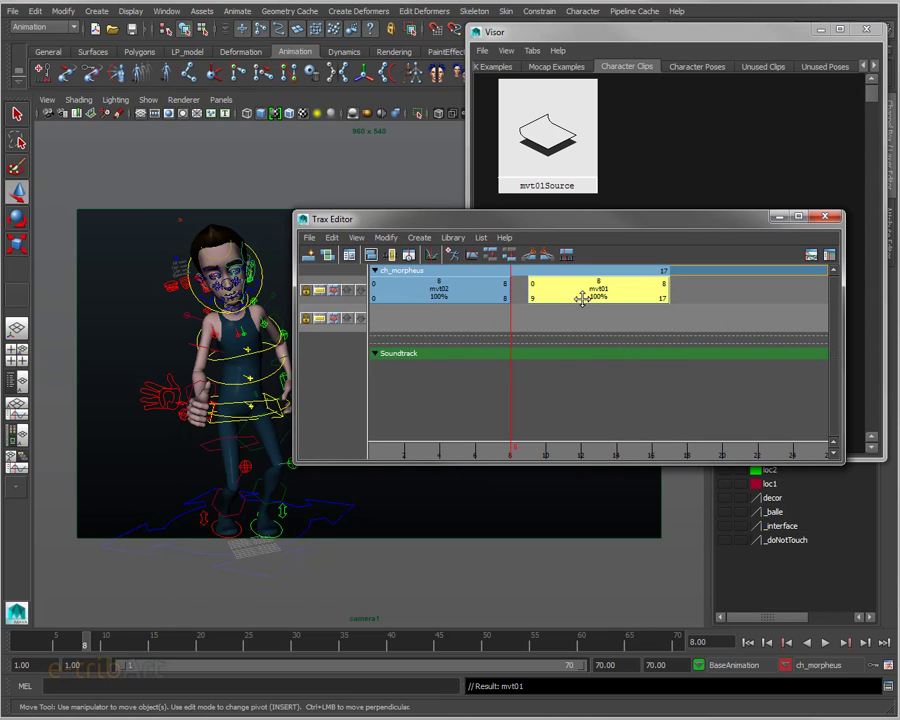
{"action": "left_click_drag", "start_coordinate": [388, 281], "coordinate": [408, 283]}
{"action": "key", "text": "ctrl+z"}
{"action": "mouse_move", "coordinate": [515, 446]}
{"action": "left_mouse_down"}
{"action": "mouse_move", "coordinate": [542, 446]}
{"action": "mouse_move", "coordinate": [487, 446]}
{"action": "mouse_move", "coordinate": [668, 454]}
{"action": "mouse_move", "coordinate": [546, 454]}
{"action": "left_mouse_up"}
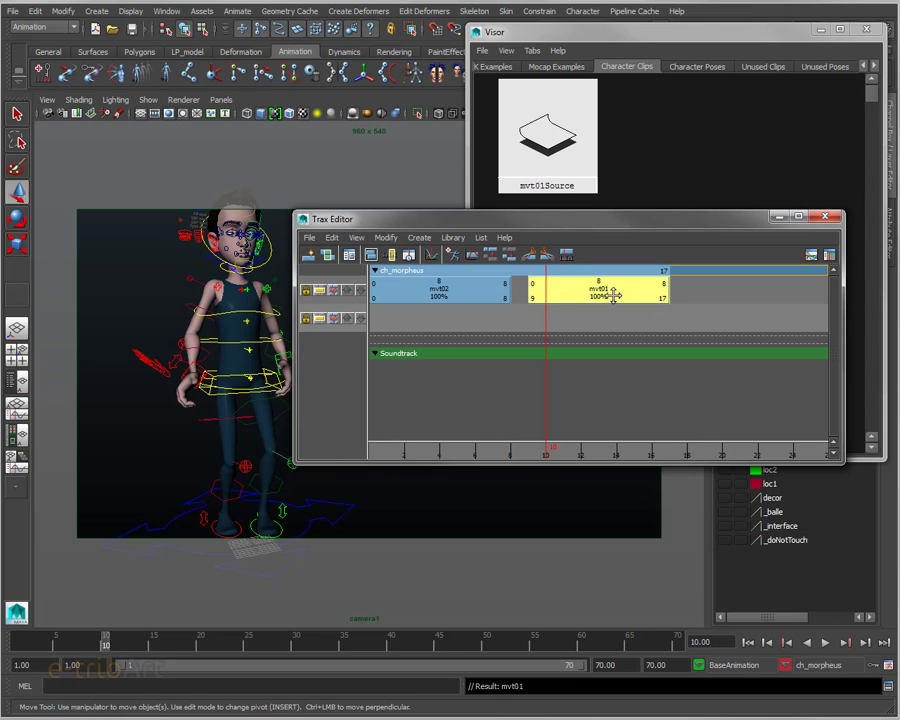
{"action": "mouse_move", "coordinate": [613, 295]}
{"action": "left_mouse_down"}
{"action": "mouse_move", "coordinate": [628, 299]}
{"action": "mouse_move", "coordinate": [605, 289]}
{"action": "left_mouse_up"}
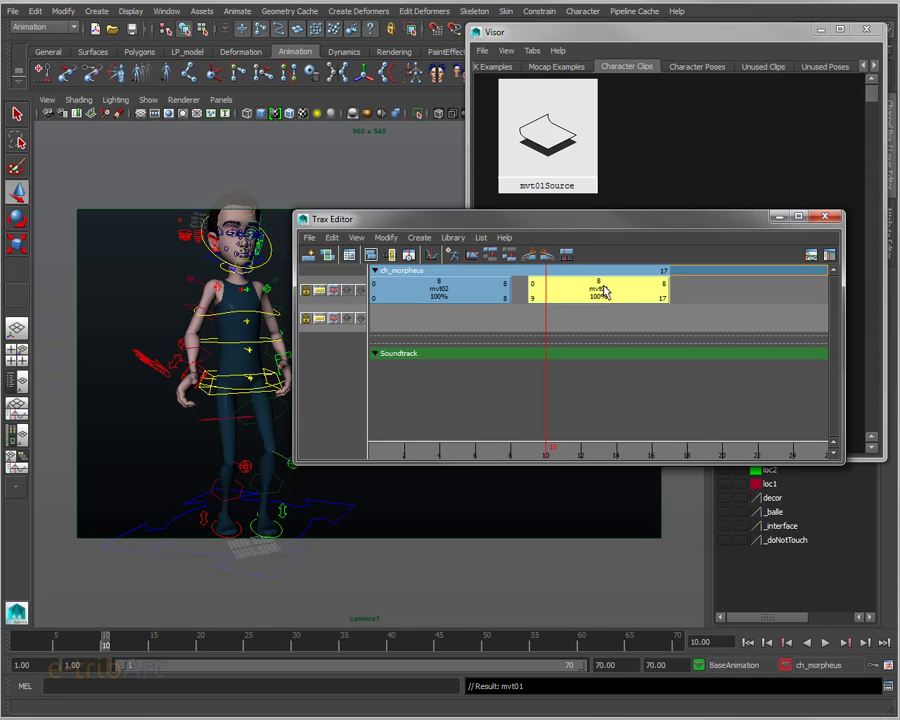
{"action": "middle_click_drag", "start_coordinate": [242, 324], "coordinate": [209, 340], "text": "alt"}
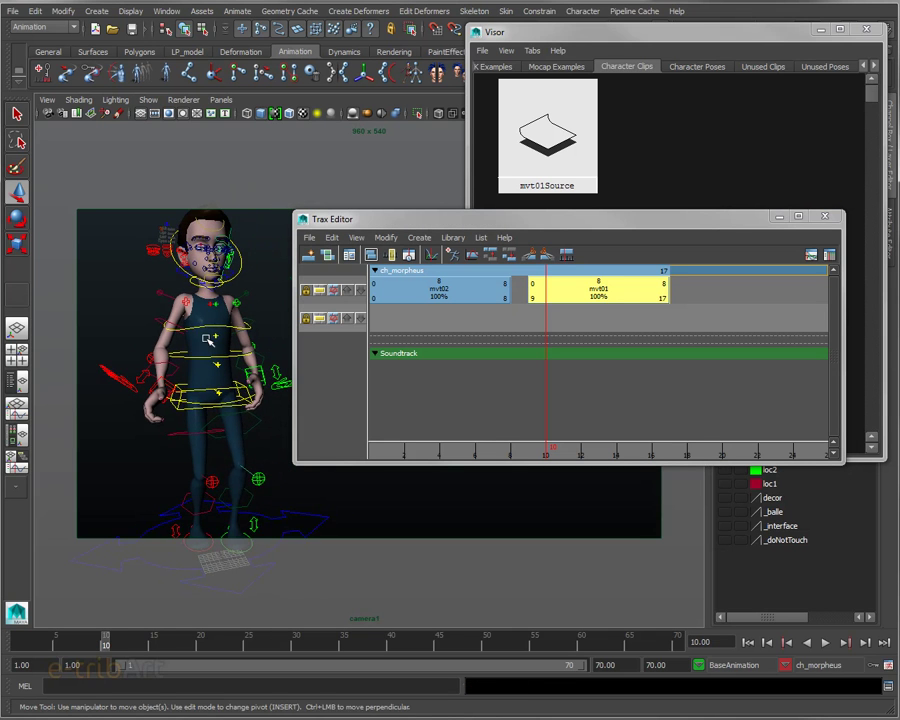
{"action": "left_click_drag", "start_coordinate": [209, 340], "coordinate": [215, 350], "text": "alt"}
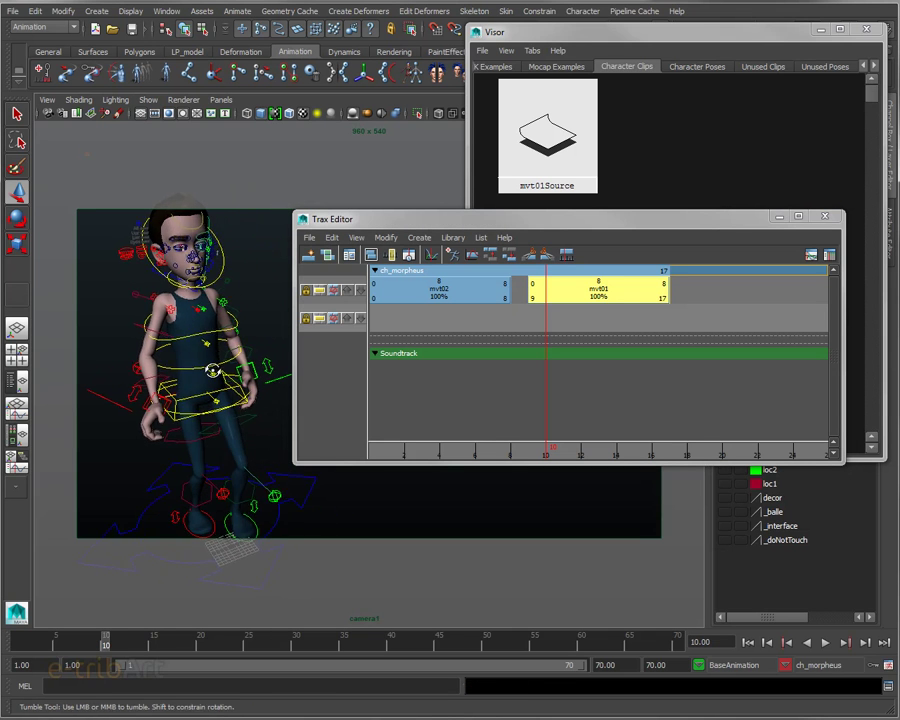
{"action": "middle_click_drag", "start_coordinate": [215, 350], "coordinate": [230, 377], "text": "alt"}
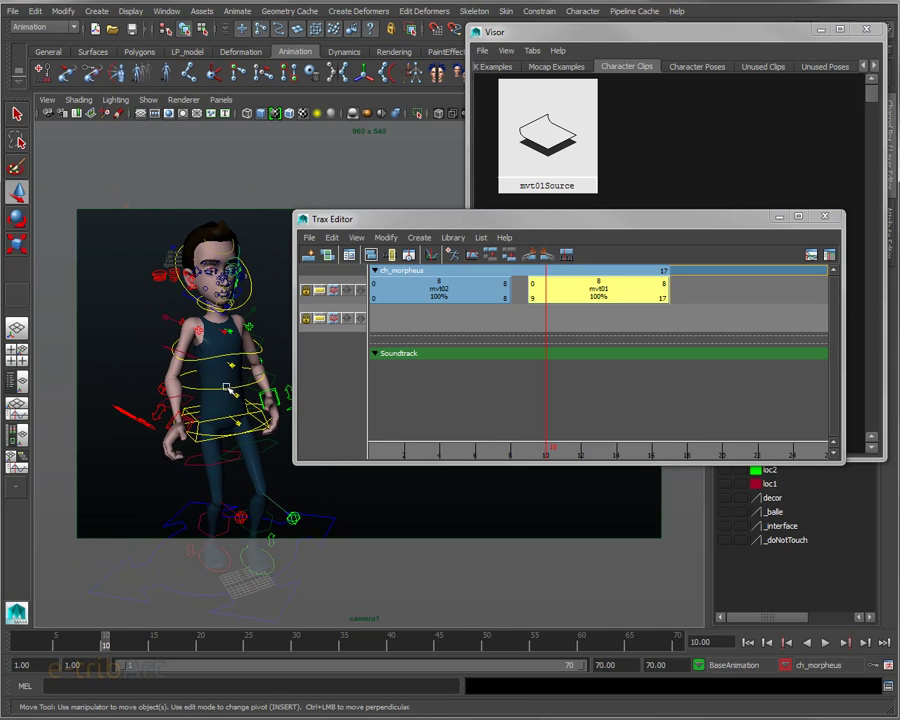
{"action": "mouse_move", "coordinate": [494, 222]}
{"action": "left_mouse_down"}
{"action": "mouse_move", "coordinate": [512, 183]}
{"action": "mouse_move", "coordinate": [508, 151]}
{"action": "left_mouse_up"}
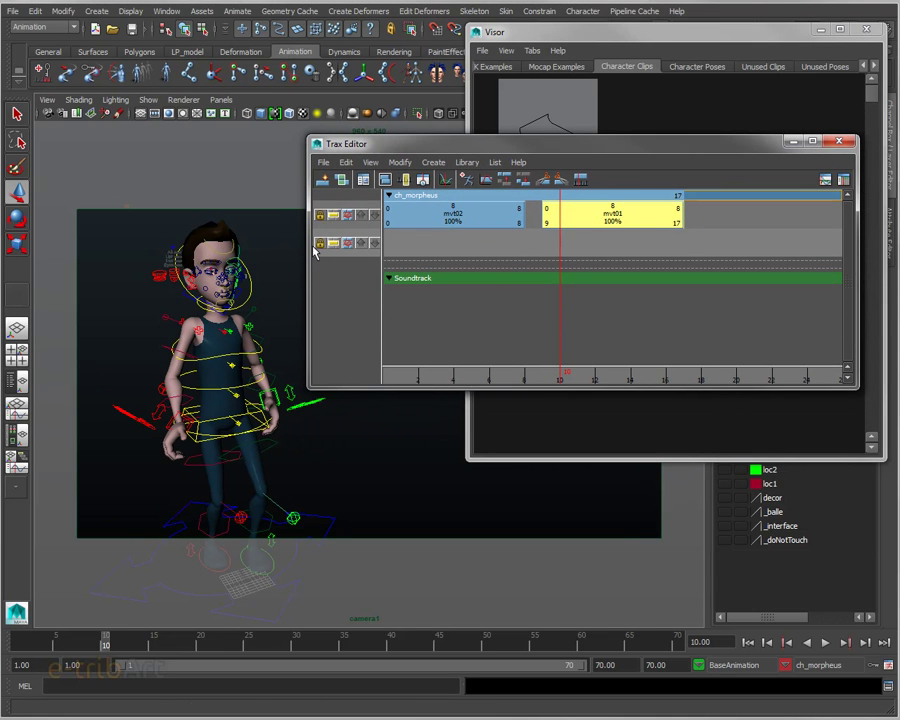
{"action": "left_click_drag", "start_coordinate": [444, 391], "coordinate": [444, 376]}
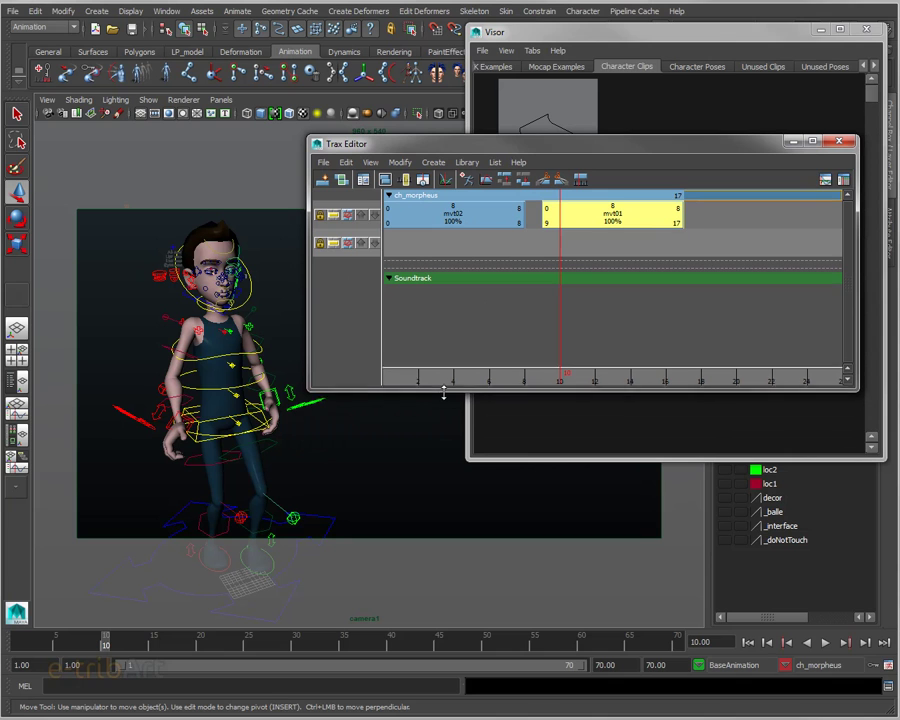